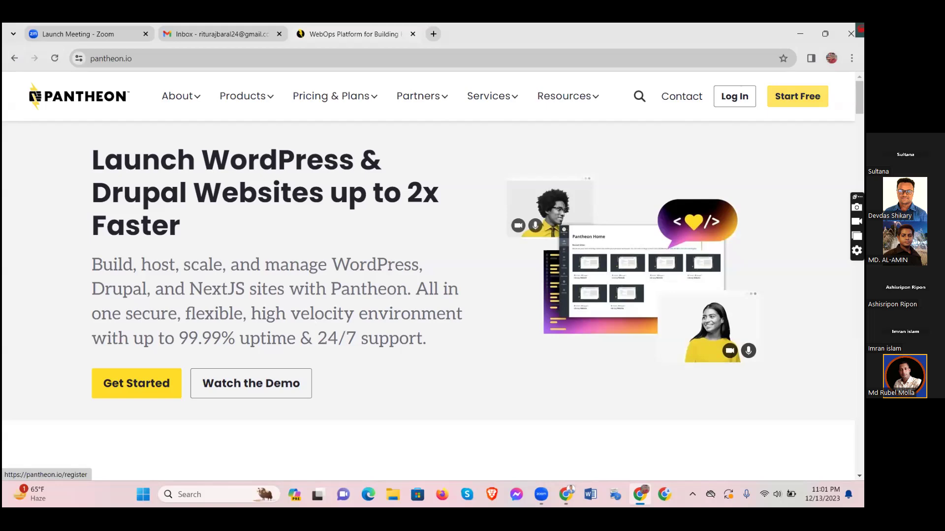
- Open Pantheon's free-account registration form and look over its blank fields
click(797, 96)
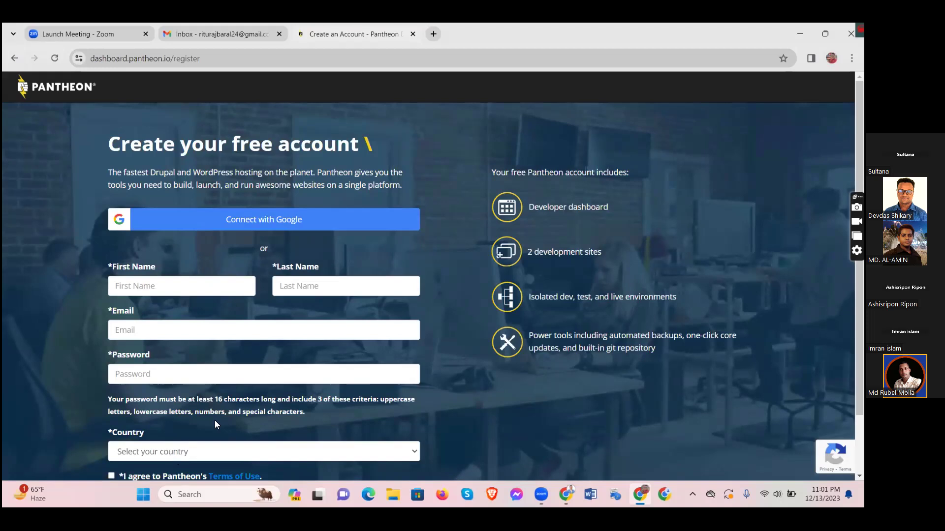
scroll(215, 420, down, 2)
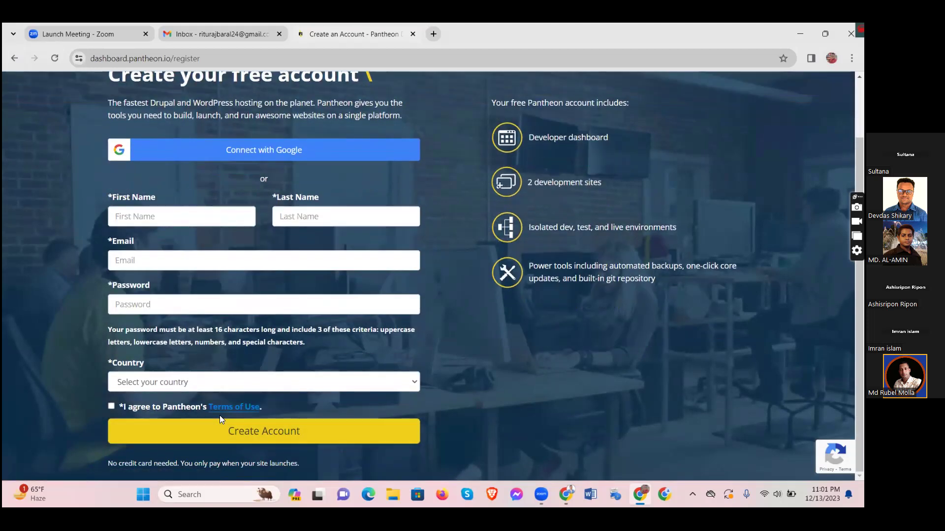
click(144, 215)
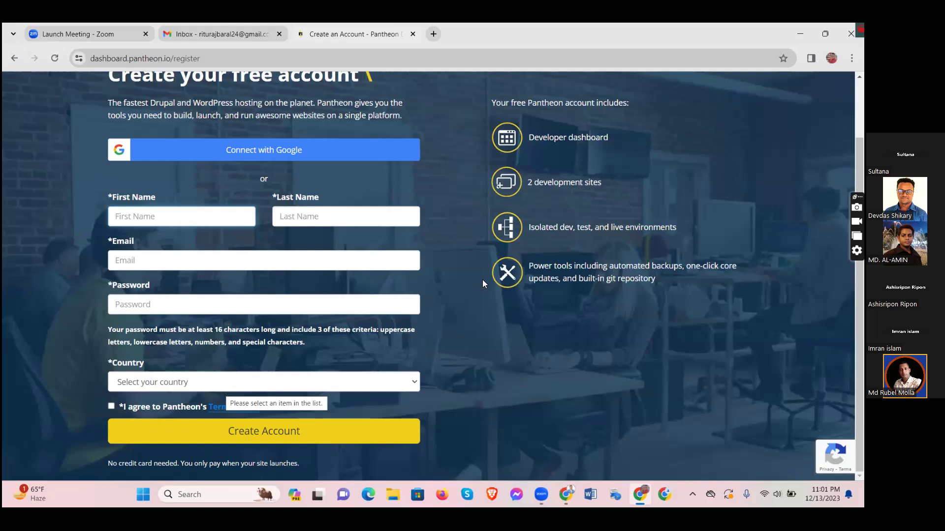
scroll(482, 374, up, 2)
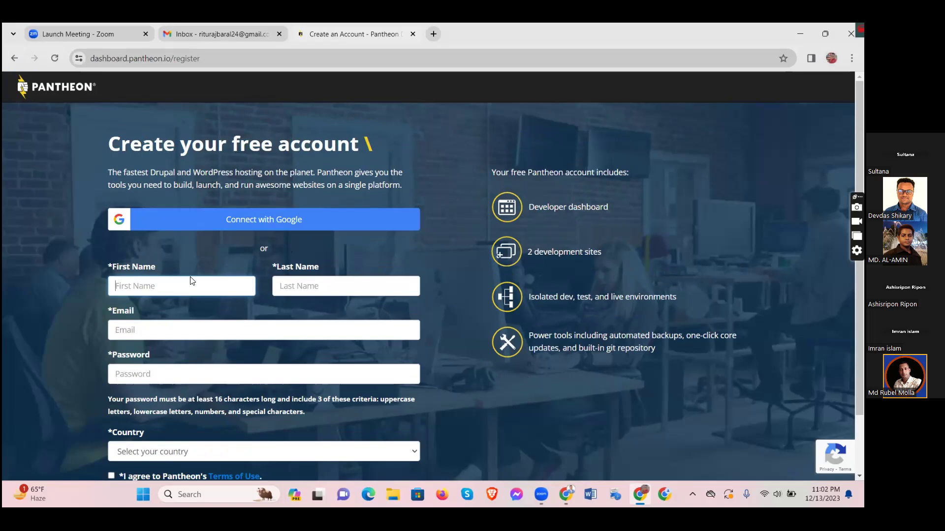
- Leave the country unset, glance at Gmail, then choose Connect with Google on Pantheon
click(190, 454)
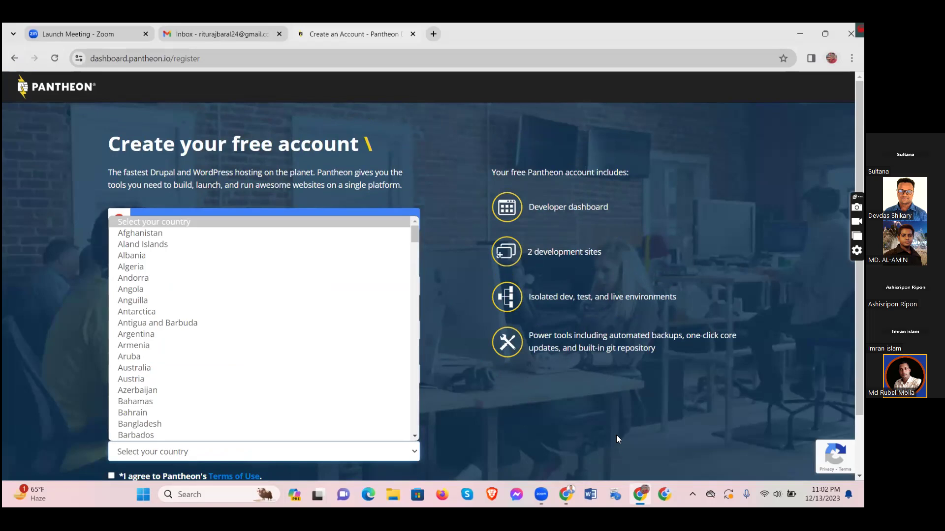
click(189, 453)
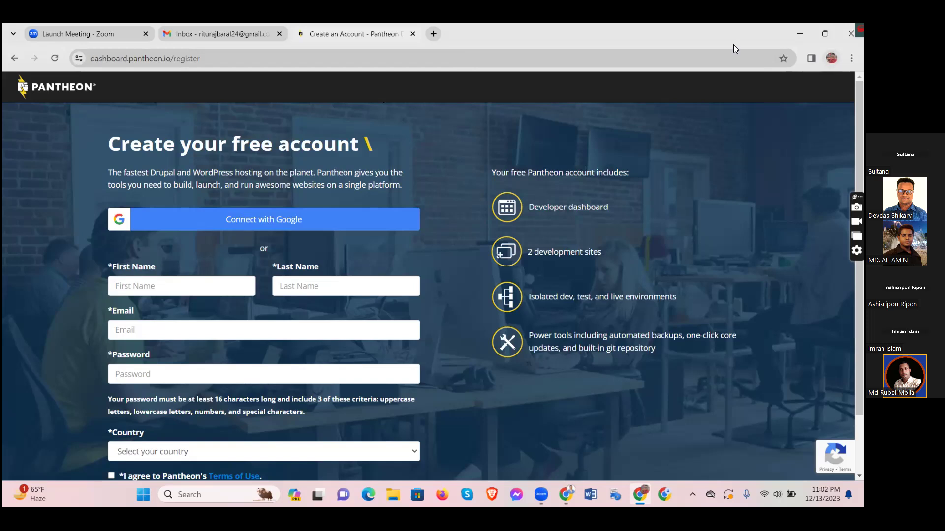
click(201, 37)
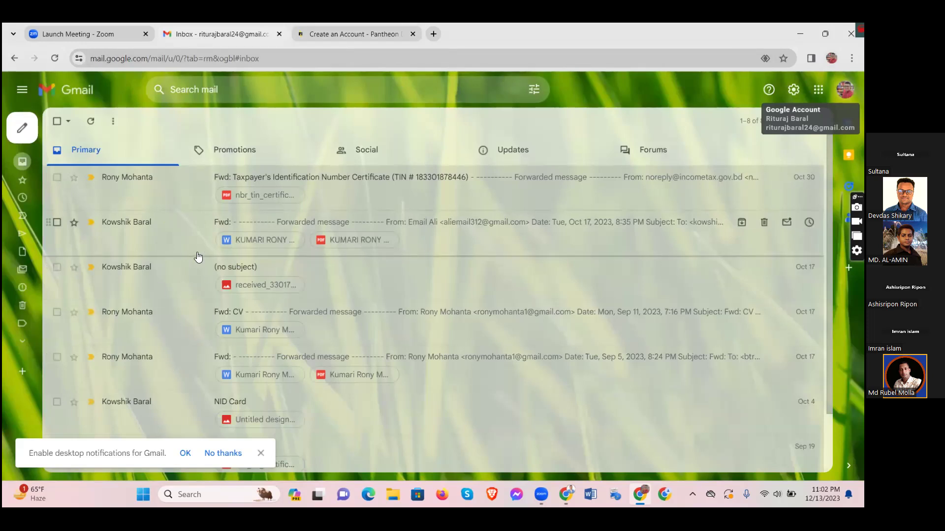
click(319, 33)
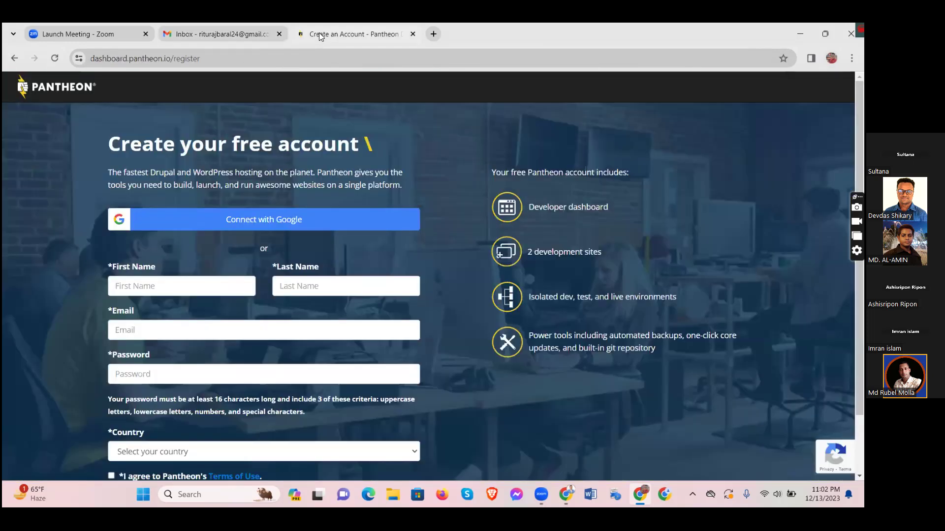
click(260, 219)
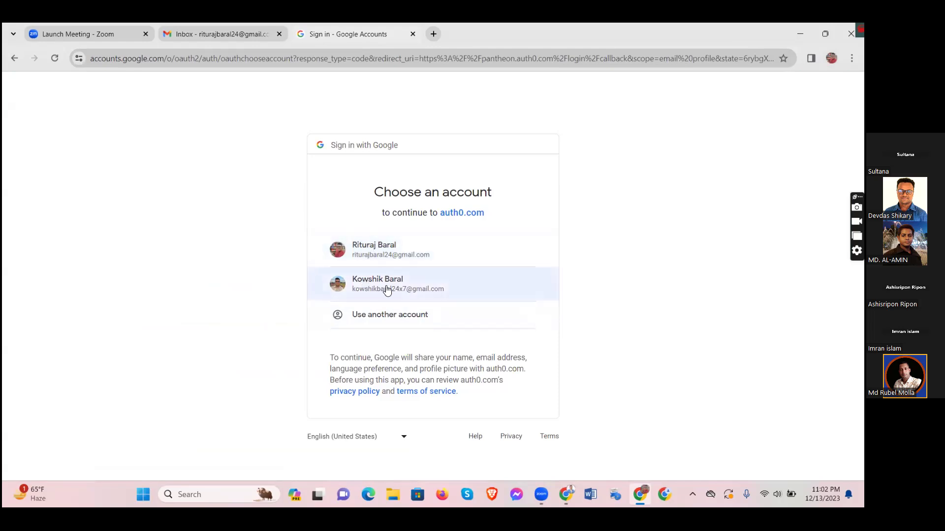
- Choose the first Google account listed to sign in to Pantheon
click(371, 253)
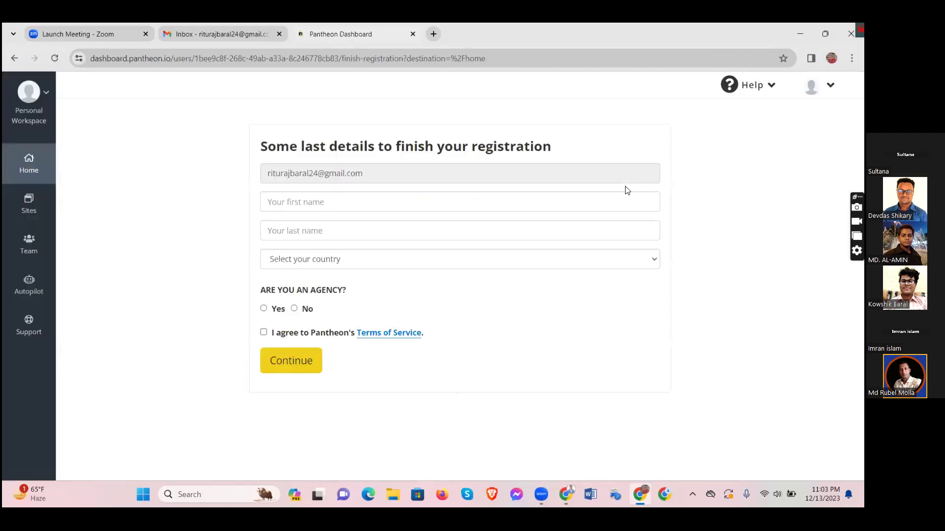
- Enter the user's first and last name on the finish-registration form
click(291, 235)
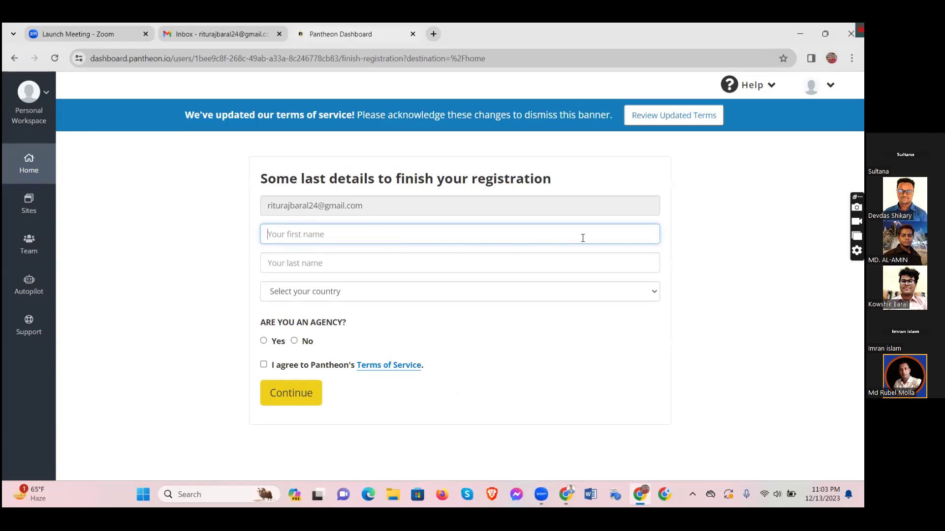
text(Kaw)
key(BackSpace)
key(BackSpace)
text(owshik)
click(313, 263)
text(Baral)
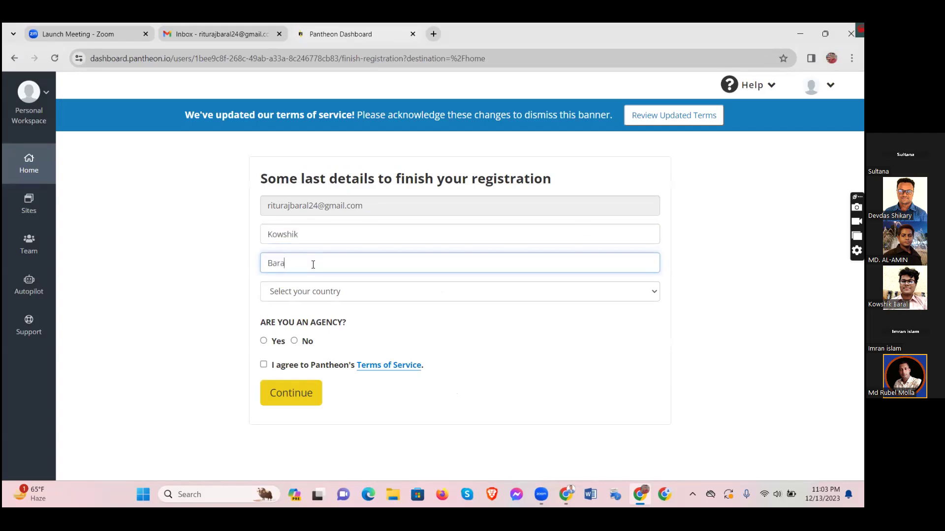
- Pick Bangladesh, opt into marketing, answer No to agency, accept the terms, and submit
click(326, 294)
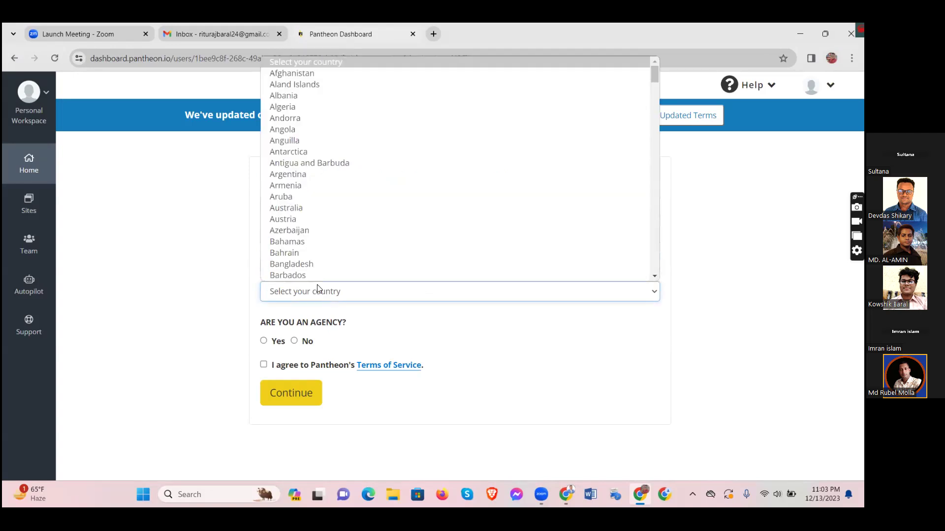
click(304, 266)
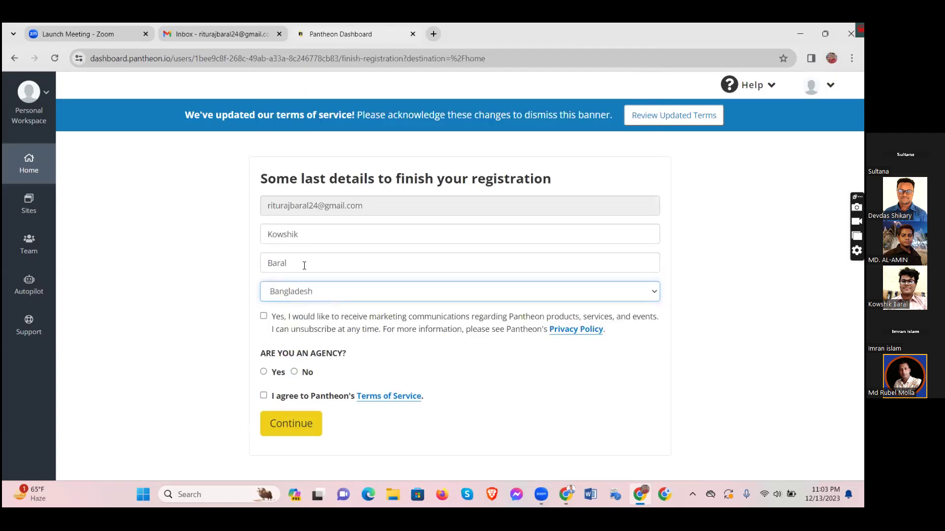
click(263, 316)
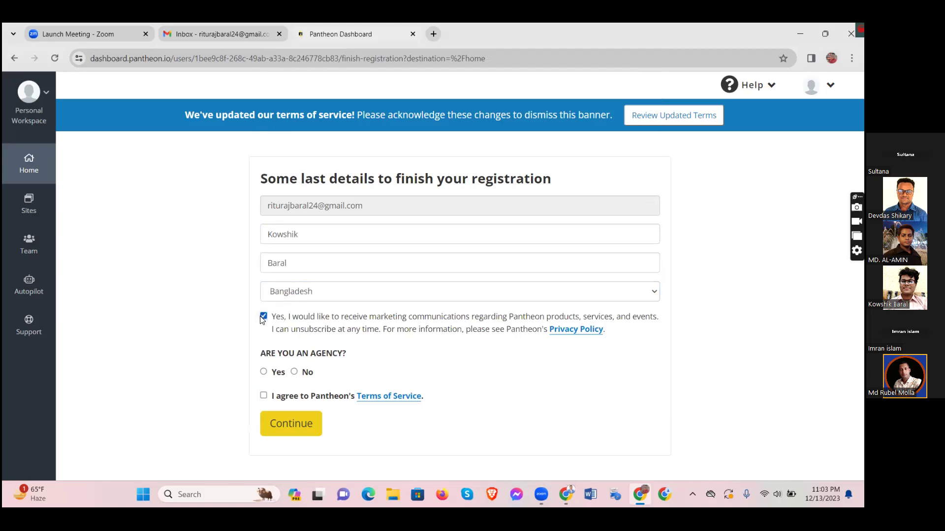
click(295, 372)
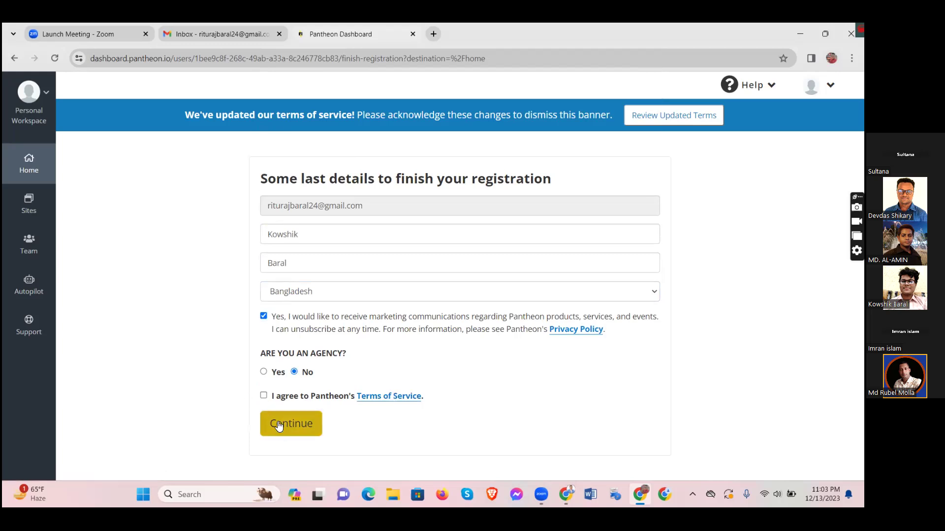
click(264, 396)
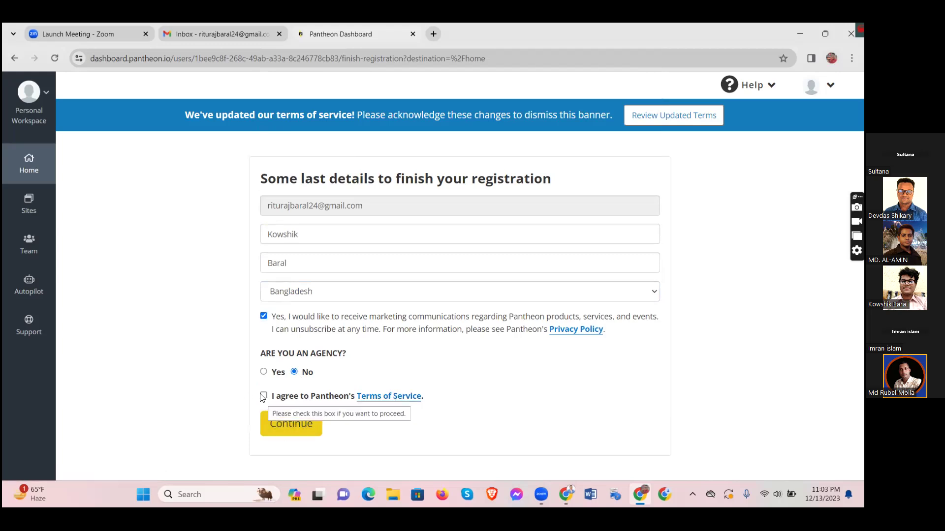
click(286, 425)
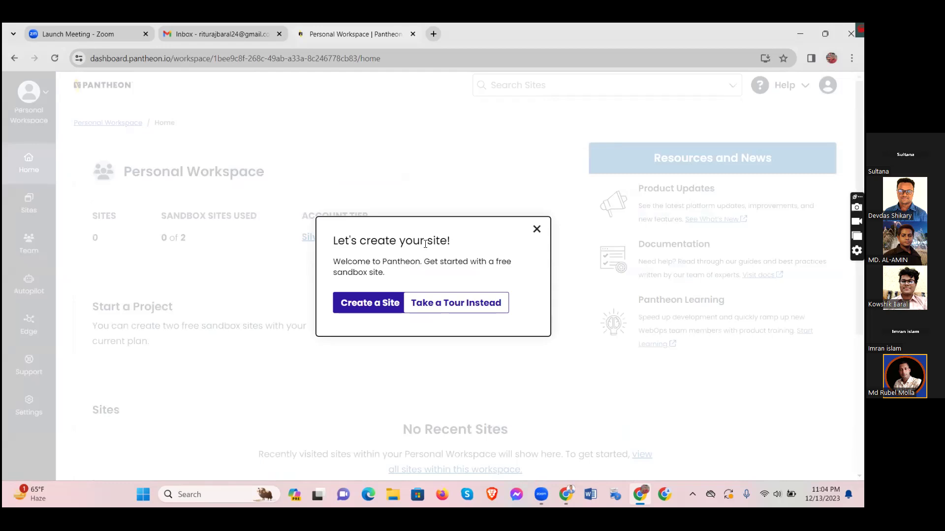
- Choose Create a Site from the welcome prompt, briefly opening and closing the account menu
click(365, 307)
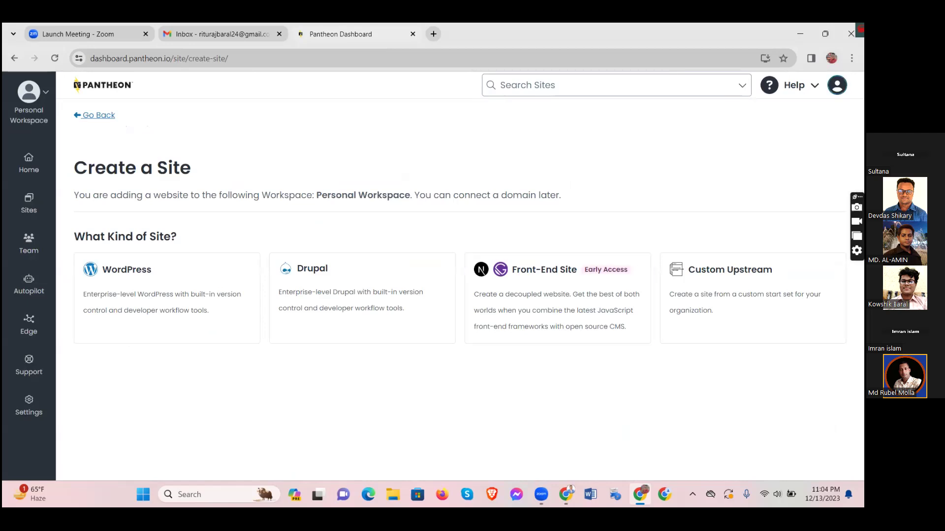
click(836, 84)
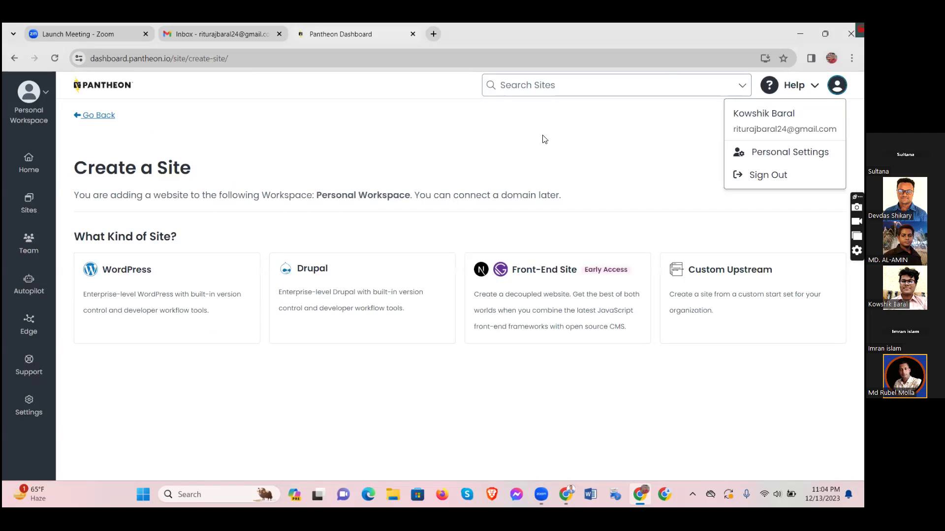
click(570, 139)
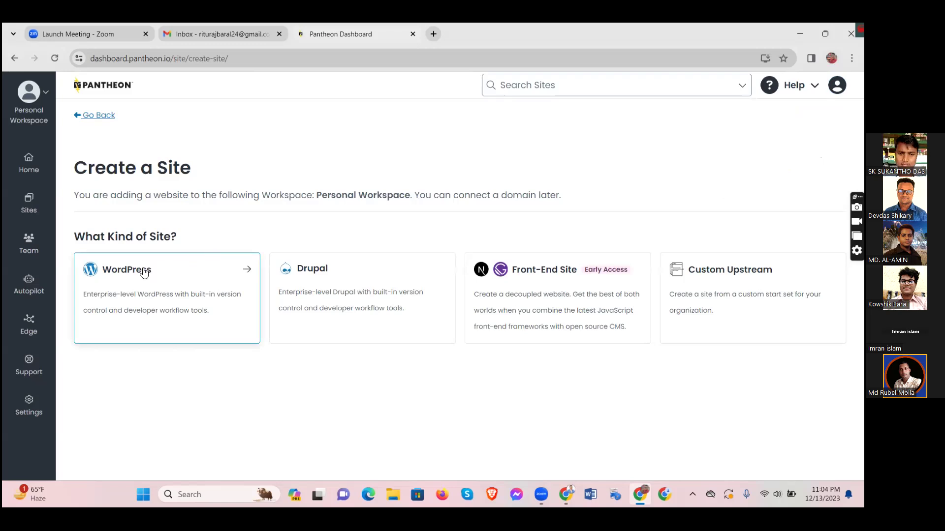
- Choose WordPress and name the site kowshikfashion, keeping the United States region
drag(142, 271, 137, 294)
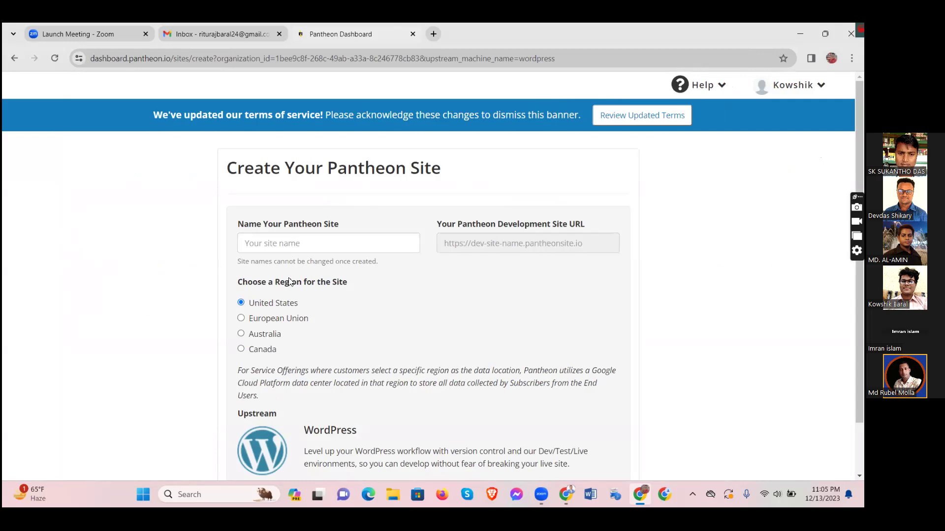
drag(242, 225, 333, 232)
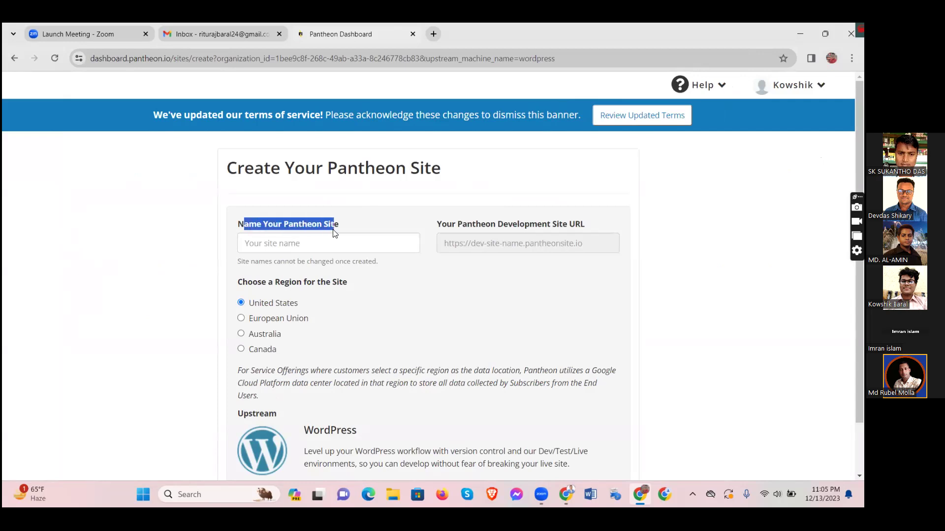
click(299, 242)
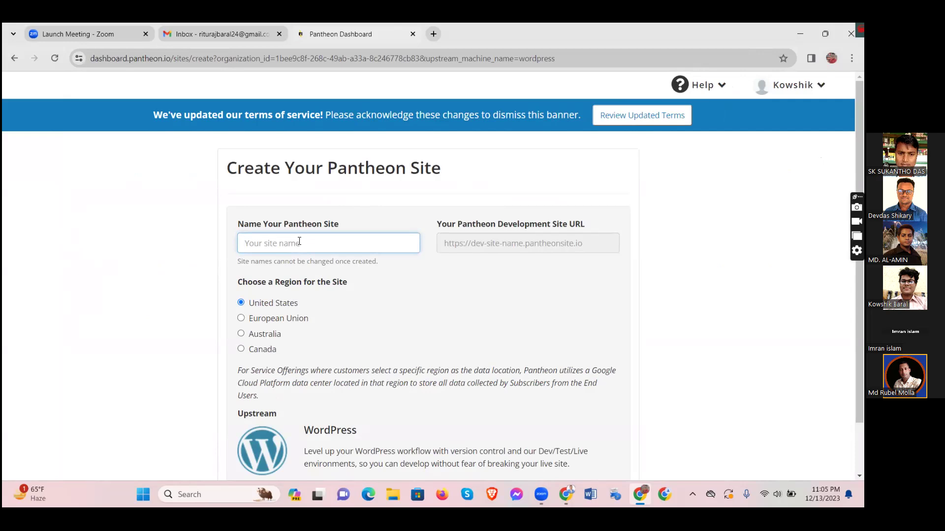
text(kowshik)
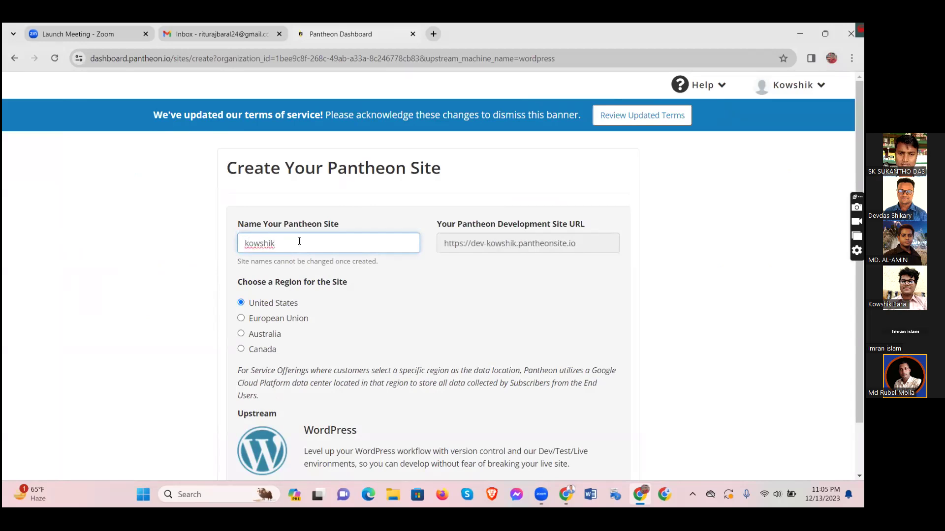
text(fashion)
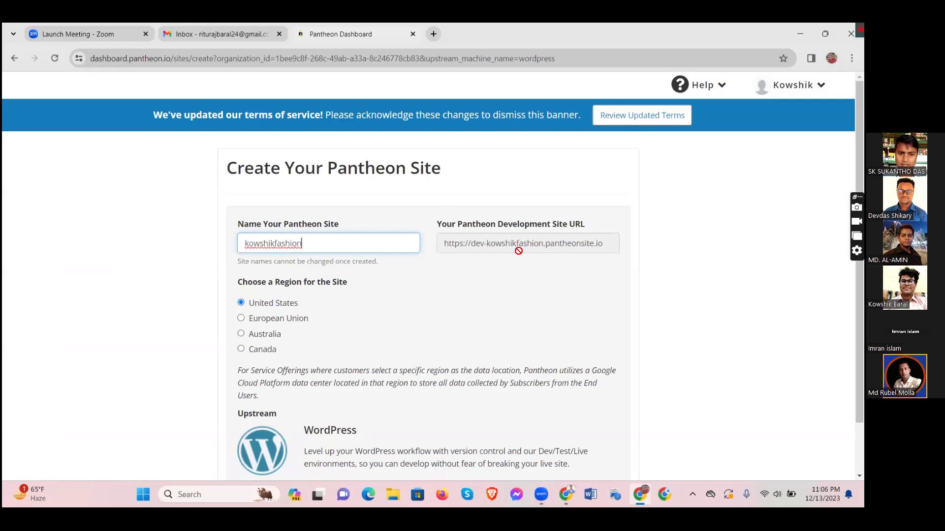
click(158, 261)
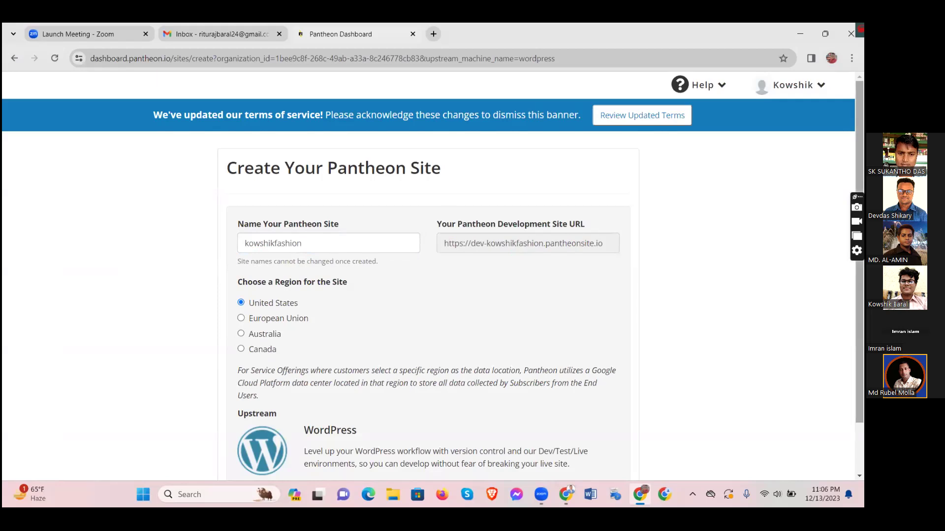
scroll(433, 279, down, 2)
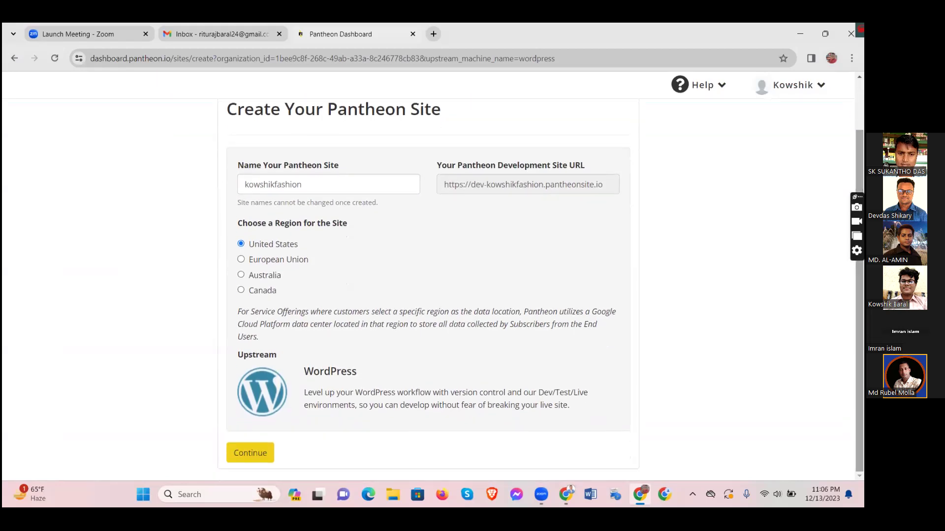
- Create the site and wait until the WordPress deployment shows Complete
click(237, 458)
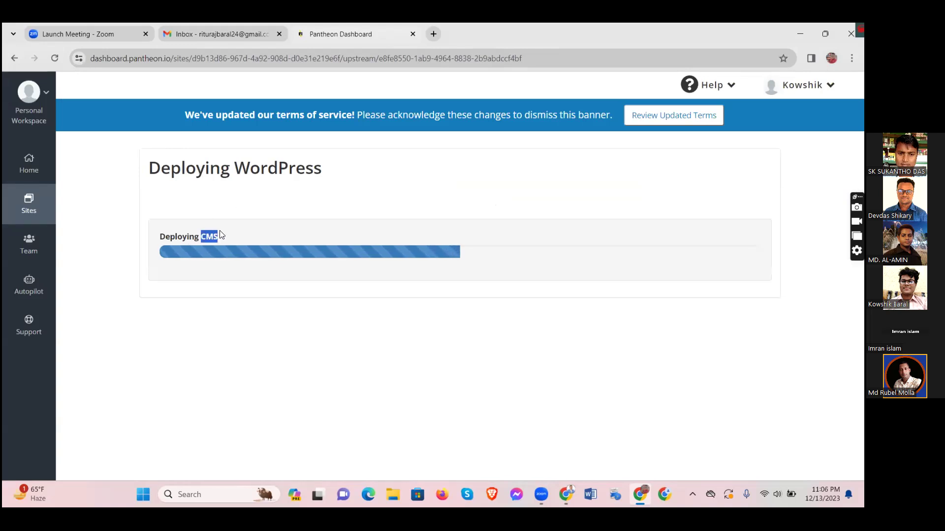
click(361, 175)
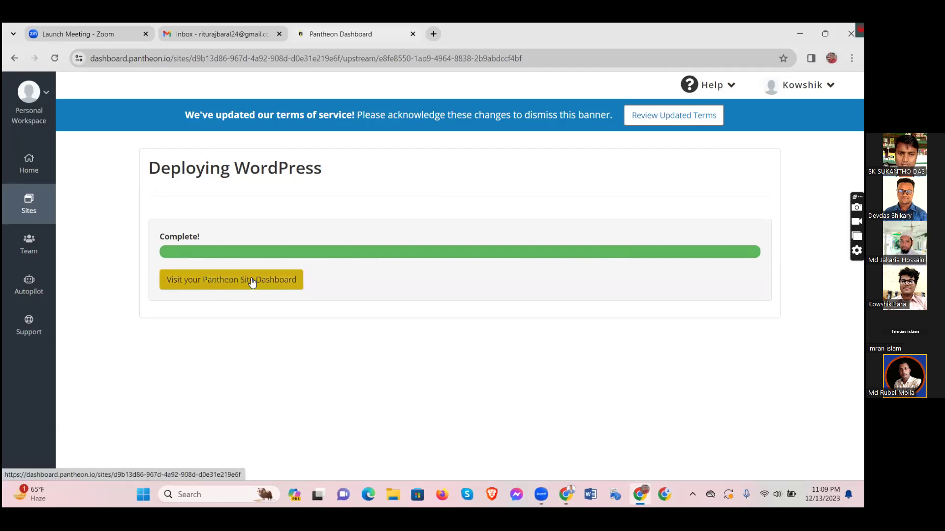
- Open the kowshikfashion dashboard, step through the guided tour, and close it
click(181, 284)
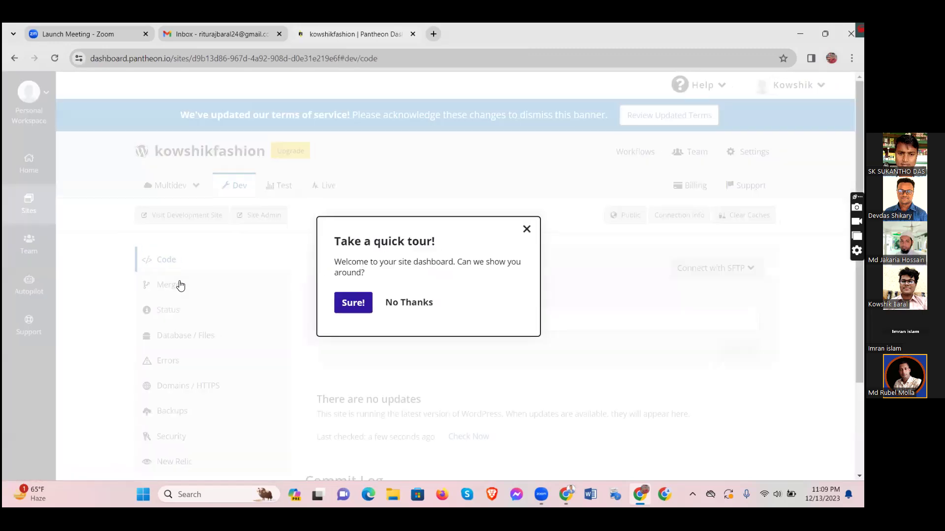
click(354, 302)
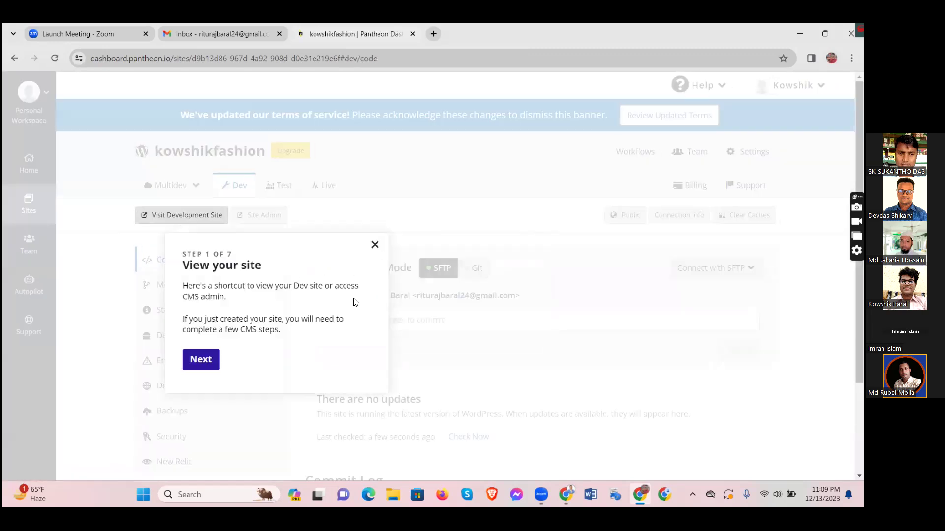
click(195, 358)
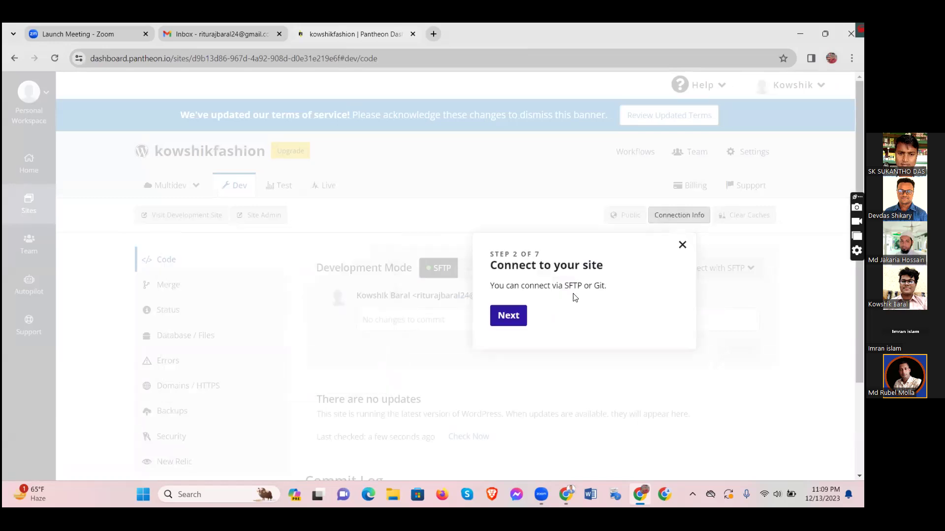
click(497, 317)
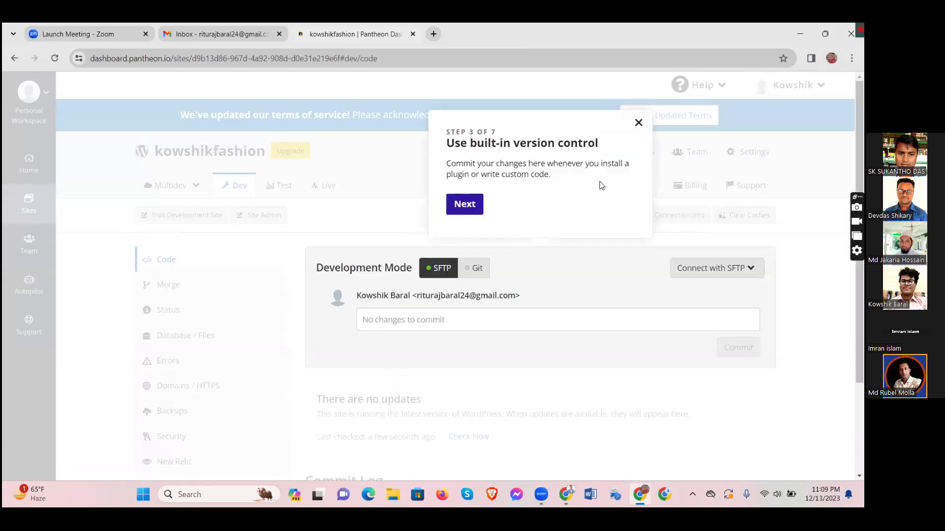
click(639, 121)
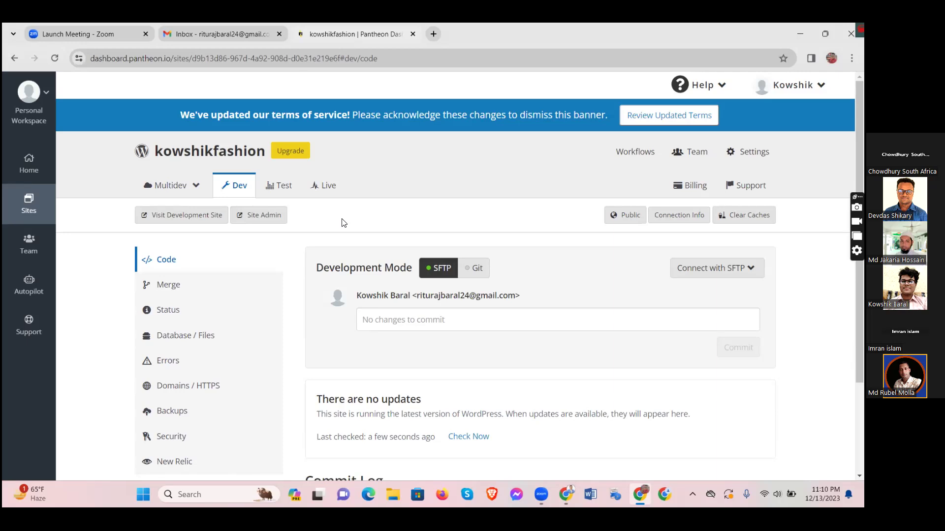
- Open Site Admin, continue in English (United States), and select the Site Title field
click(264, 217)
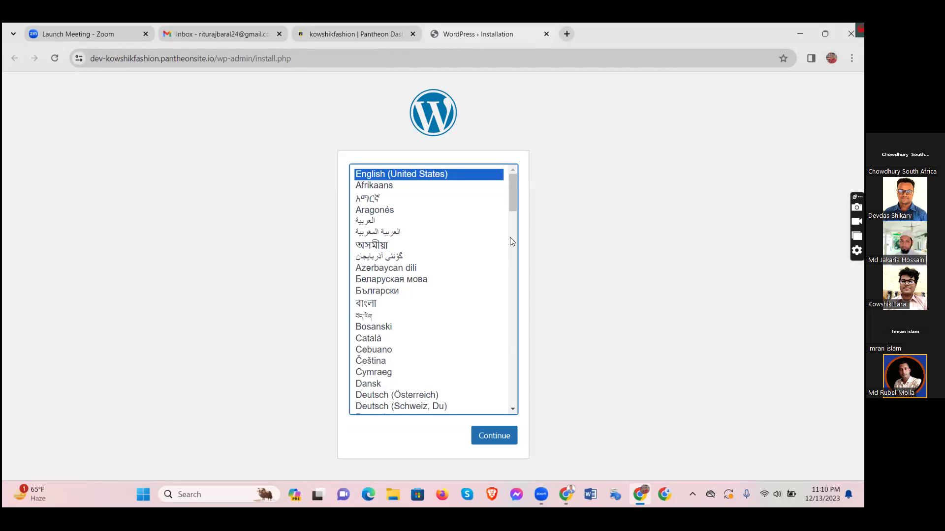
click(500, 436)
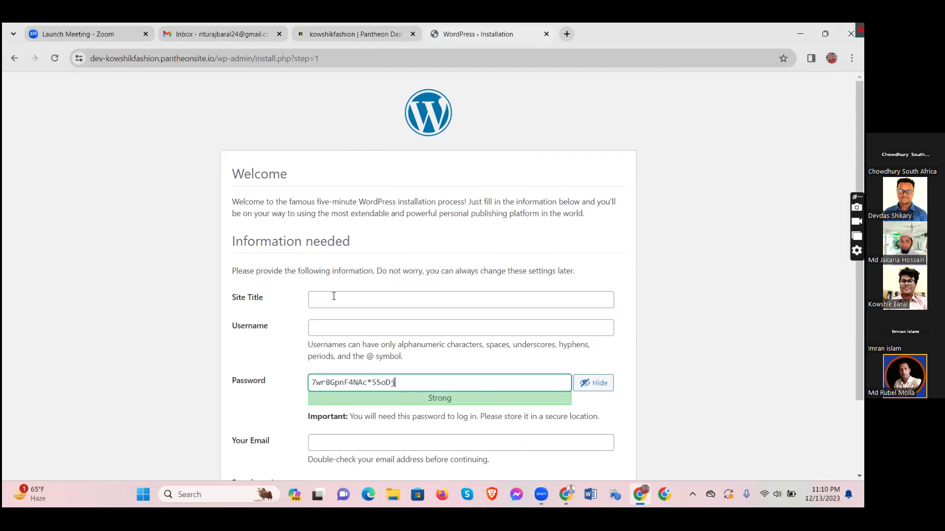
click(331, 297)
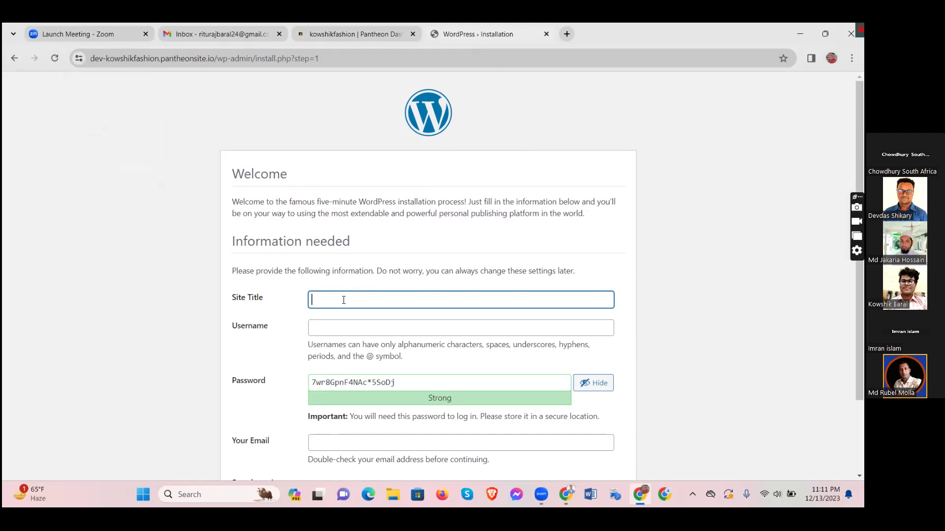
- Enter the site title 'Kowshik Fashion' and an admin username
text(Kowshikfa)
key(BackSpace)
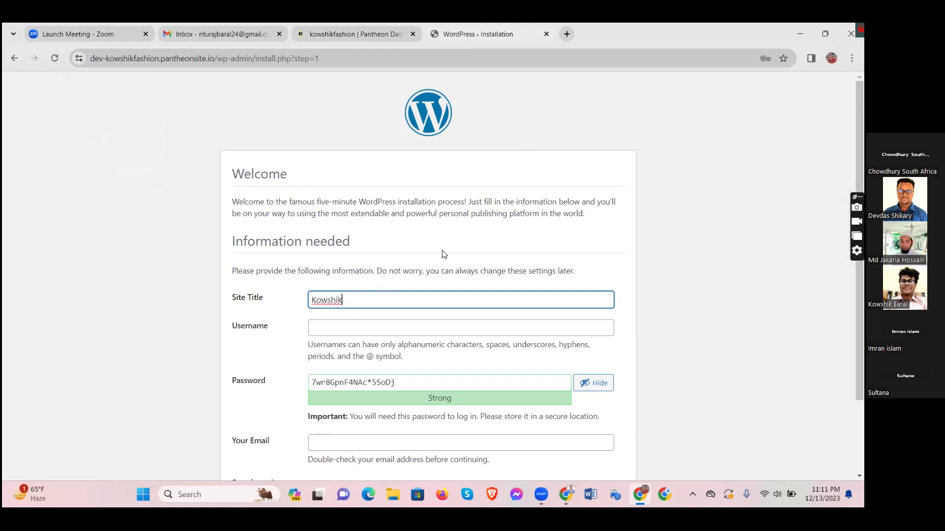
text(Fashion)
click(331, 326)
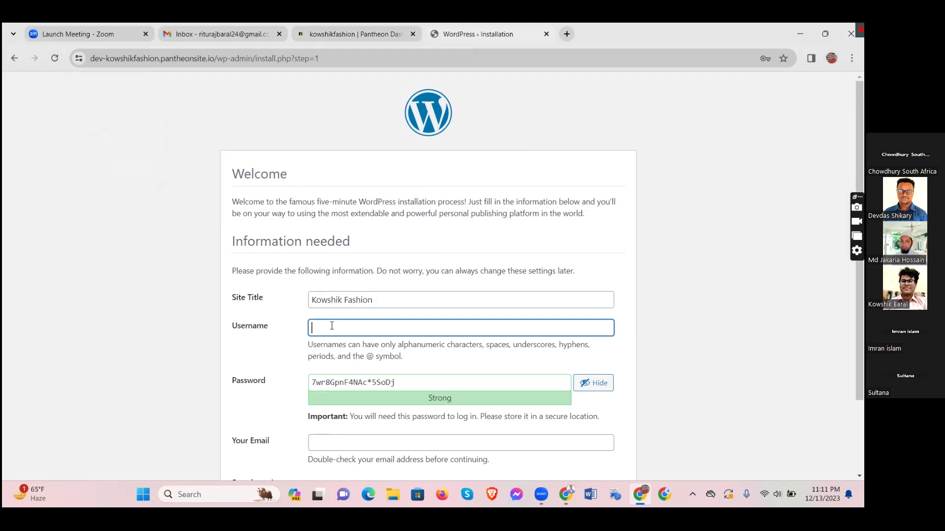
text(kowshik)
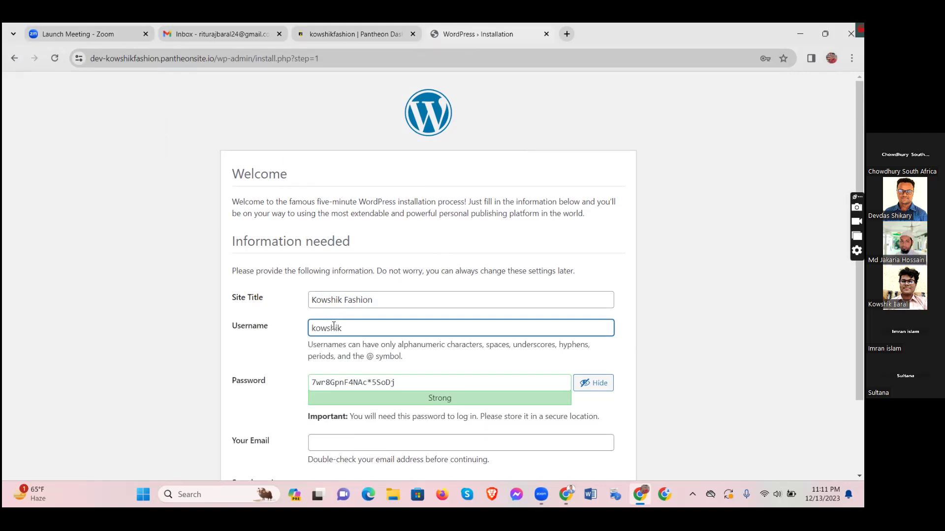
- Replace the generated password with a custom one and confirm using a weak password
drag(400, 385, 217, 387)
key(BackSpace)
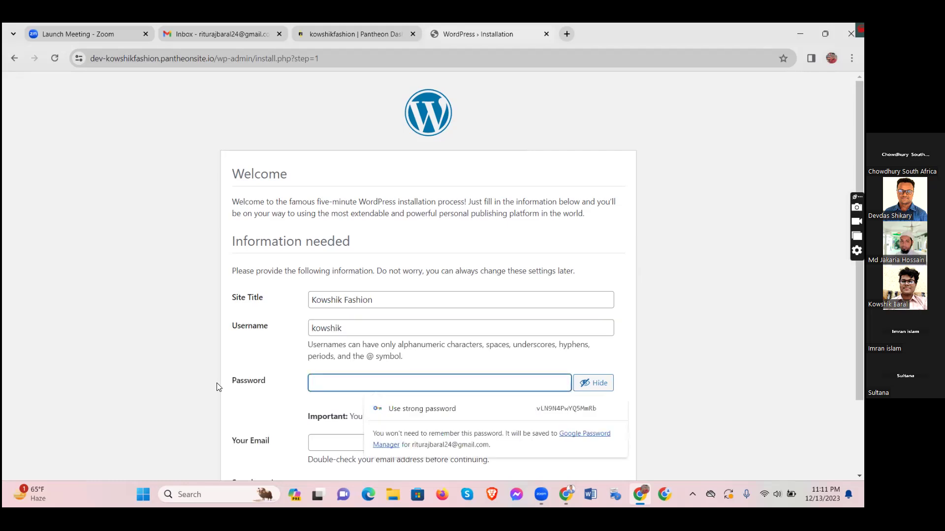
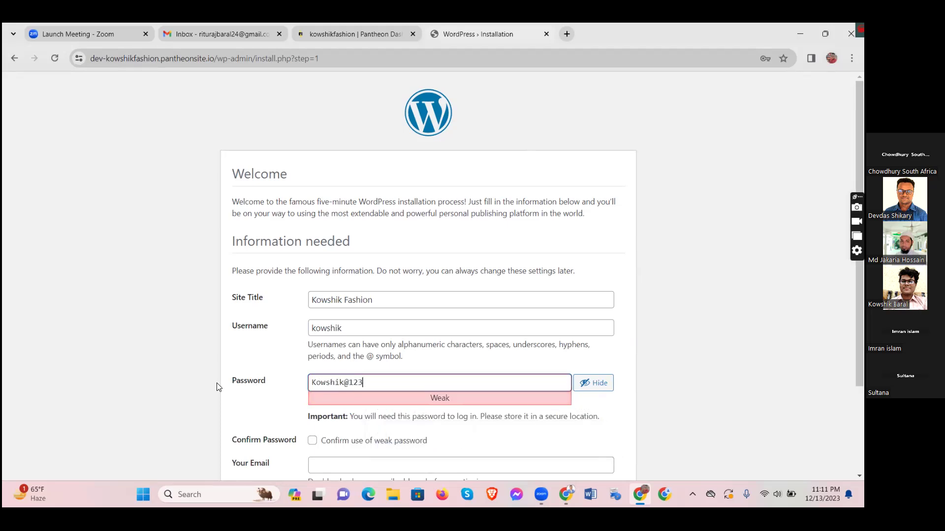
key(BackSpace)
click(312, 441)
- Paste in the admin email address and run the WordPress installation
click(323, 465)
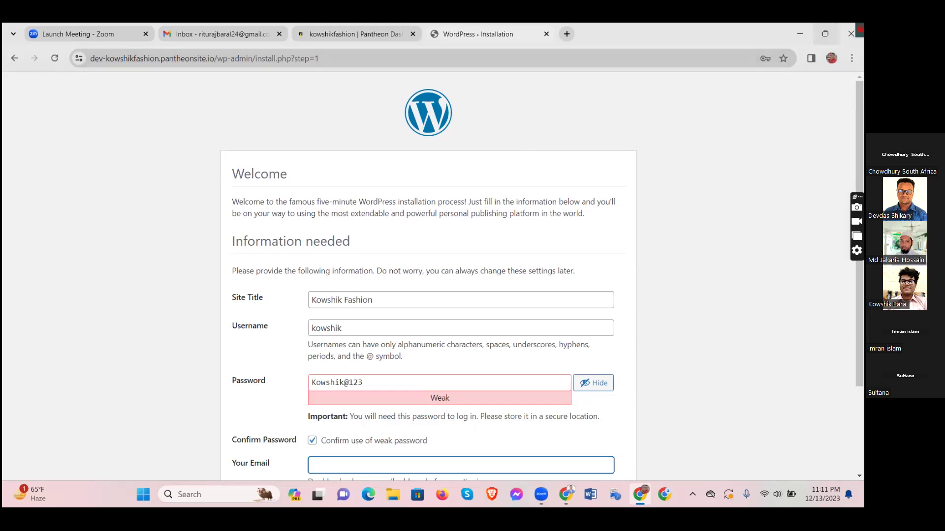
key(ctrl+v)
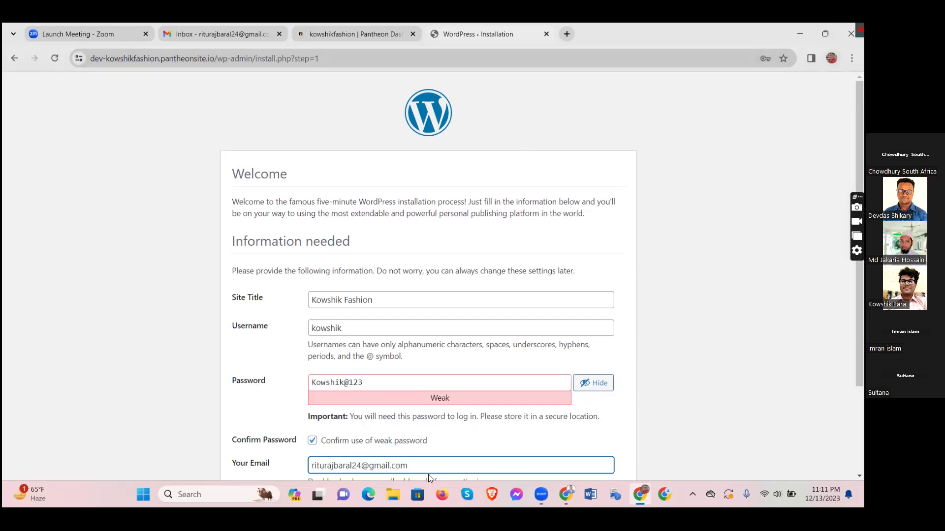
scroll(428, 474, down, 1)
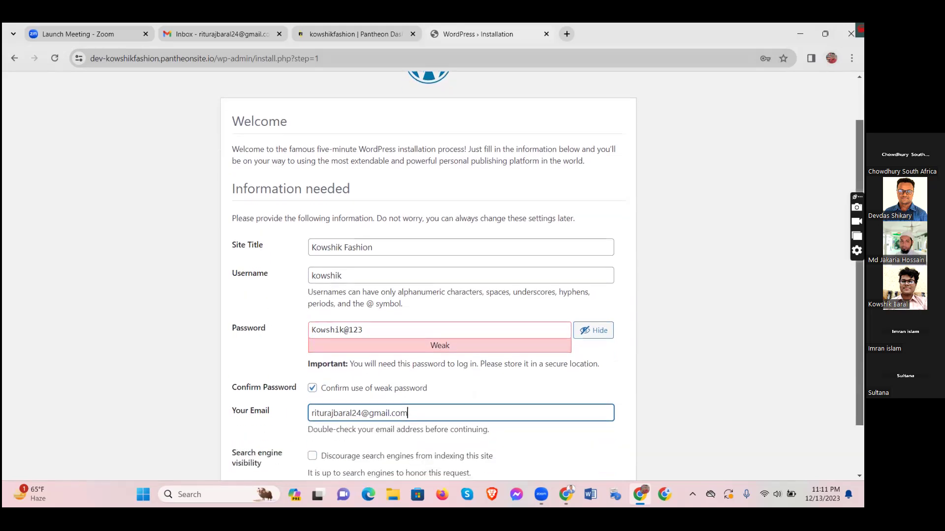
scroll(428, 275, down, 1)
scroll(428, 276, down, 1)
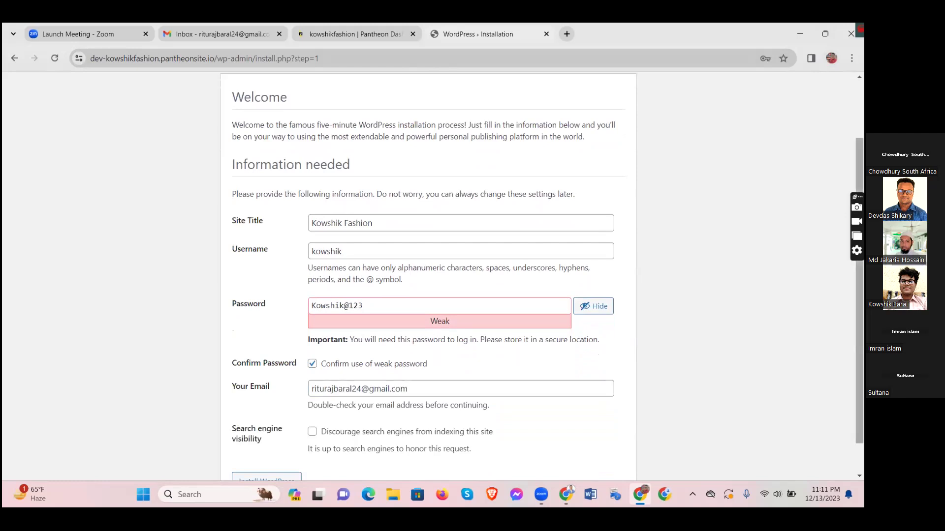
scroll(429, 275, down, 1)
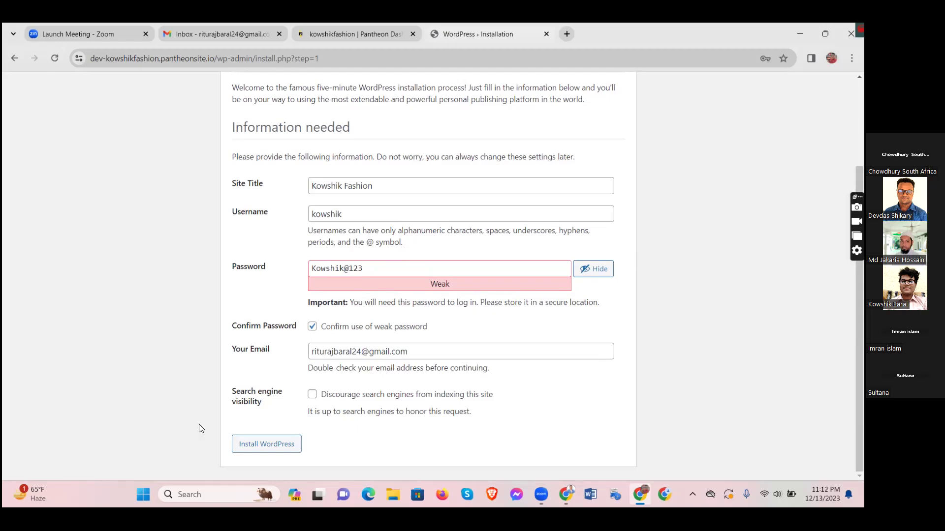
click(245, 447)
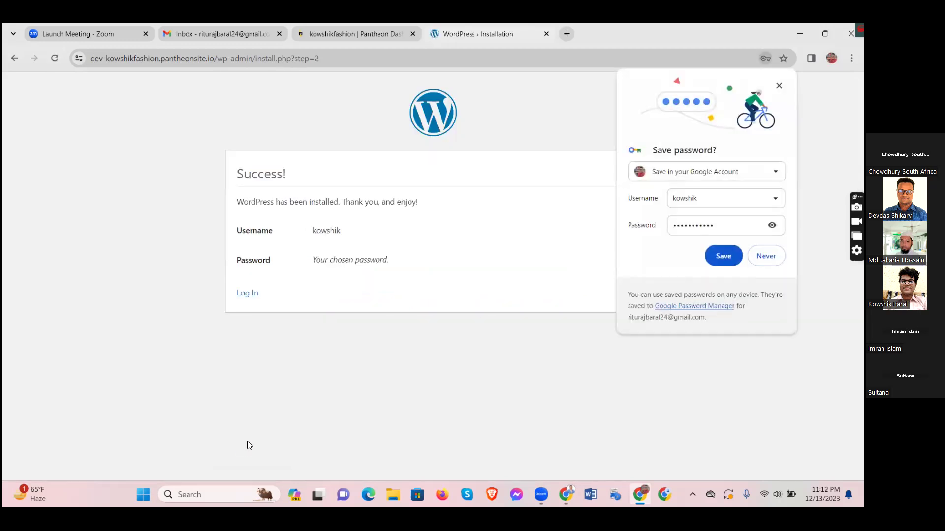
- Save the new login in Chrome, then go to the WordPress login page from the Success screen
click(721, 256)
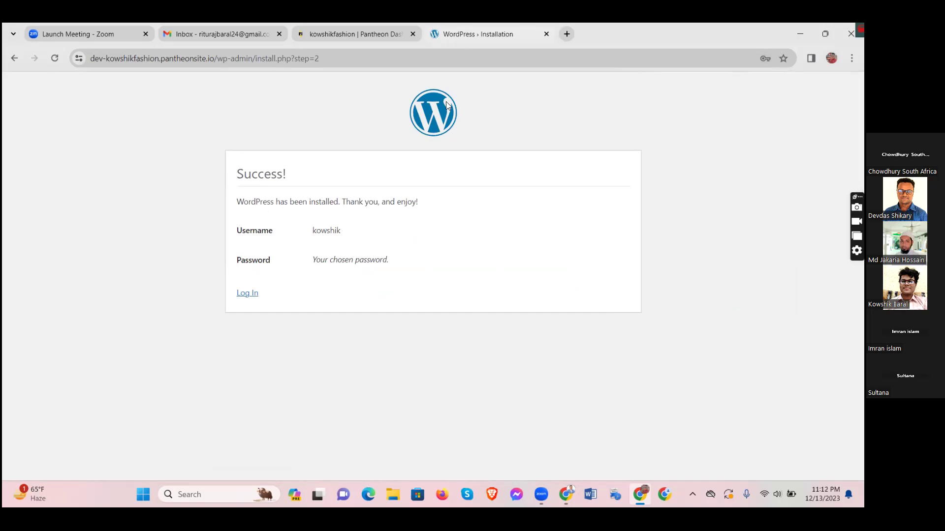
click(246, 294)
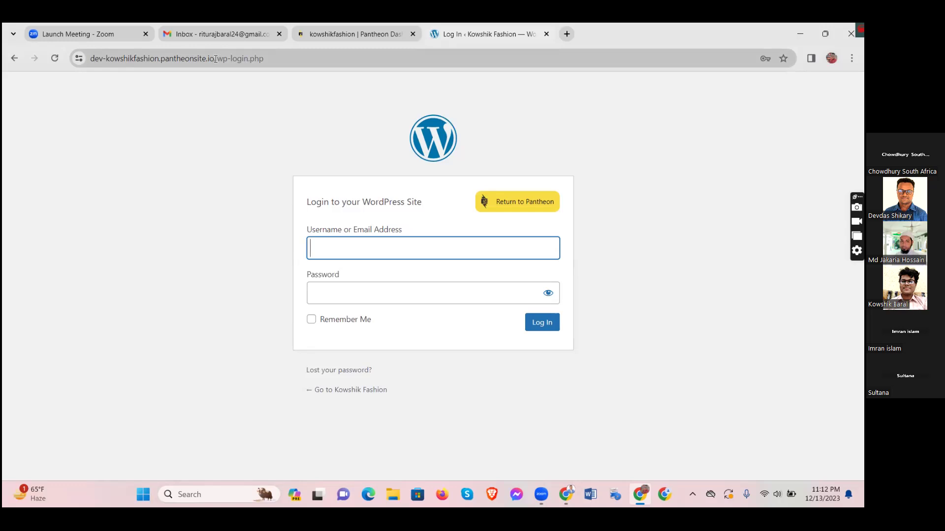
- Autofill the saved Kowshik Fashion login, confirming it with the Windows PIN
click(323, 245)
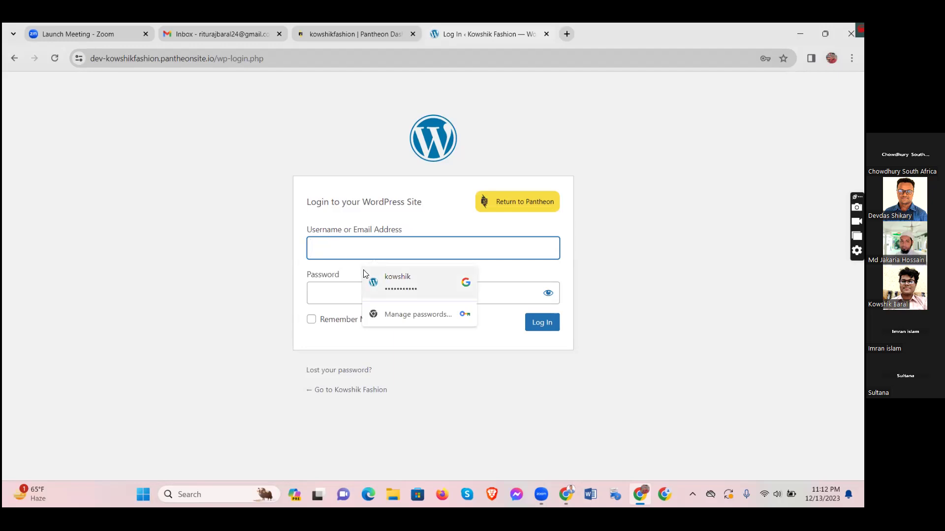
click(398, 279)
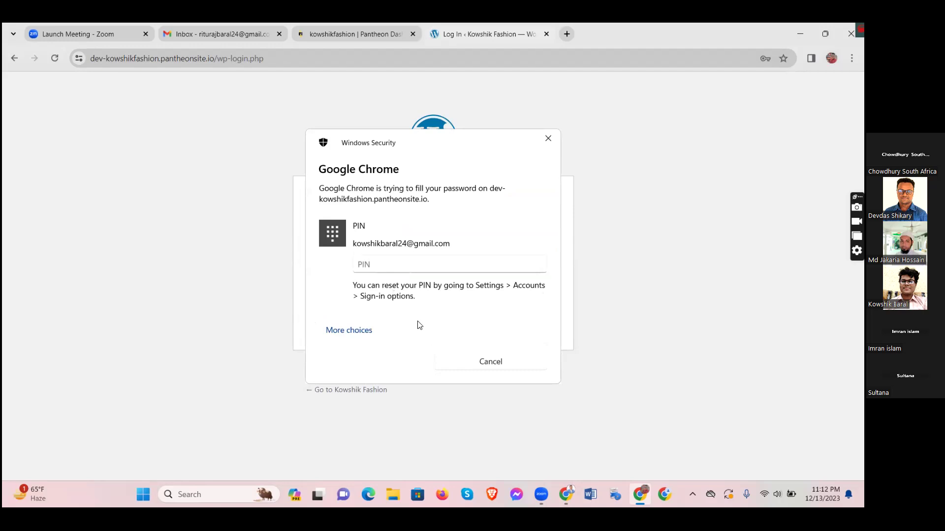
click(471, 363)
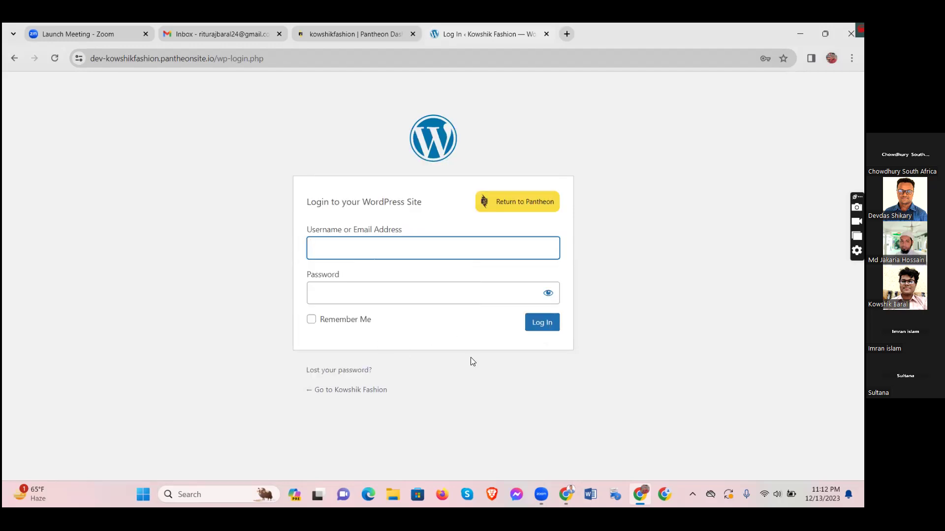
click(379, 249)
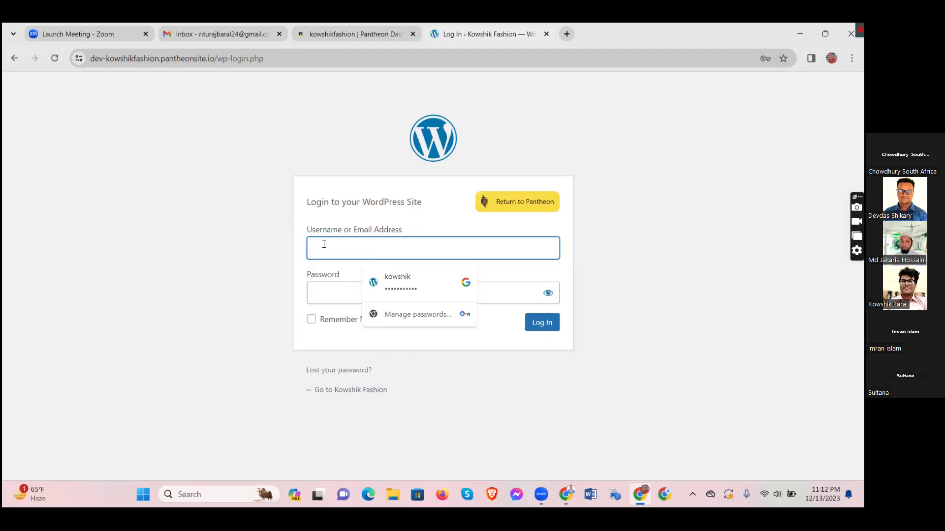
click(396, 278)
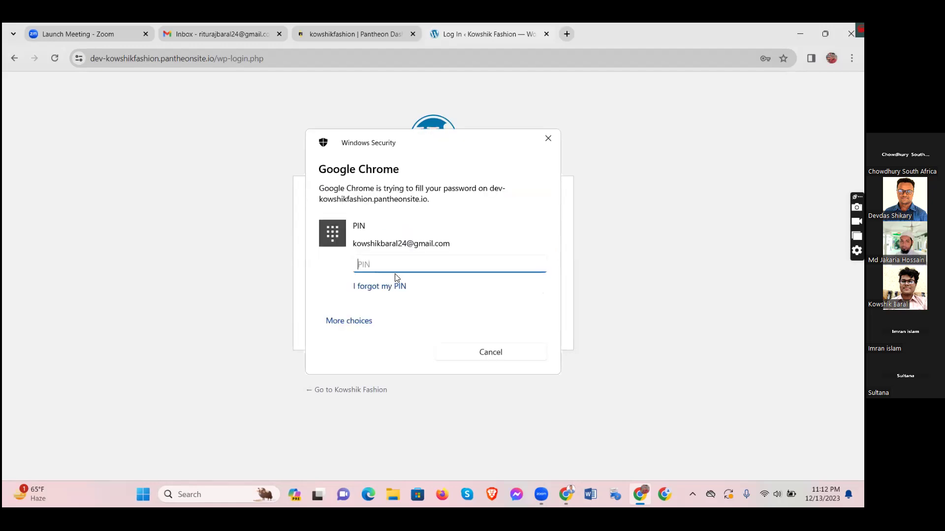
text(******)
- Check the filled username and revealed password, then sign in to the Dashboard
click(361, 254)
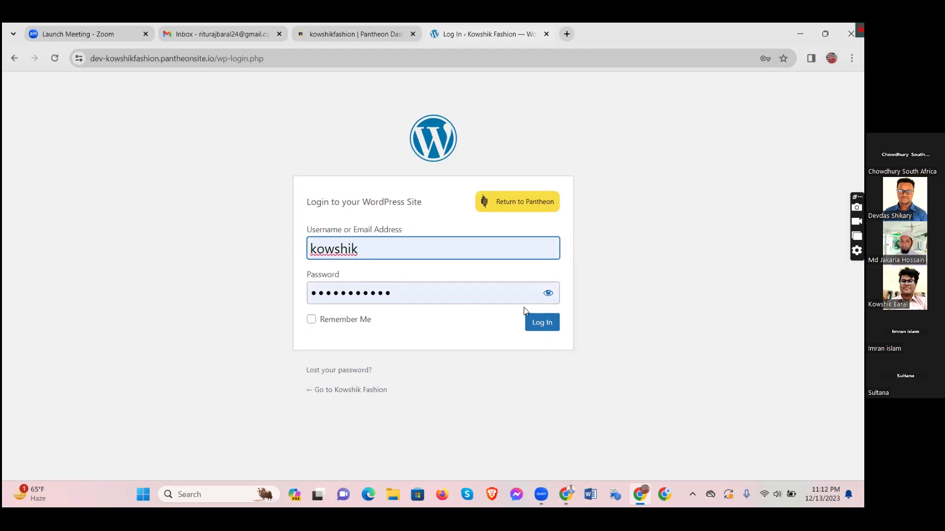
click(545, 294)
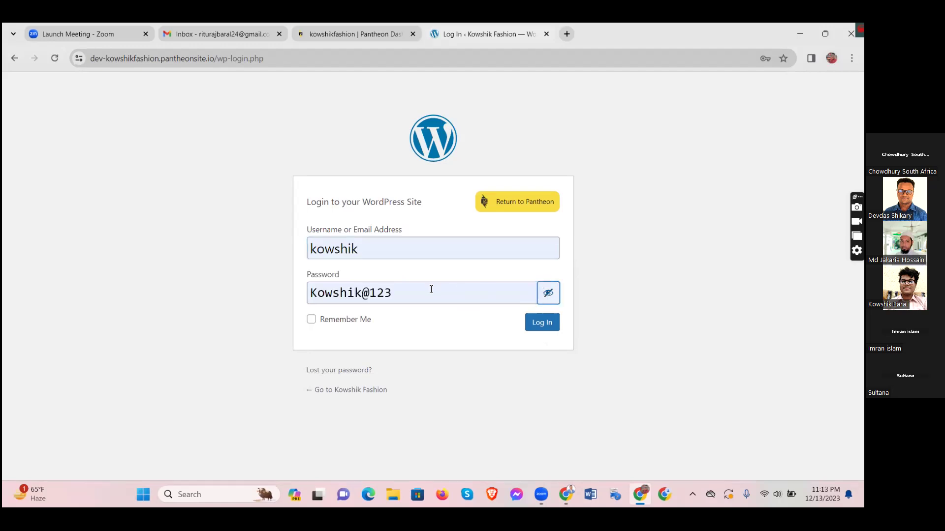
click(545, 324)
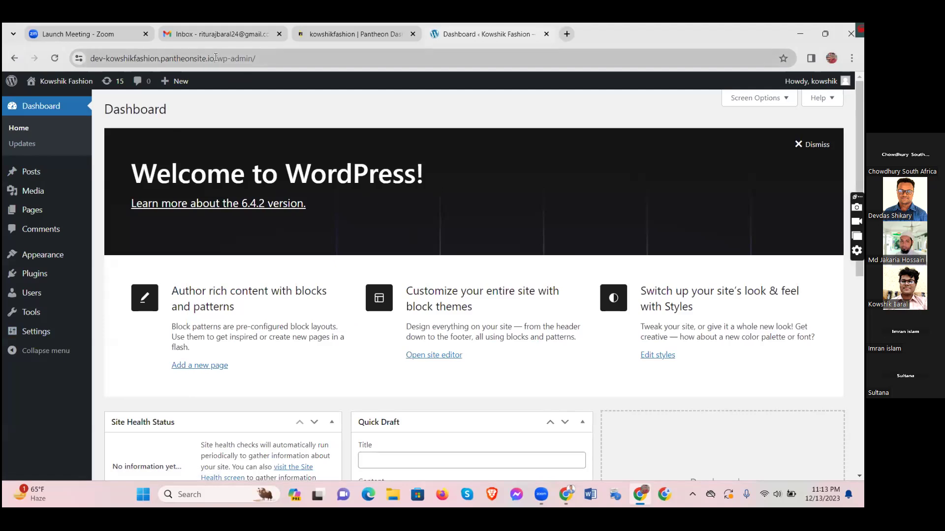
- Load the copied site URL in a new tab to view the live homepage
drag(215, 56, 54, 61)
key(ctrl+c)
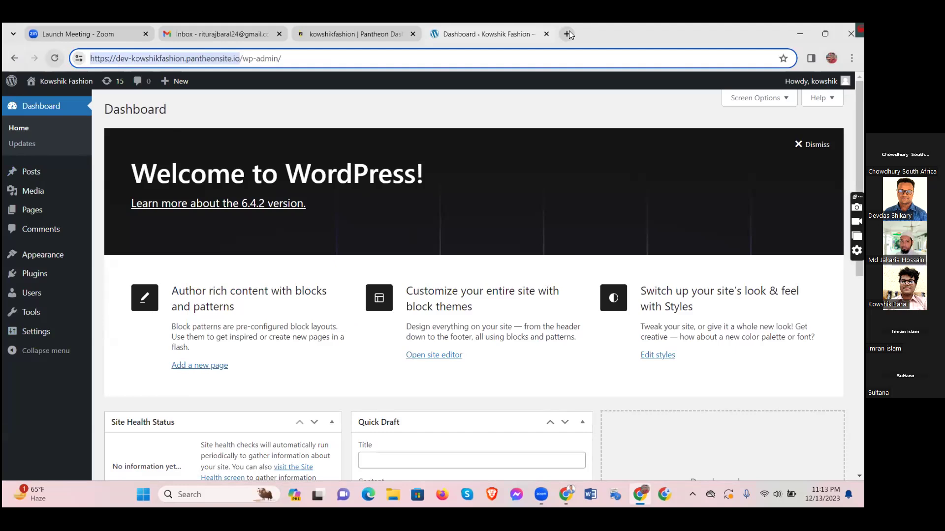
click(566, 34)
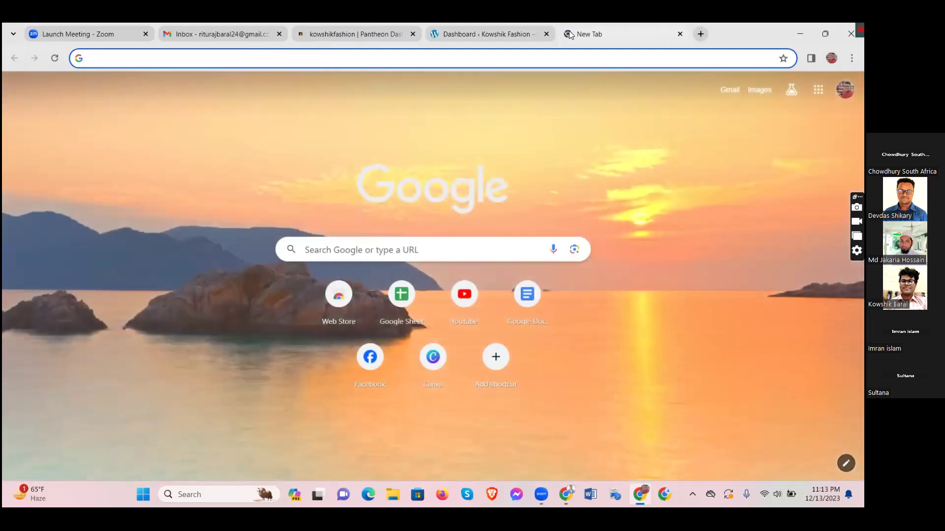
key(ctrl+v)
key(Return)
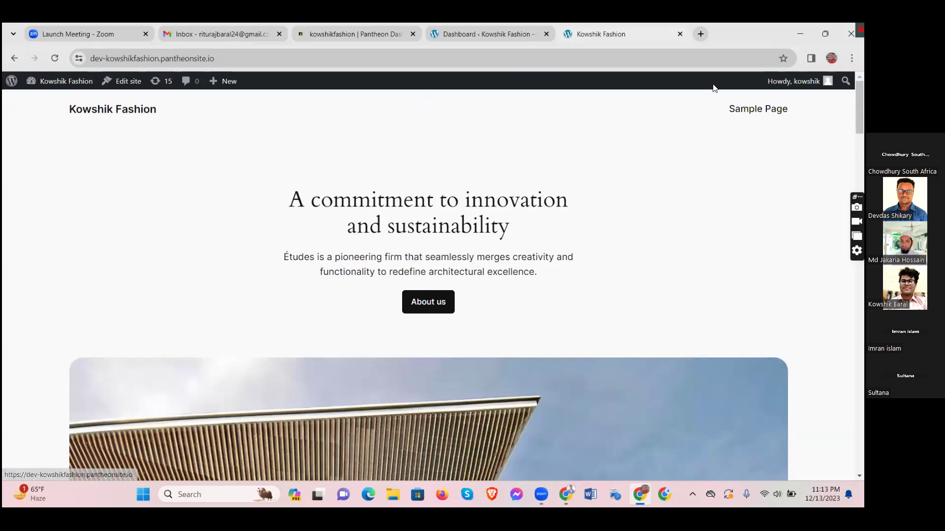
scroll(428, 285, down, 3)
scroll(428, 286, down, 5)
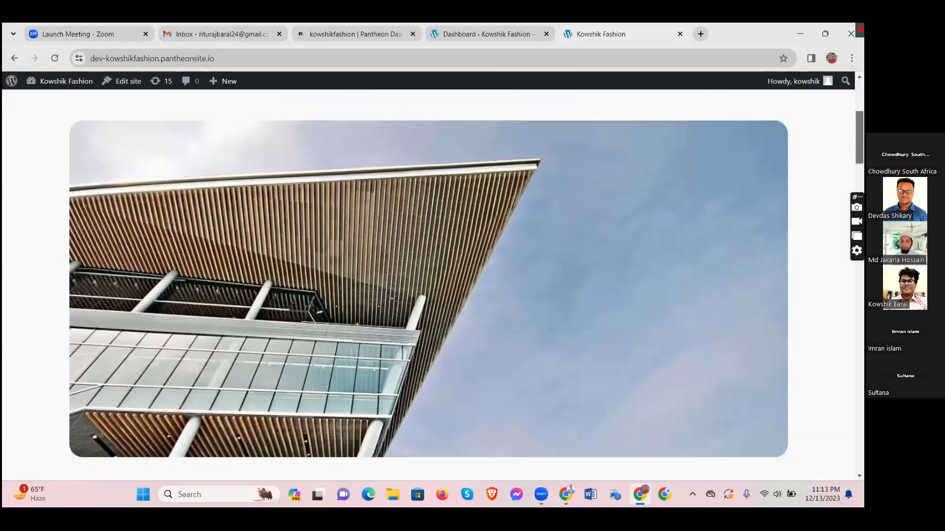
scroll(428, 285, up, 3)
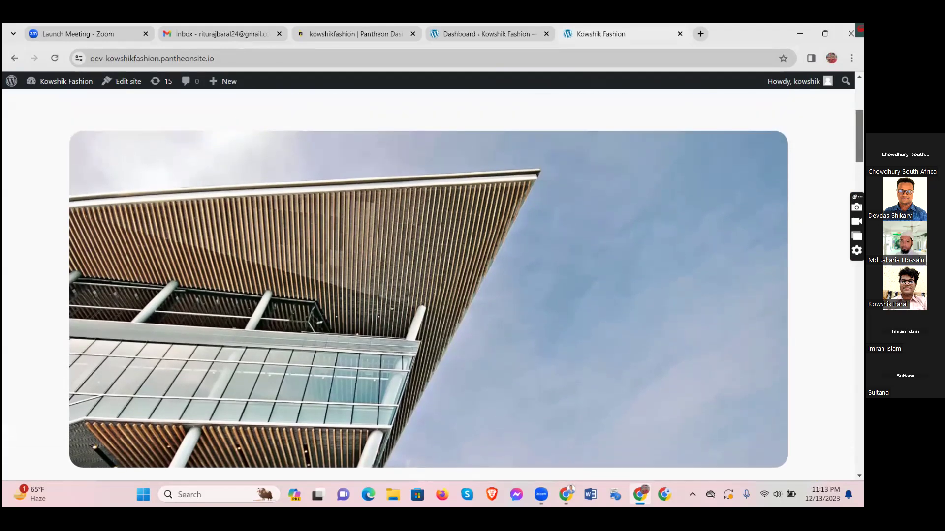
scroll(428, 285, down, 6)
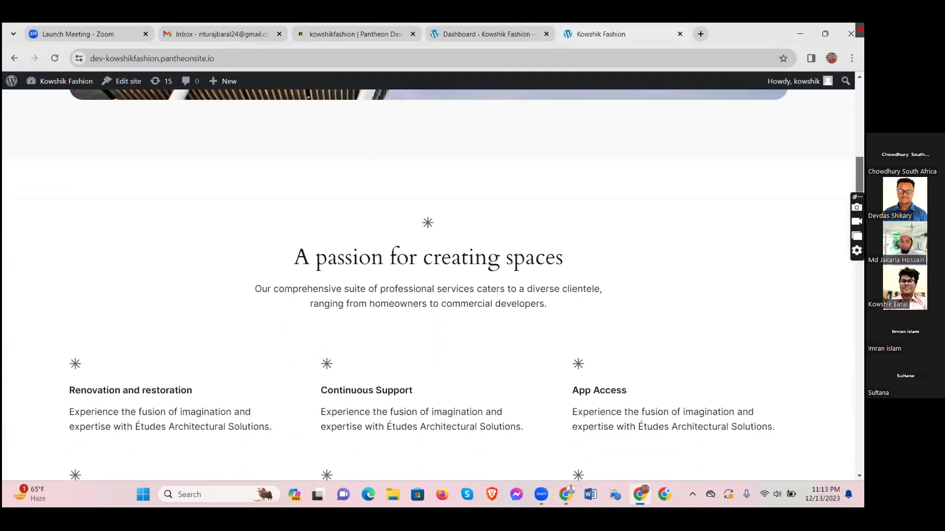
scroll(428, 285, down, 7)
scroll(428, 285, down, 5)
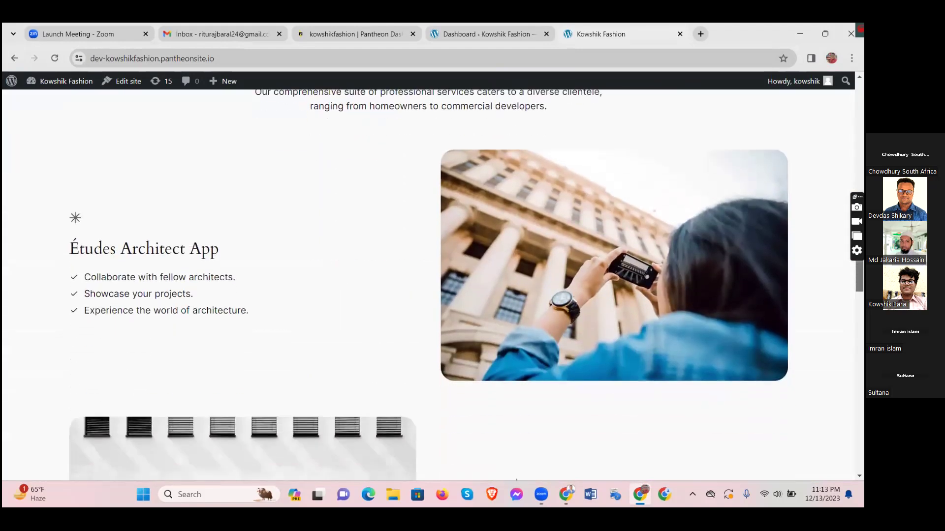
scroll(428, 286, down, 1)
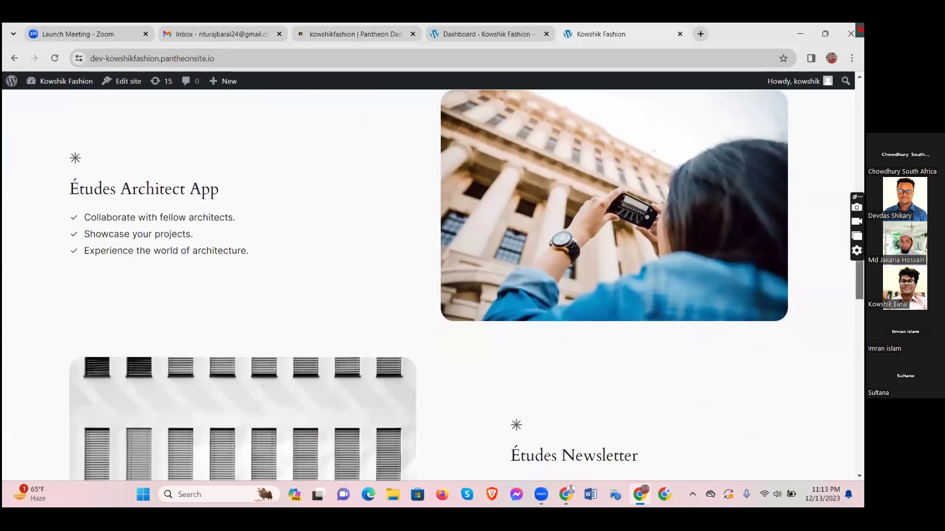
scroll(428, 286, down, 5)
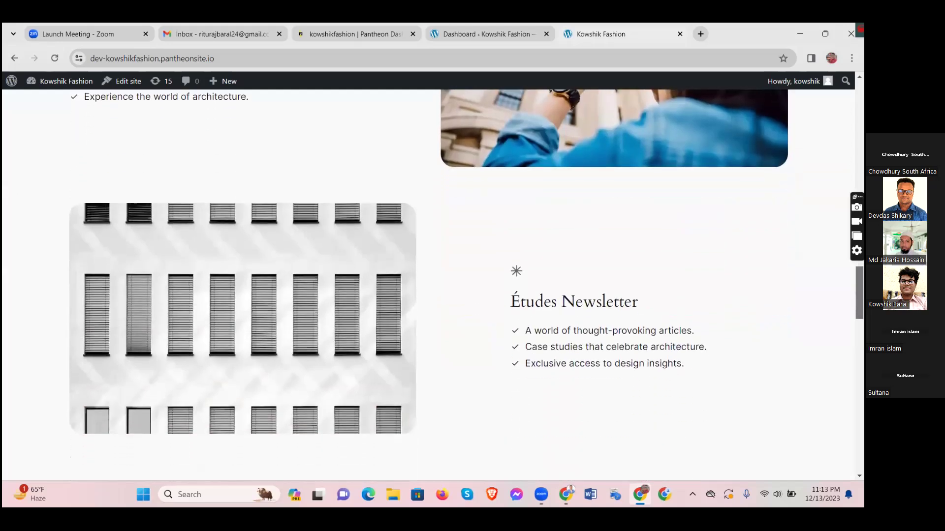
scroll(428, 285, down, 5)
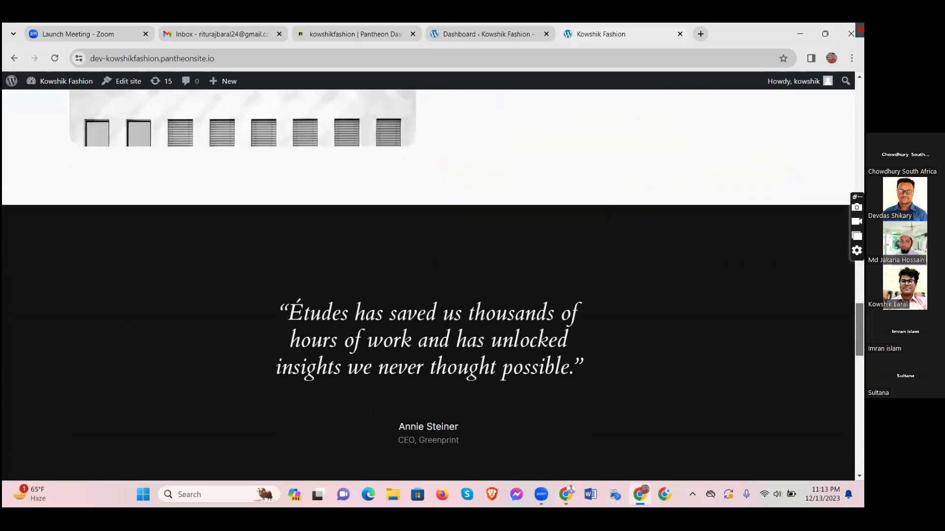
scroll(428, 285, up, 20)
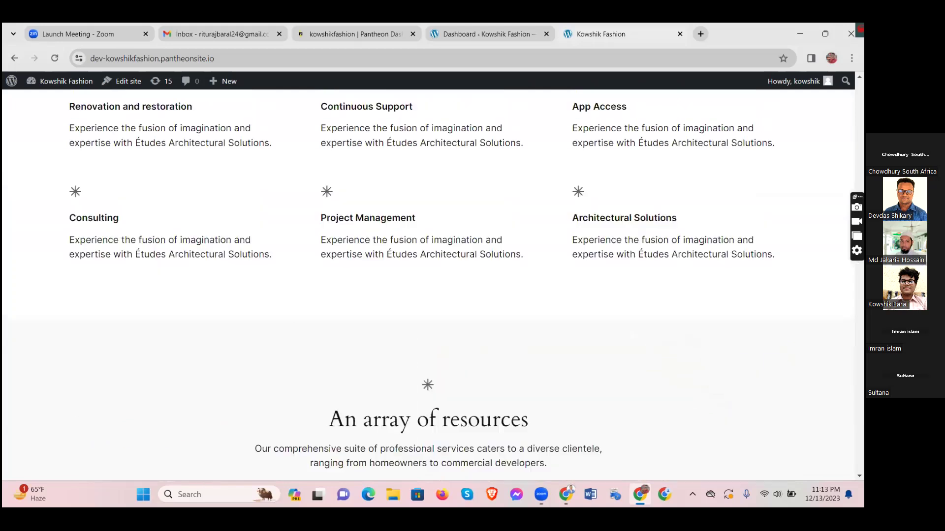
scroll(428, 285, up, 10)
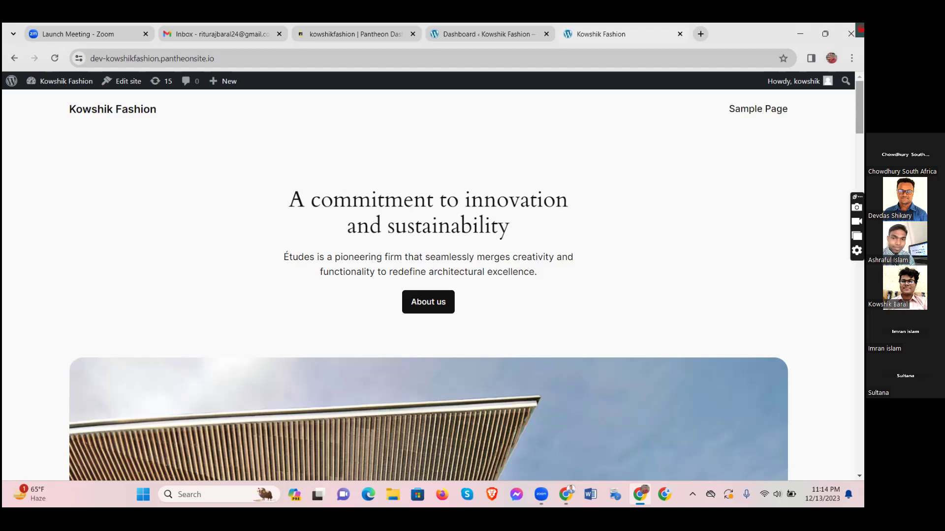
scroll(428, 280, down, 4)
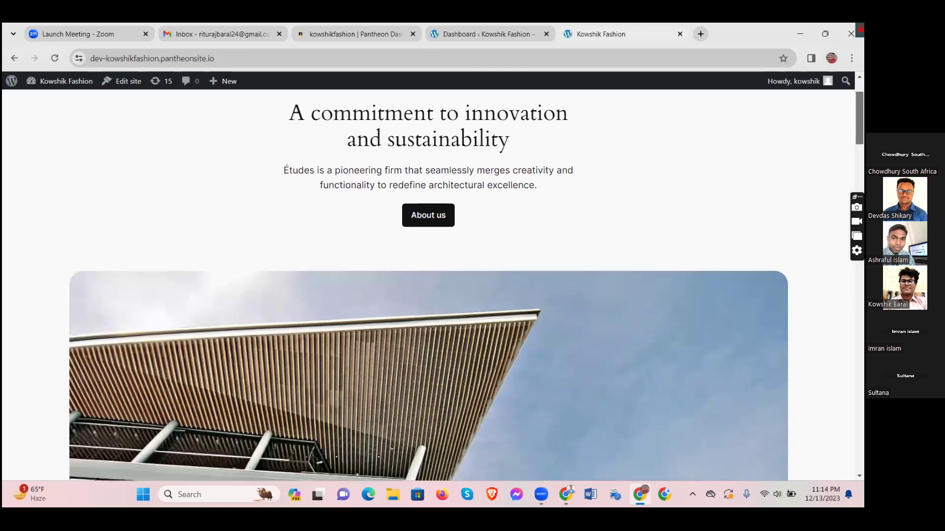
scroll(428, 280, down, 5)
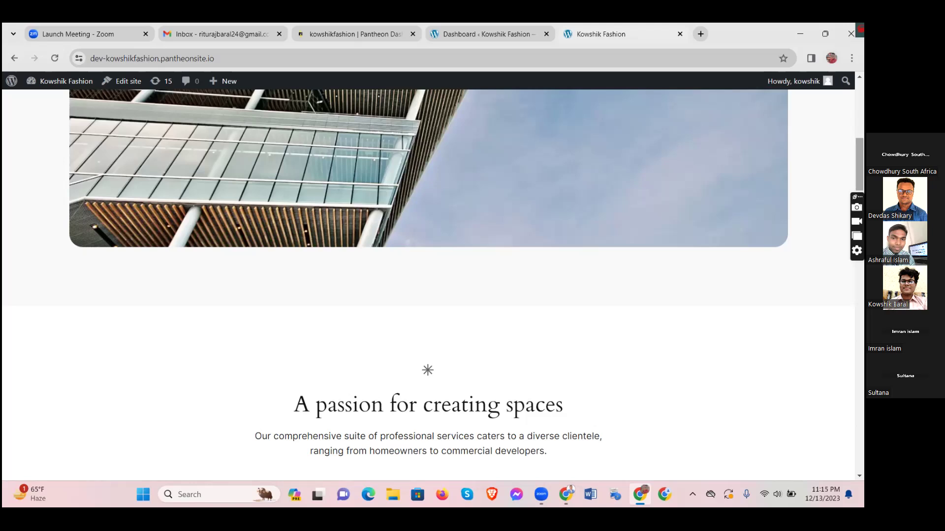
scroll(428, 286, up, 10)
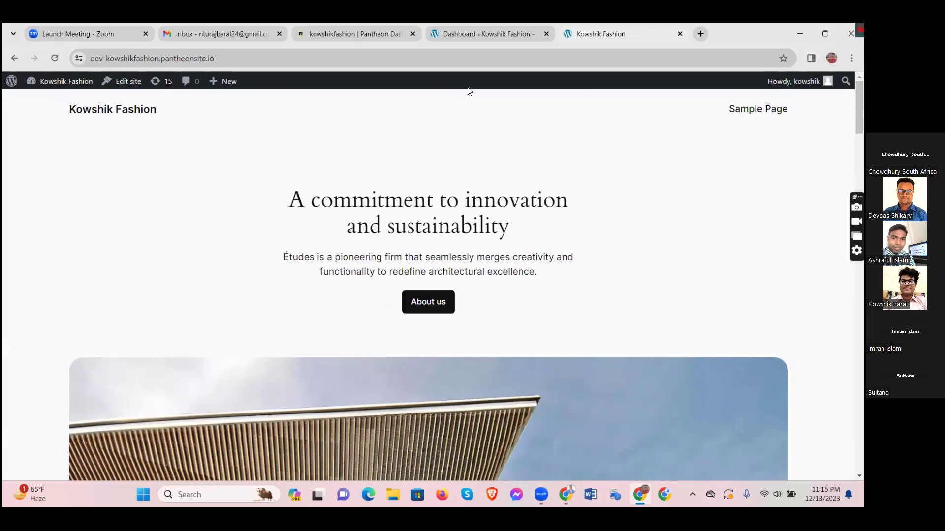
- Close the live homepage tab and look over the Dashboard and admin sidebar
click(679, 35)
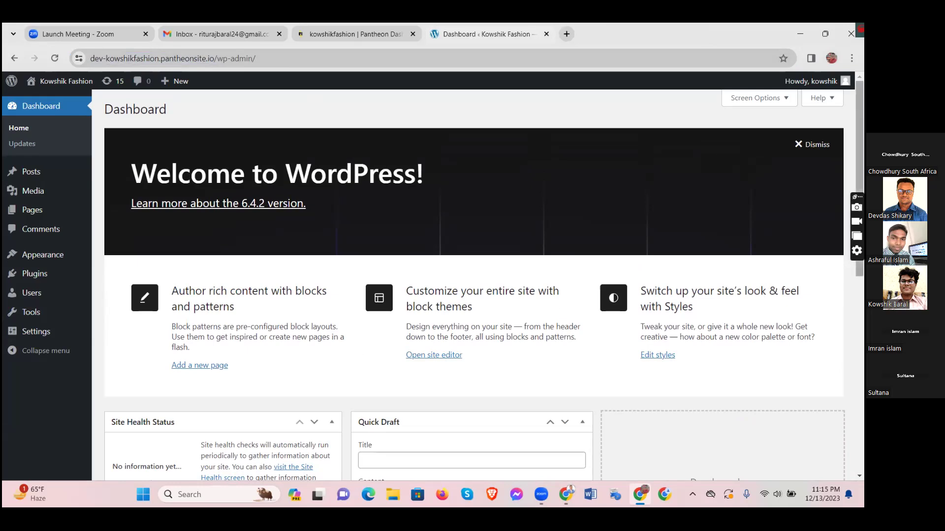
scroll(483, 280, down, 1)
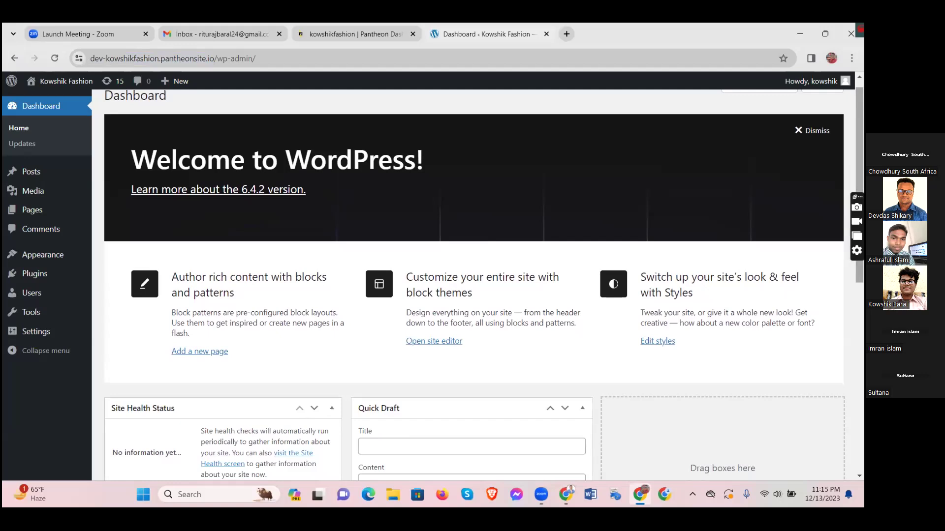
scroll(483, 280, up, 1)
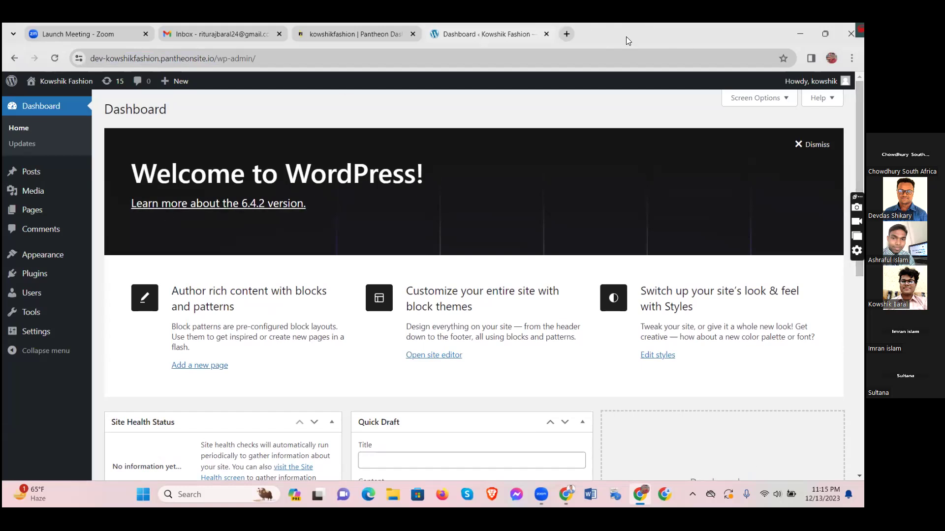
mouse_move(36, 174)
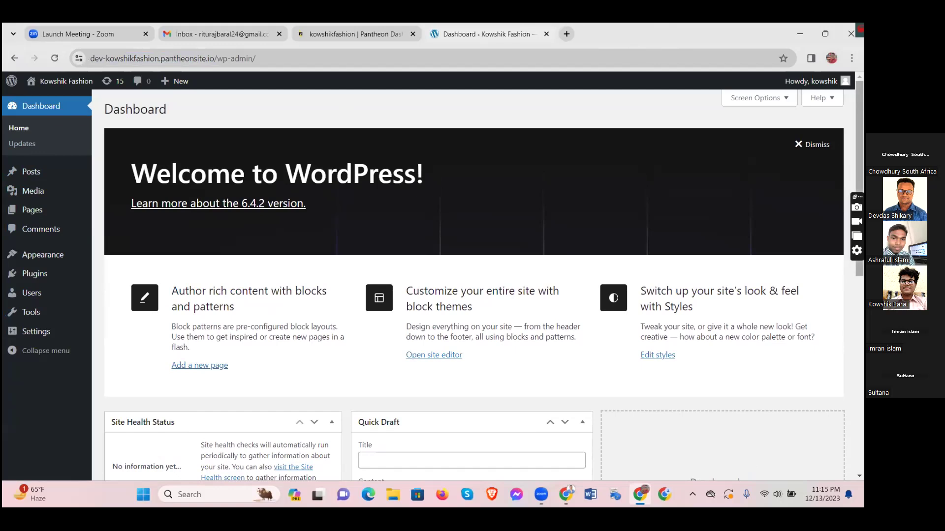
scroll(484, 284, down, 1)
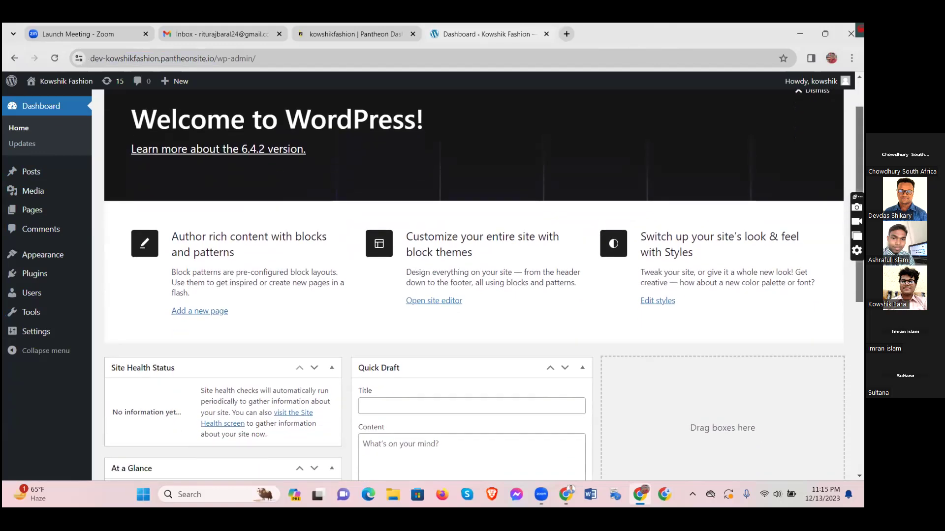
scroll(474, 284, down, 1)
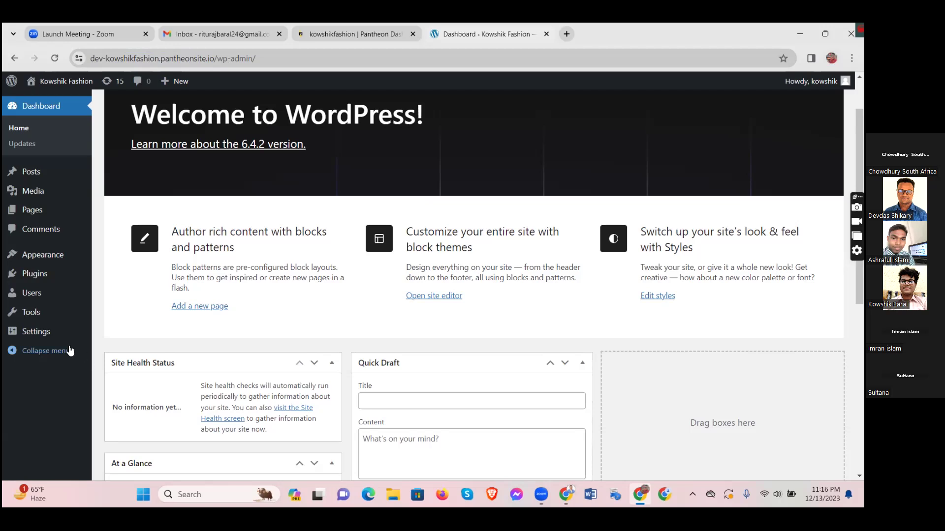
mouse_move(35, 299)
mouse_move(38, 274)
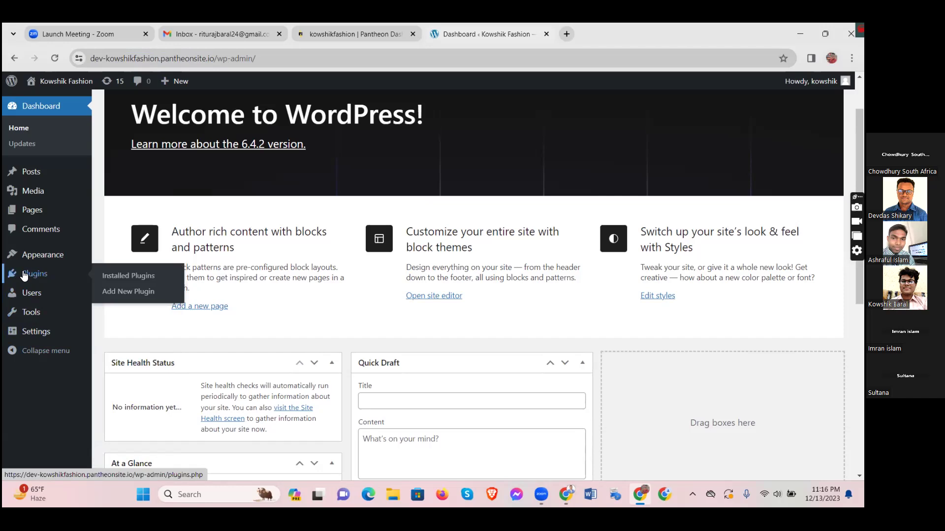
- Search Add New plugins for 'Starter', then install and activate Starter Templates
click(112, 292)
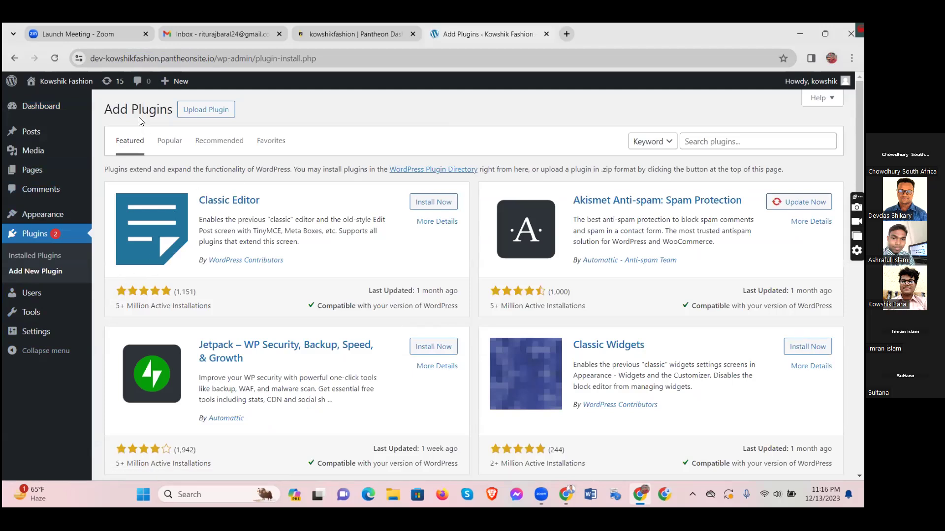
click(712, 137)
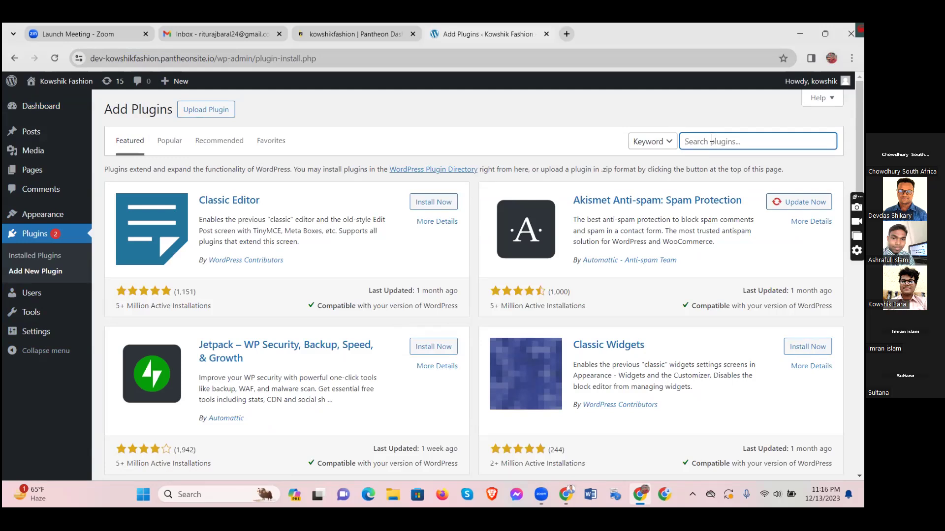
text(Starter)
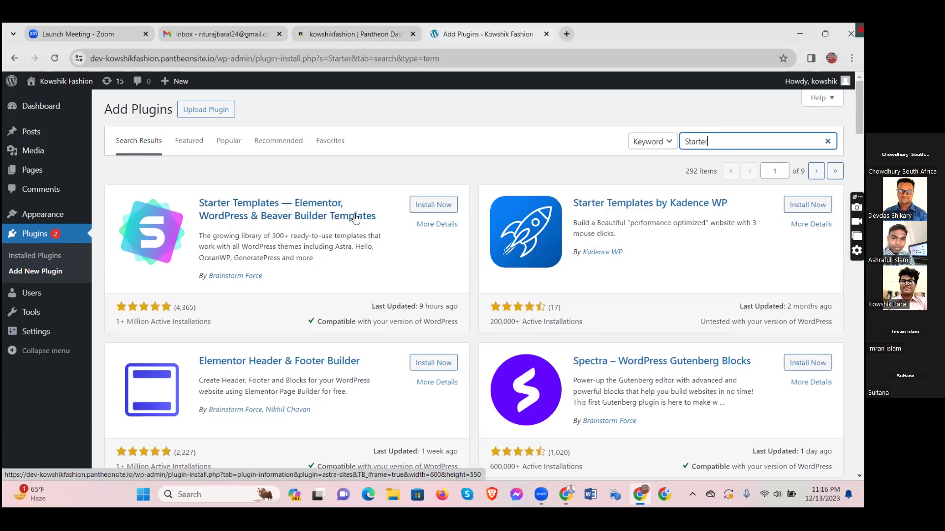
click(424, 207)
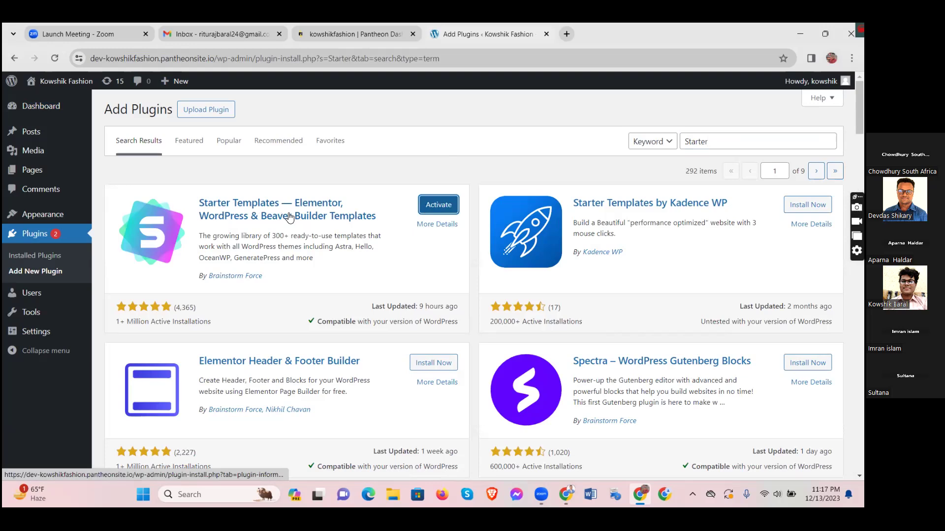
click(443, 206)
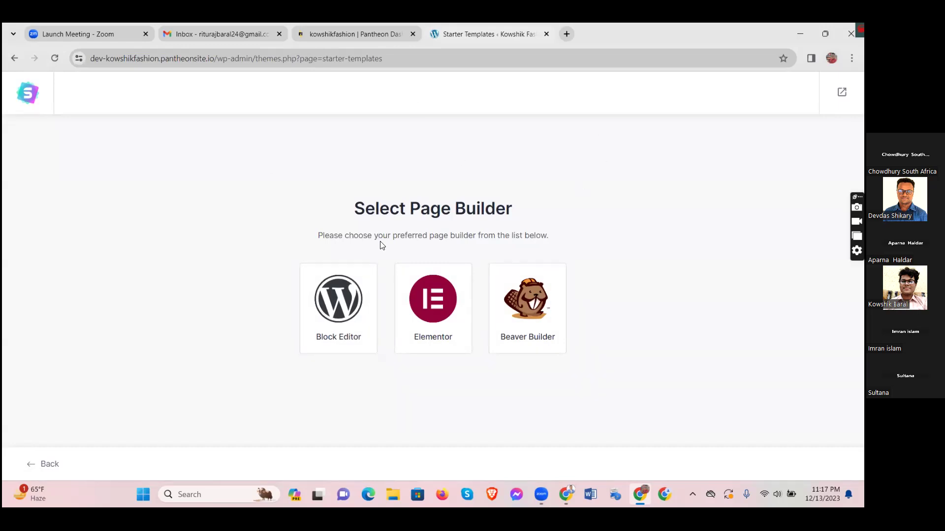
- Pick Elementor as the Starter Templates page builder
drag(354, 209, 535, 217)
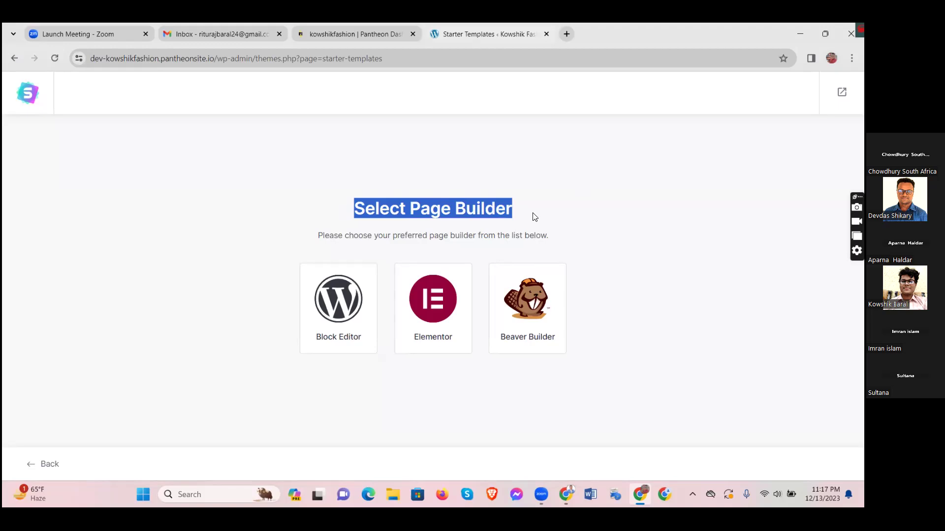
click(431, 299)
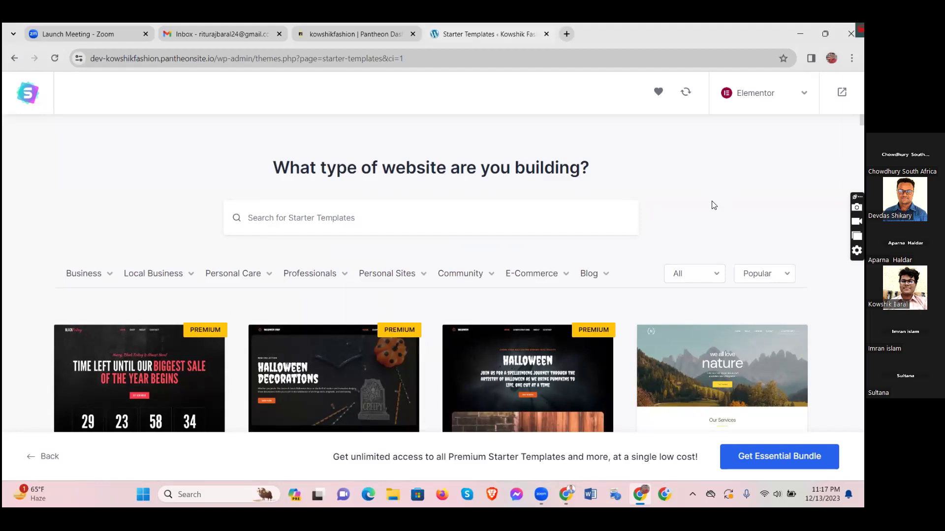
- Scroll down the Elementor template gallery until the Fashion Designer card is visible
scroll(714, 206, down, 4)
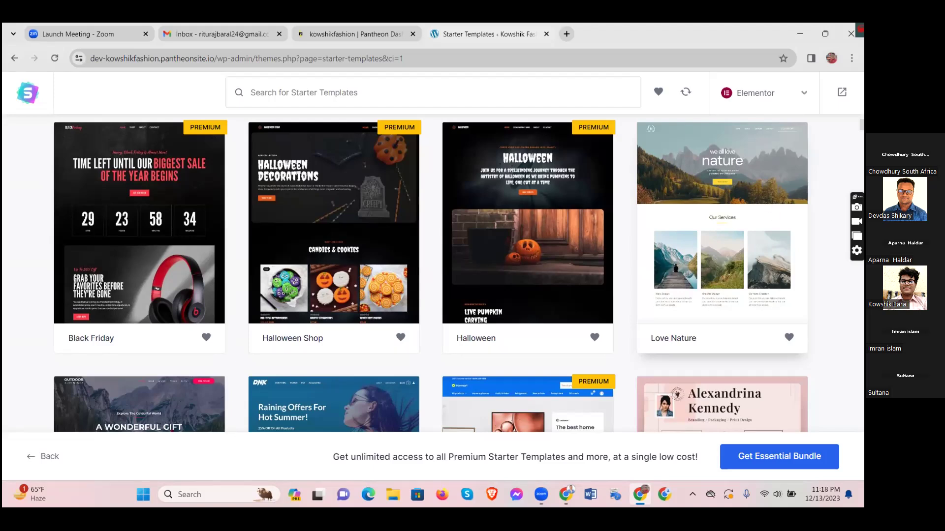
scroll(770, 212, down, 2)
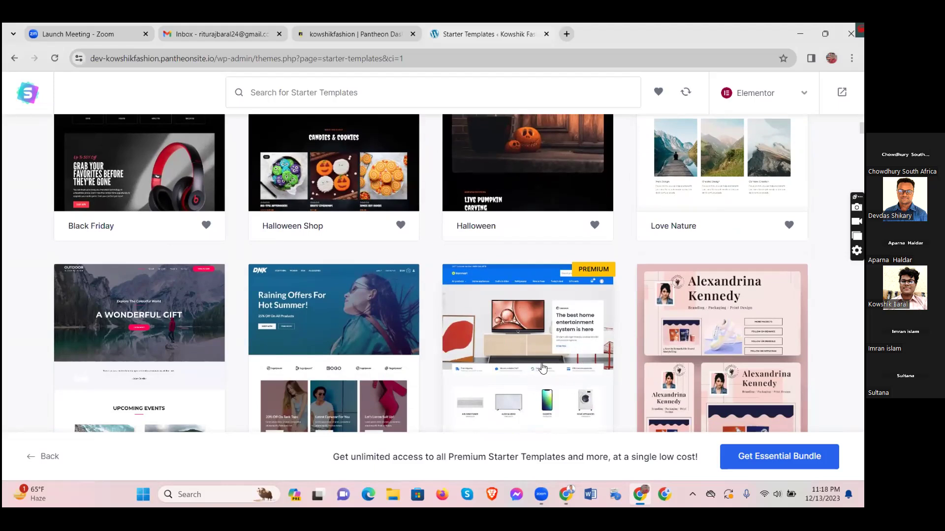
scroll(531, 356, down, 2)
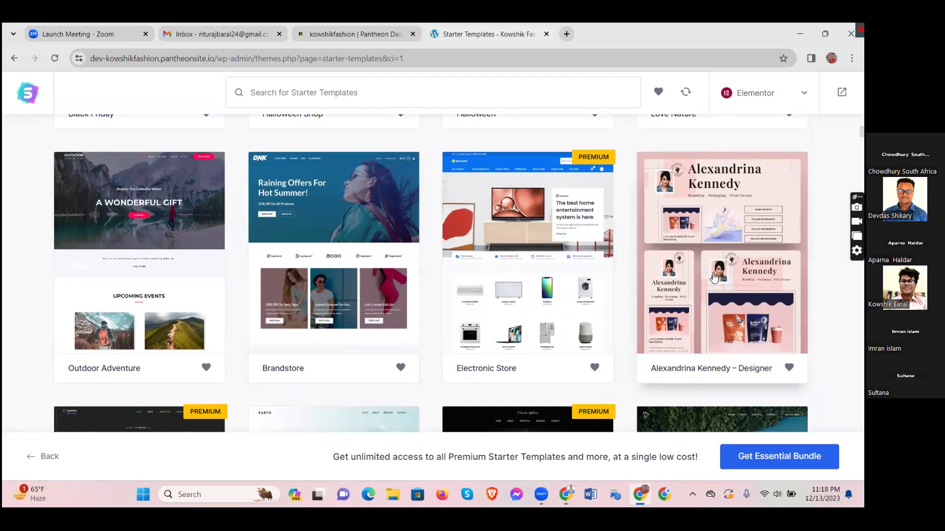
scroll(716, 276, down, 2)
scroll(718, 277, down, 1)
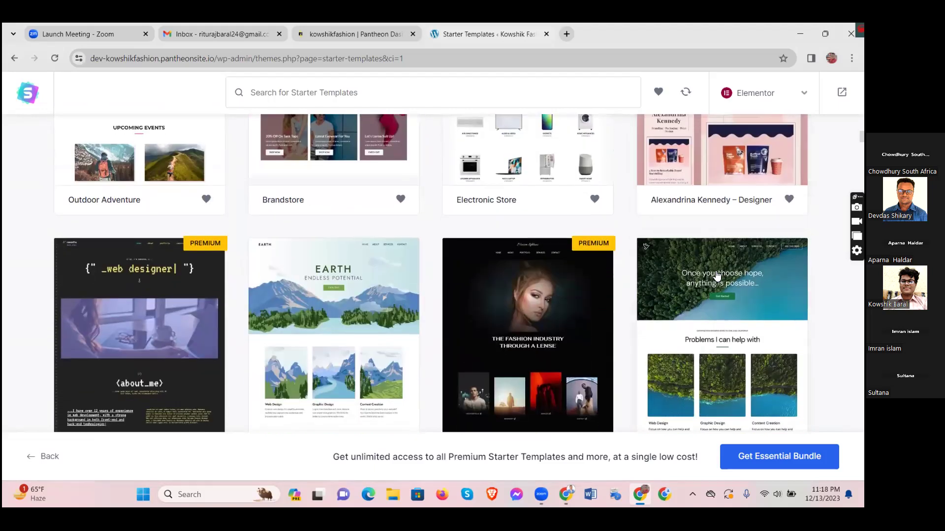
scroll(717, 277, down, 2)
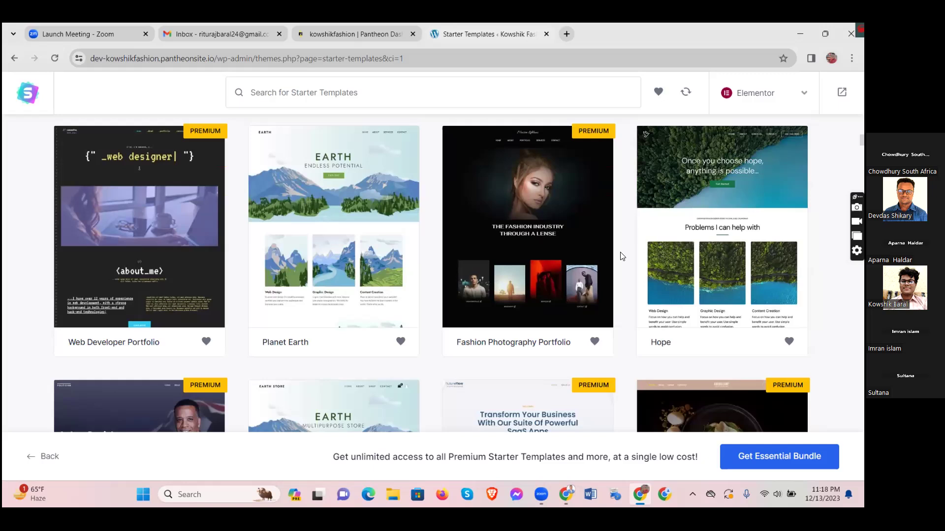
scroll(621, 254, down, 3)
scroll(622, 255, down, 1)
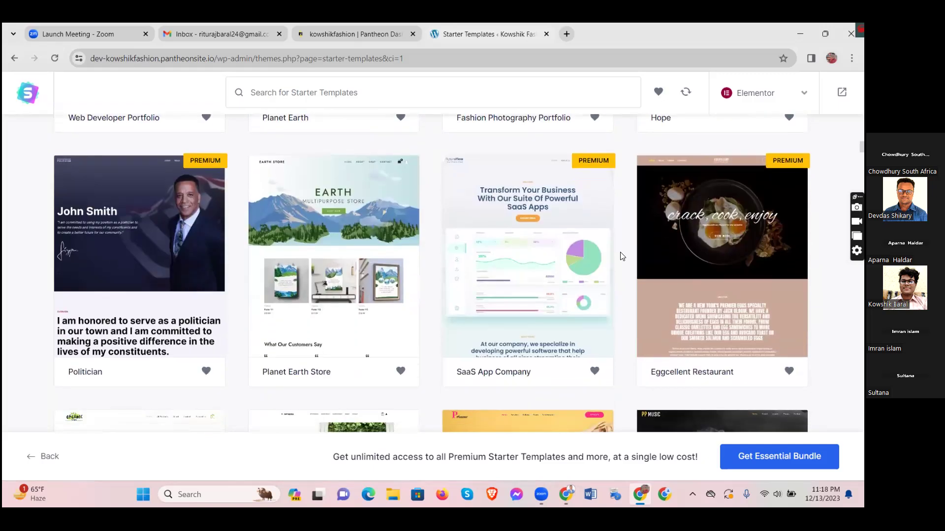
scroll(594, 275, down, 1)
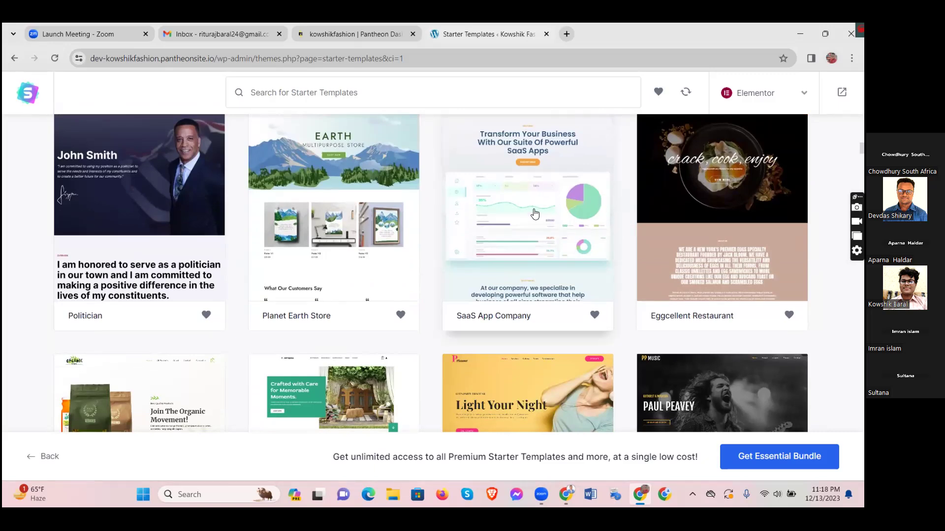
scroll(677, 244, down, 3)
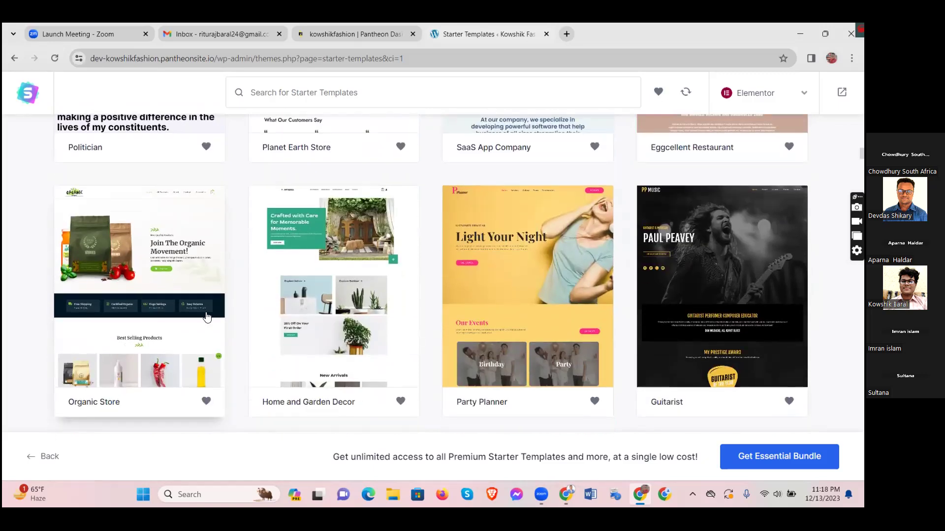
scroll(666, 327, down, 4)
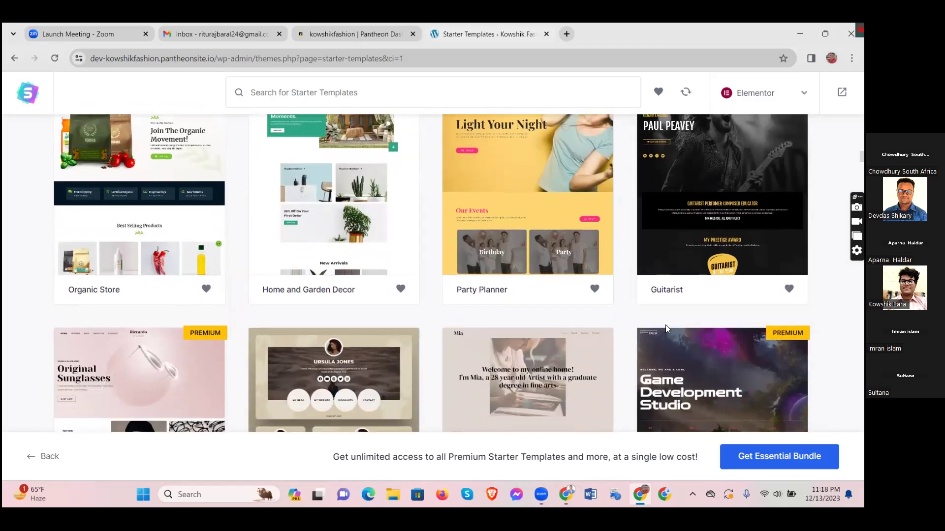
scroll(665, 325, down, 4)
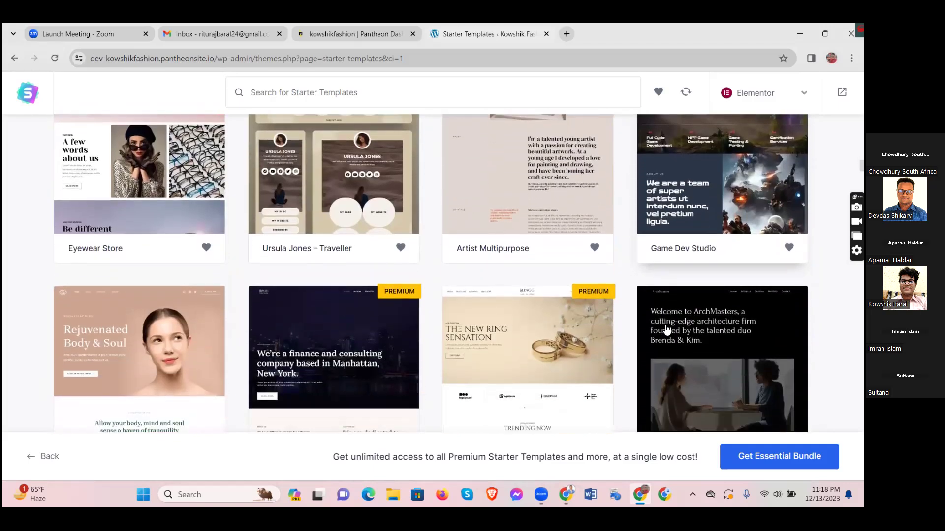
scroll(666, 329, down, 2)
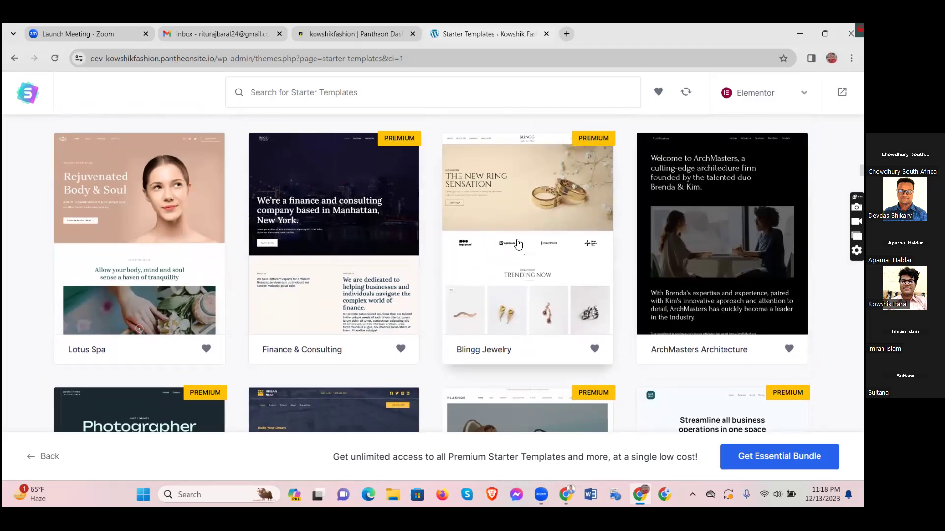
scroll(517, 246, down, 2)
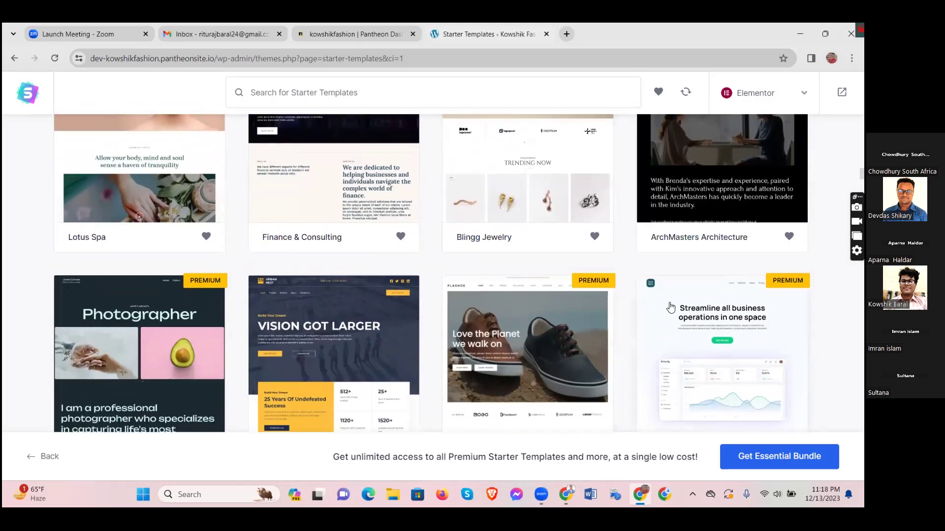
scroll(665, 313, down, 4)
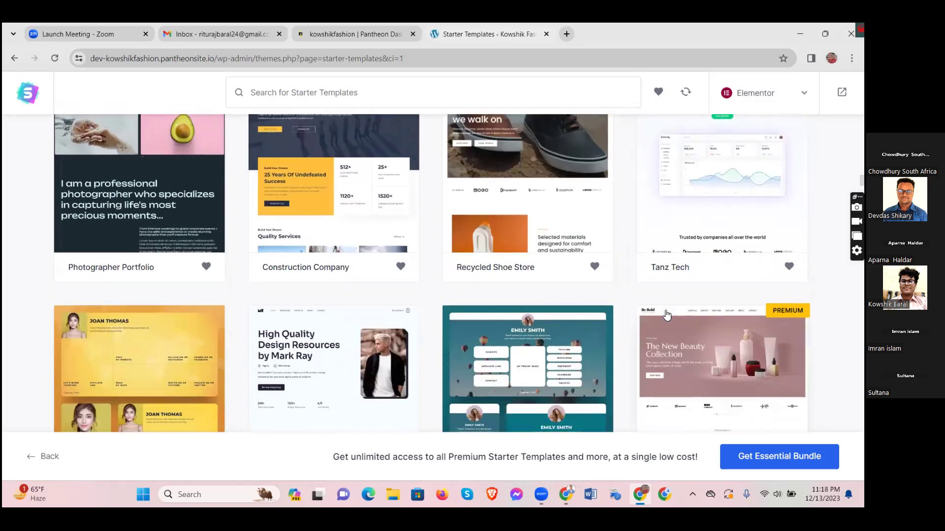
scroll(666, 315, down, 2)
scroll(667, 315, down, 3)
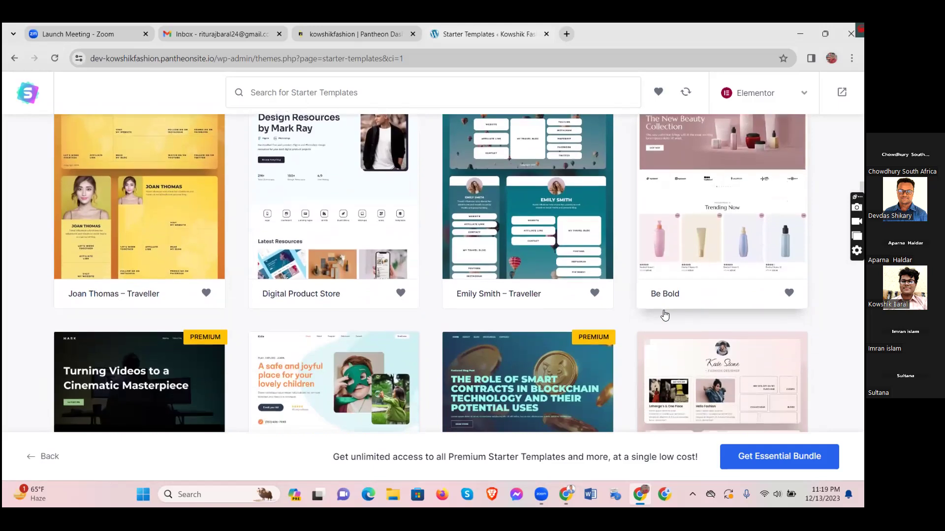
scroll(665, 315, down, 2)
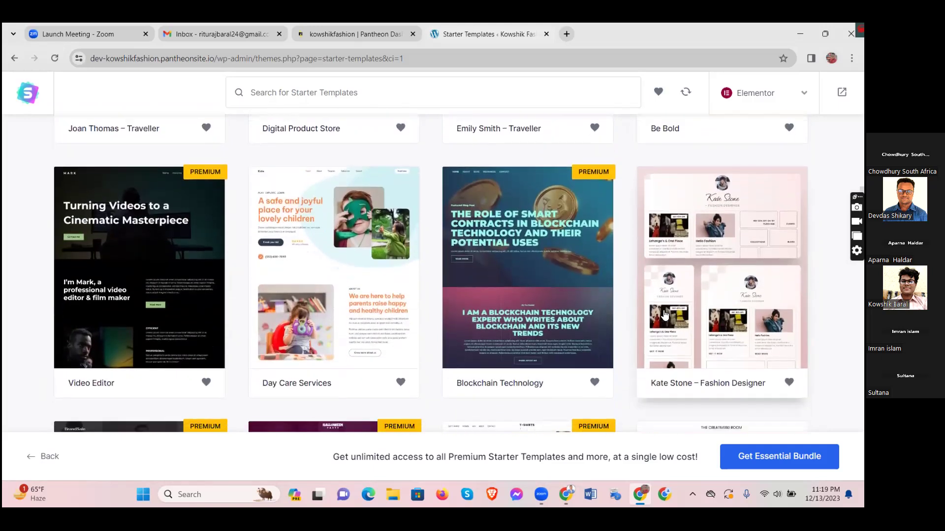
scroll(666, 313, down, 1)
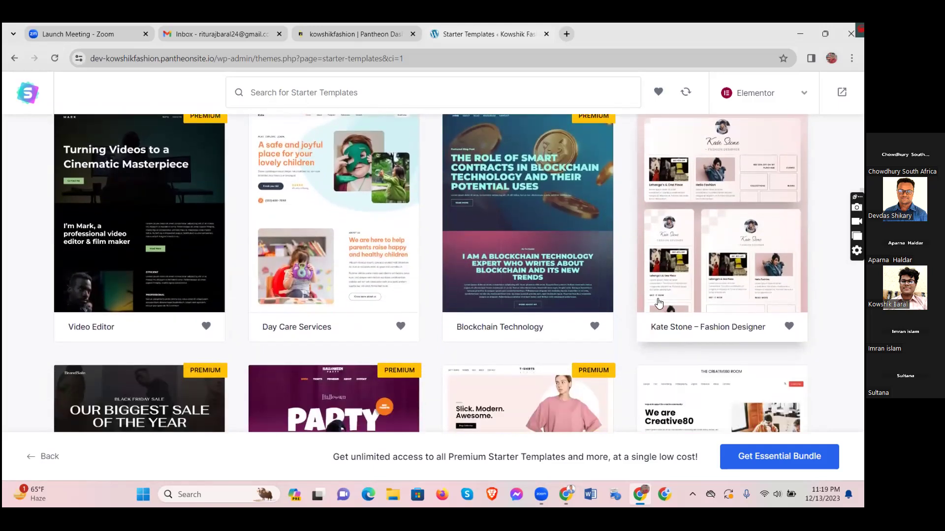
scroll(662, 290, down, 4)
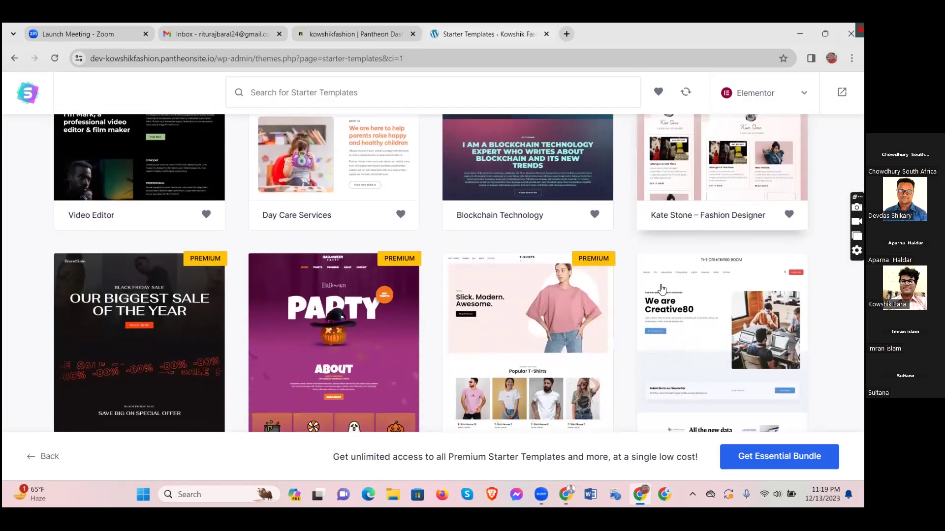
scroll(661, 289, down, 4)
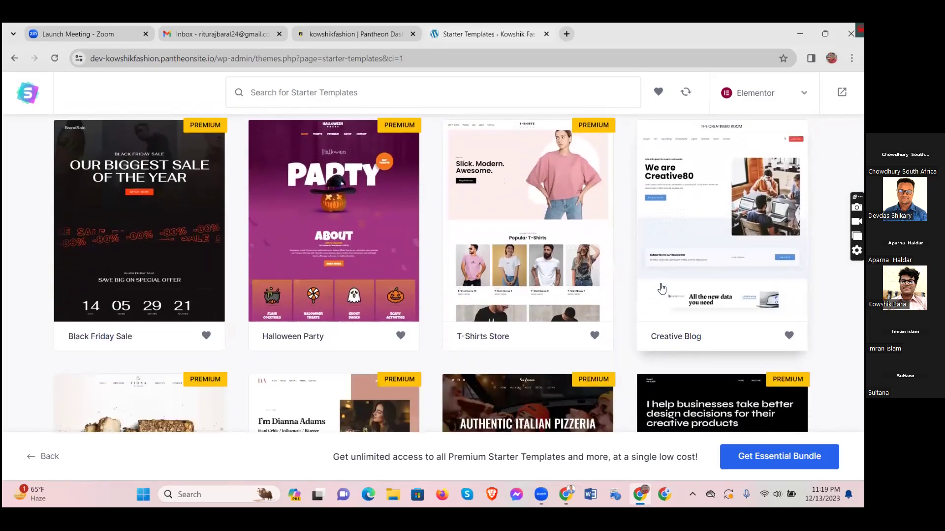
scroll(662, 289, down, 5)
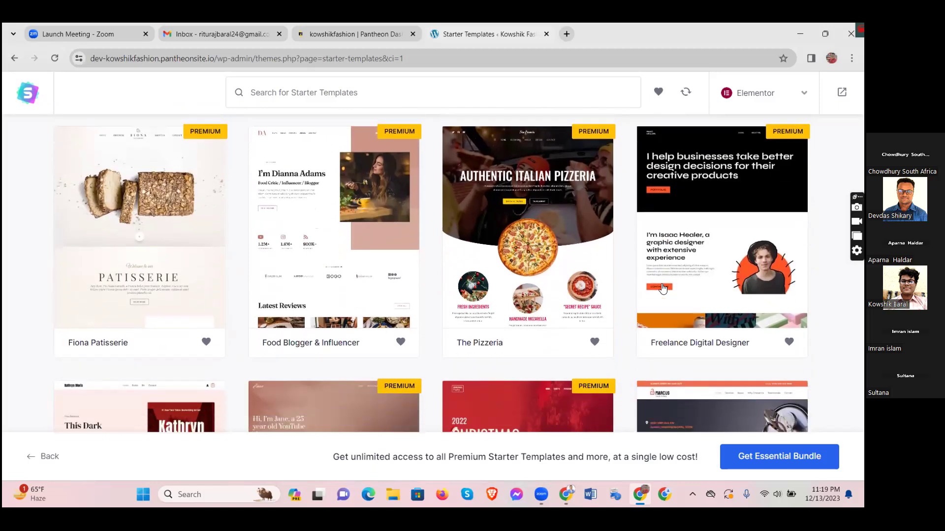
scroll(662, 289, down, 4)
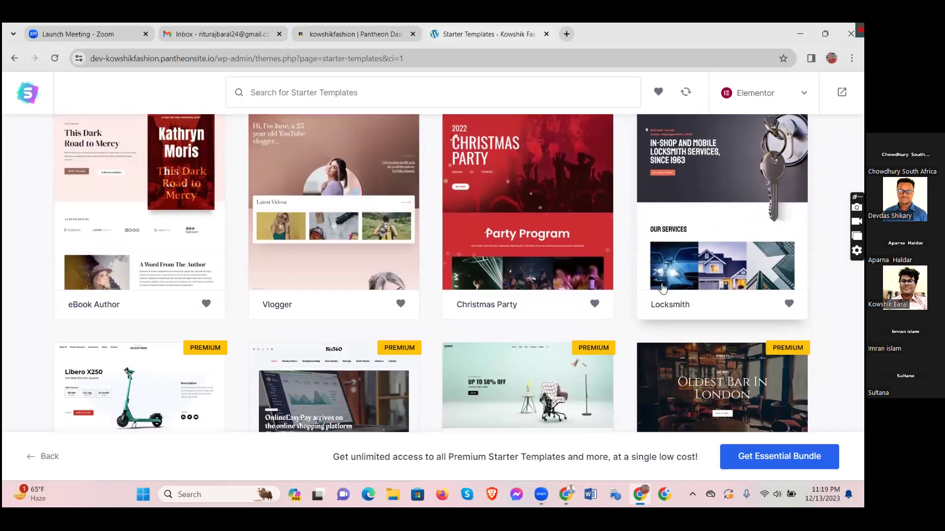
scroll(663, 289, down, 4)
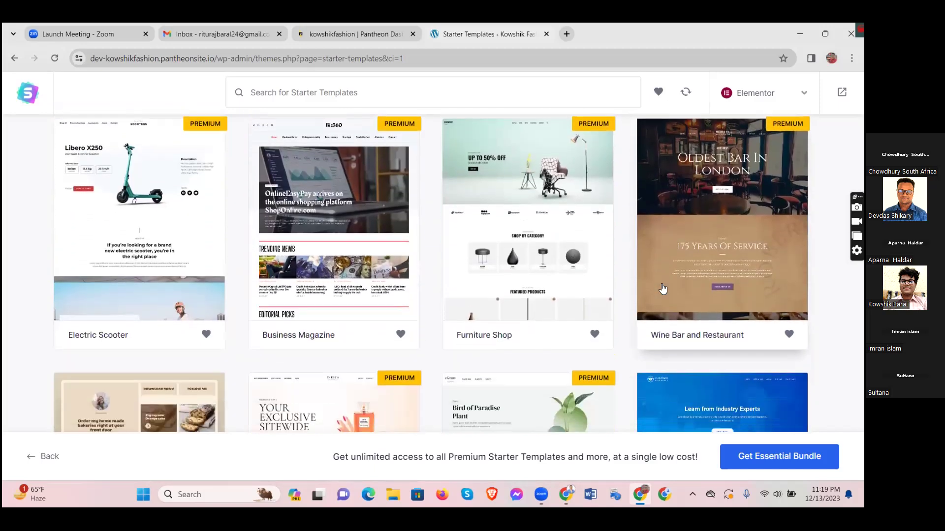
scroll(663, 289, down, 4)
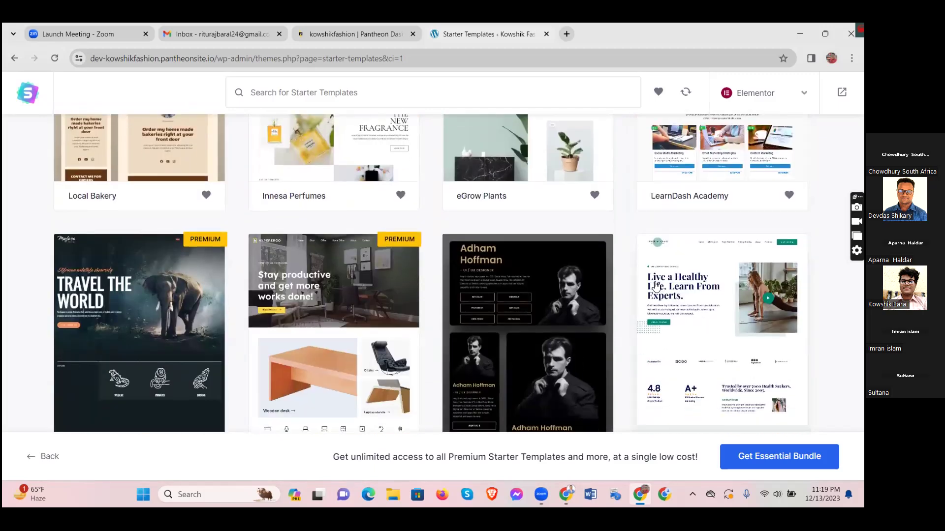
scroll(656, 286, down, 6)
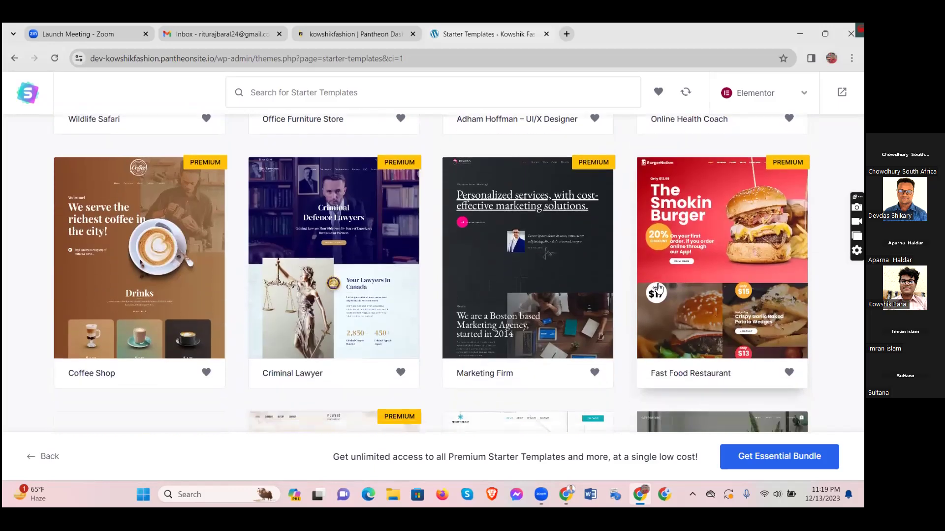
scroll(722, 187, down, 1)
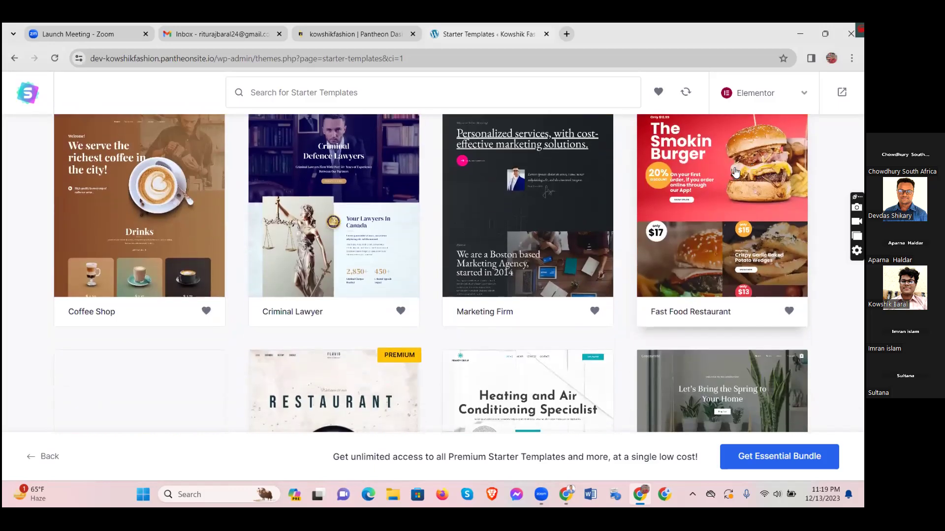
scroll(587, 219, down, 2)
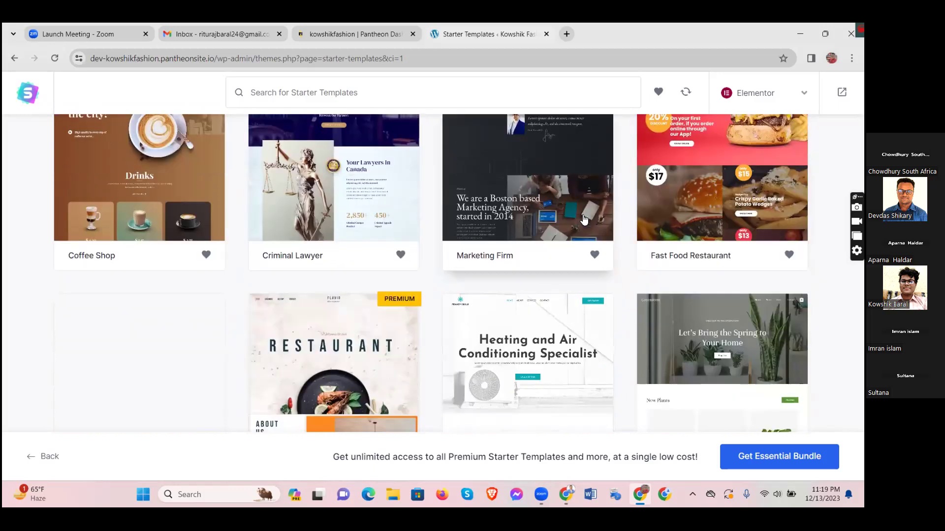
scroll(584, 219, down, 1)
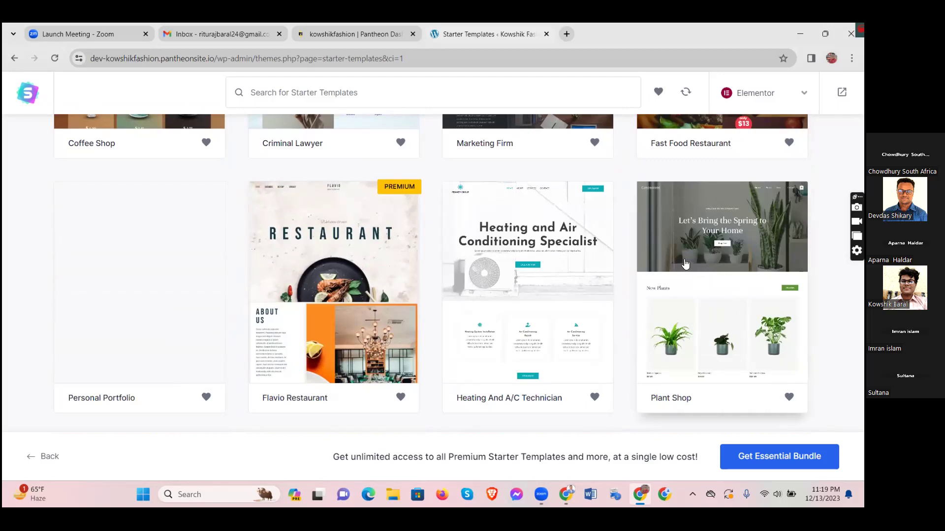
scroll(685, 265, down, 2)
scroll(684, 258, down, 2)
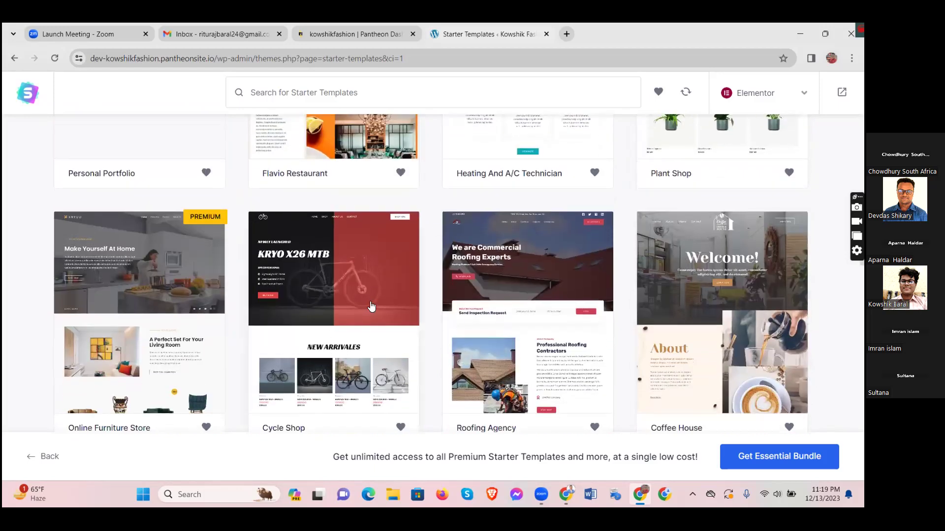
scroll(538, 283, down, 6)
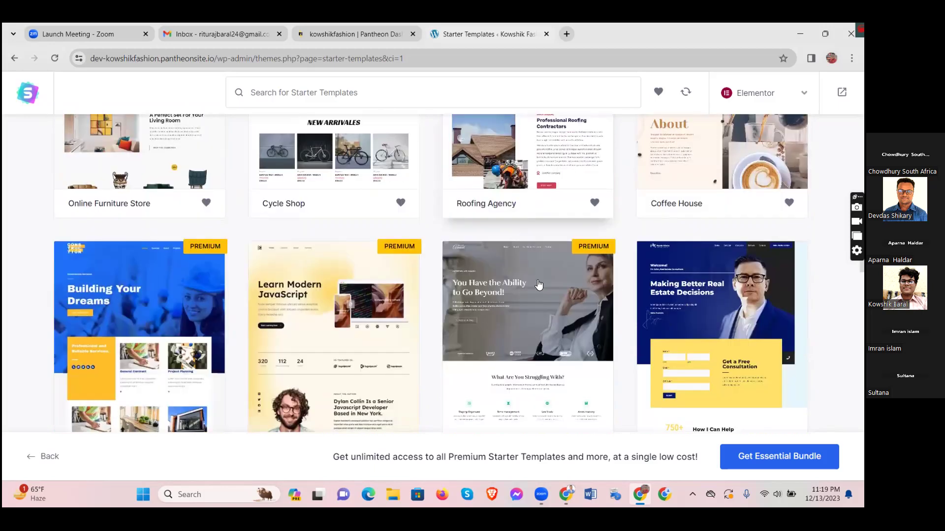
scroll(539, 285, down, 3)
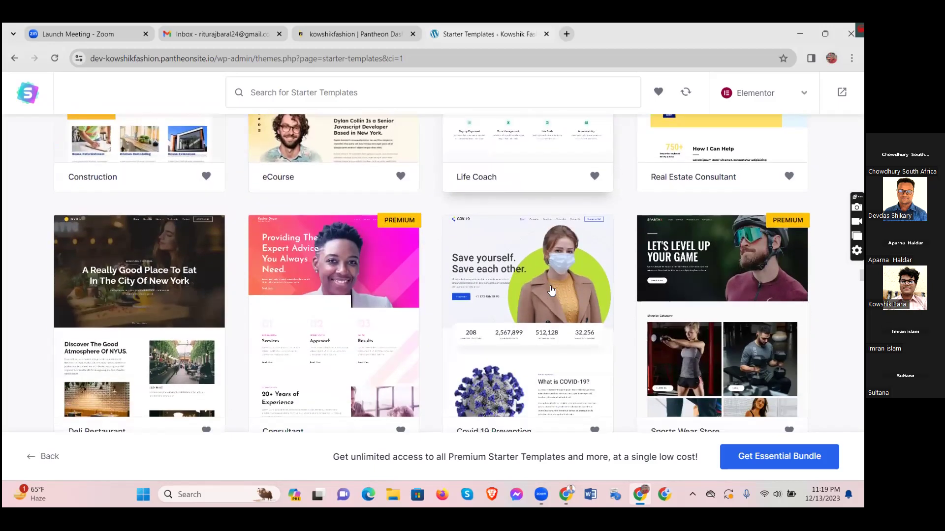
scroll(402, 333, down, 1)
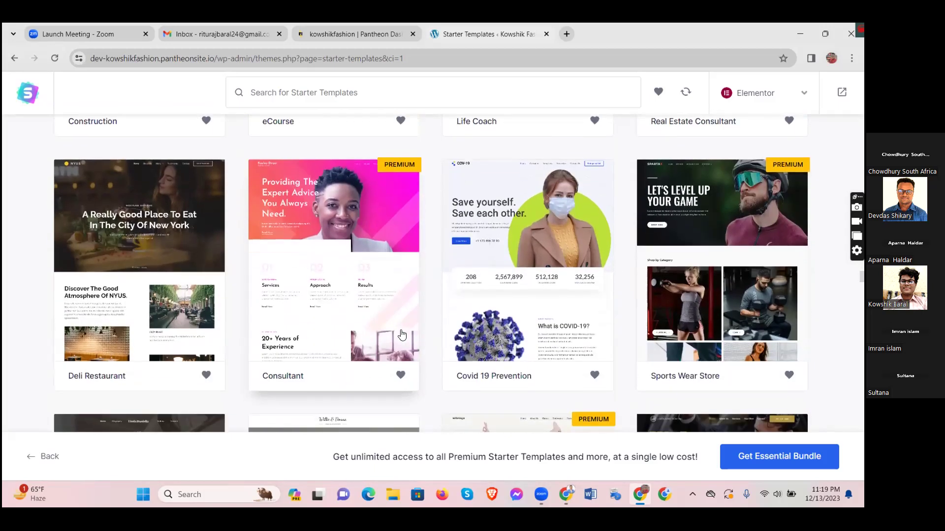
scroll(407, 329, down, 1)
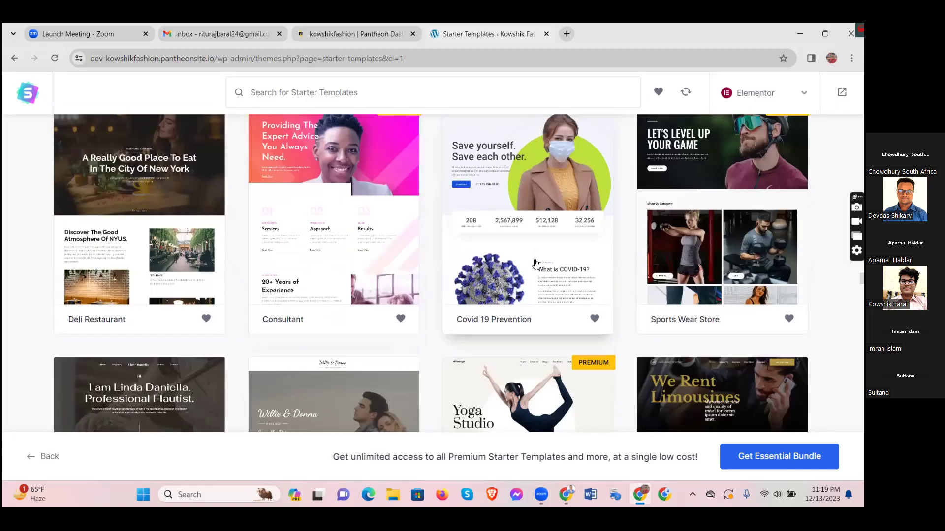
scroll(536, 264, down, 1)
scroll(536, 264, down, 1)
scroll(536, 264, down, 1)
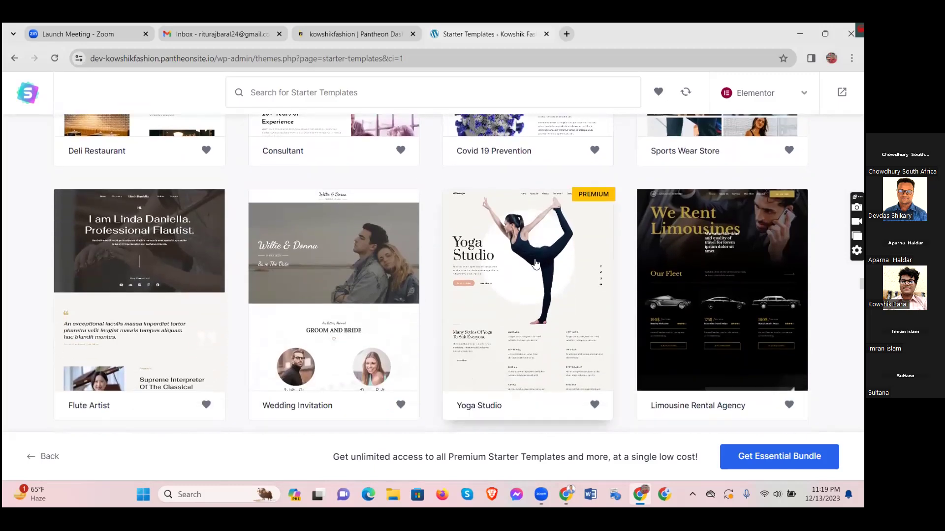
scroll(536, 264, down, 6)
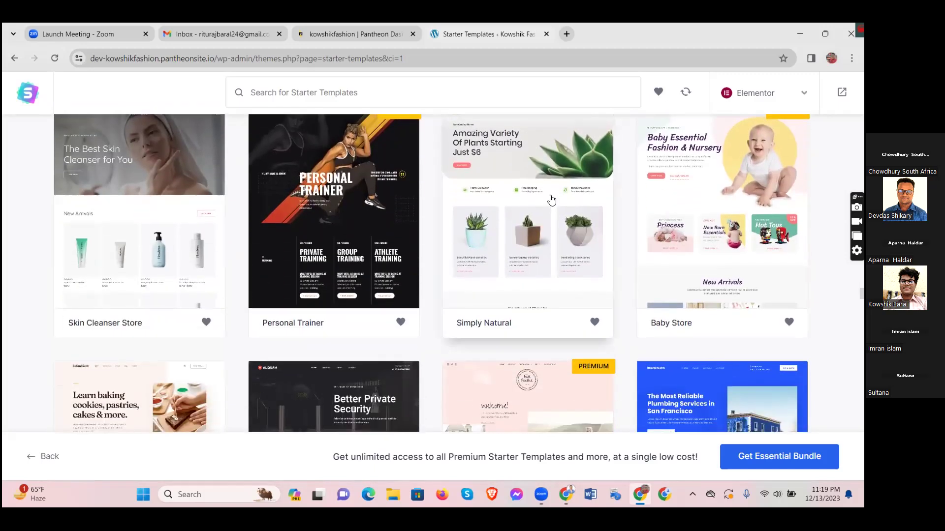
scroll(615, 223, down, 2)
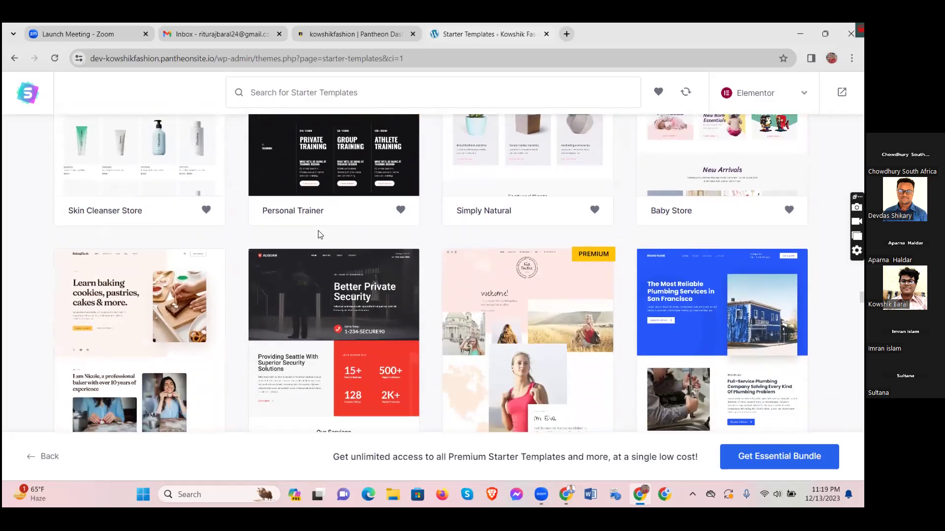
scroll(318, 234, down, 2)
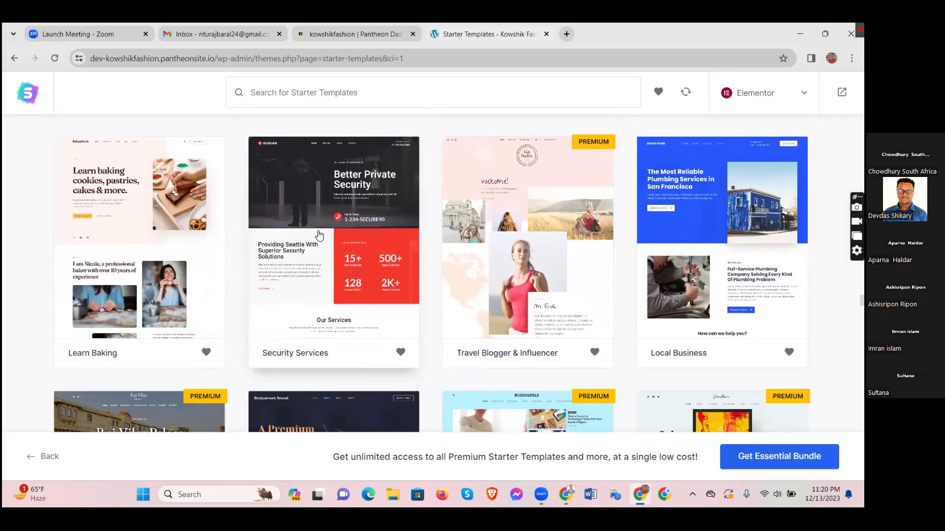
scroll(318, 235, down, 2)
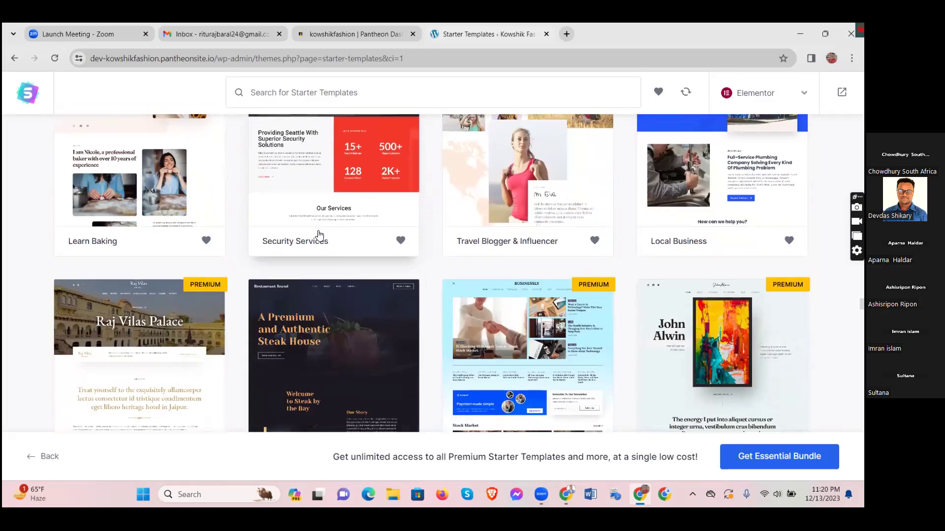
scroll(319, 235, down, 1)
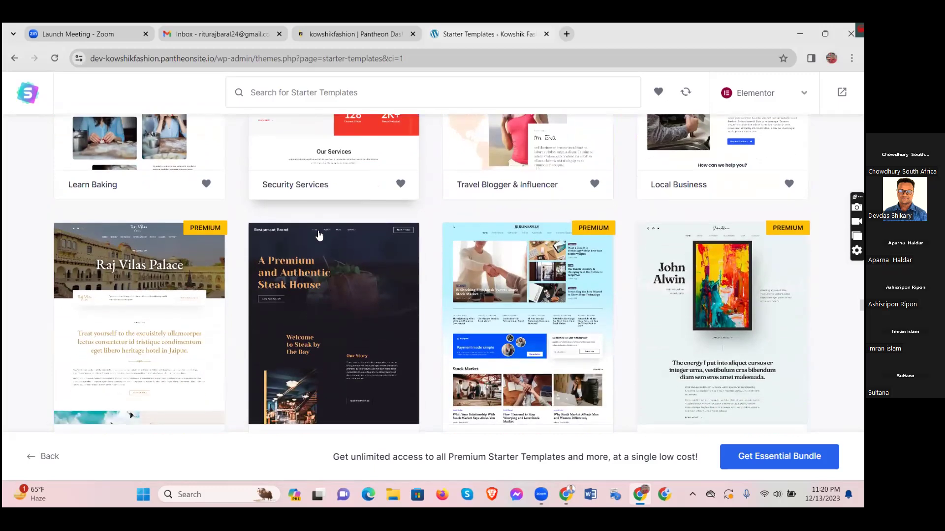
scroll(319, 234, down, 2)
scroll(319, 235, down, 4)
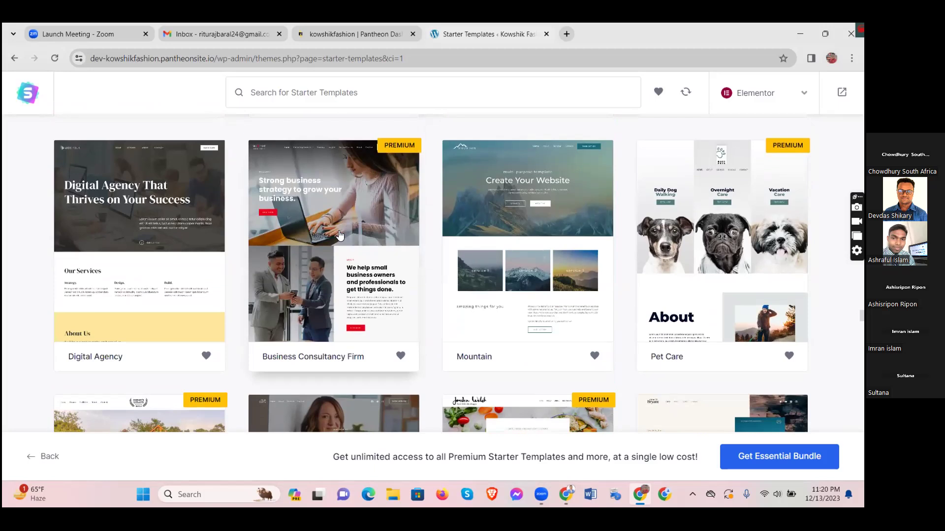
scroll(340, 234, down, 6)
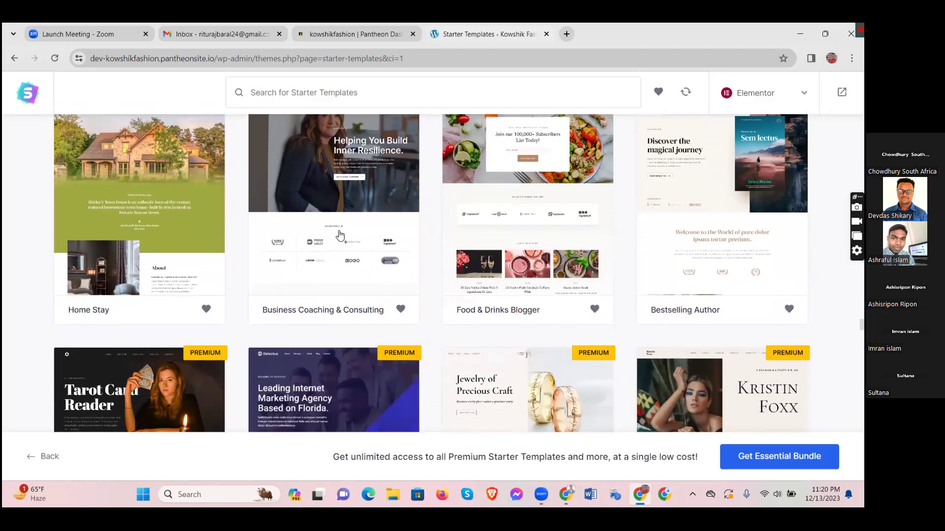
scroll(340, 235, down, 5)
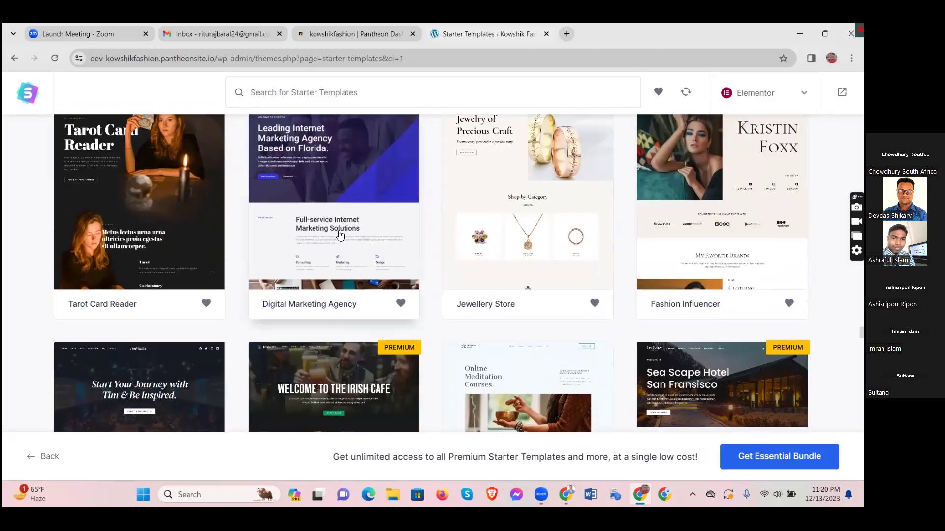
scroll(340, 234, down, 2)
scroll(339, 235, down, 2)
scroll(340, 235, down, 1)
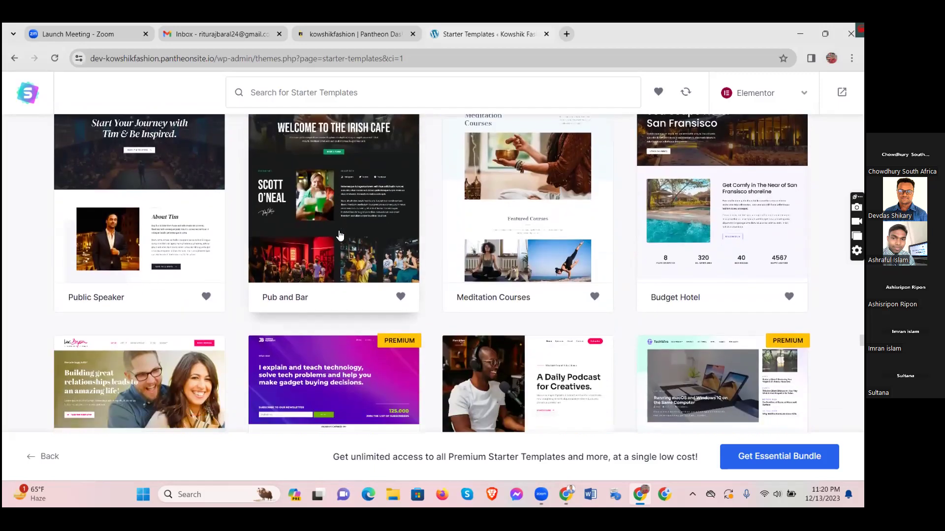
scroll(339, 235, down, 2)
scroll(339, 235, down, 2)
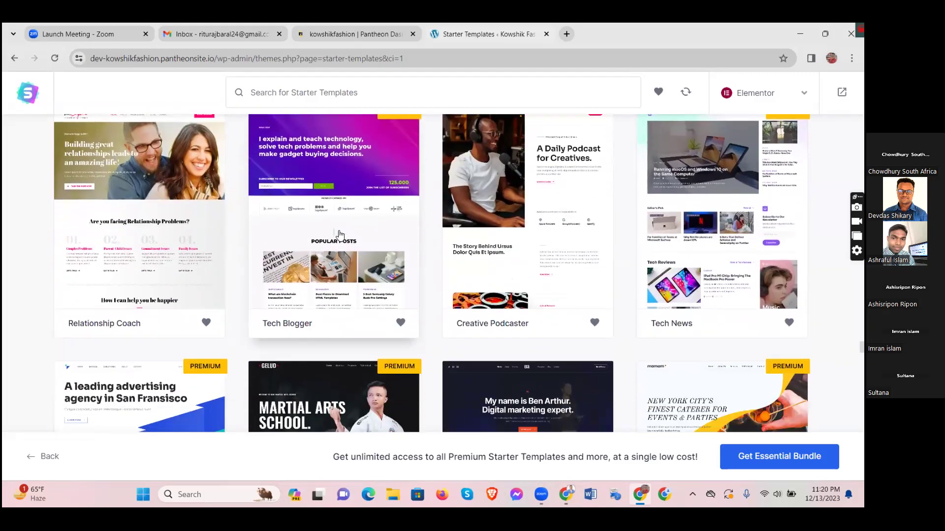
scroll(339, 234, down, 1)
scroll(340, 234, down, 6)
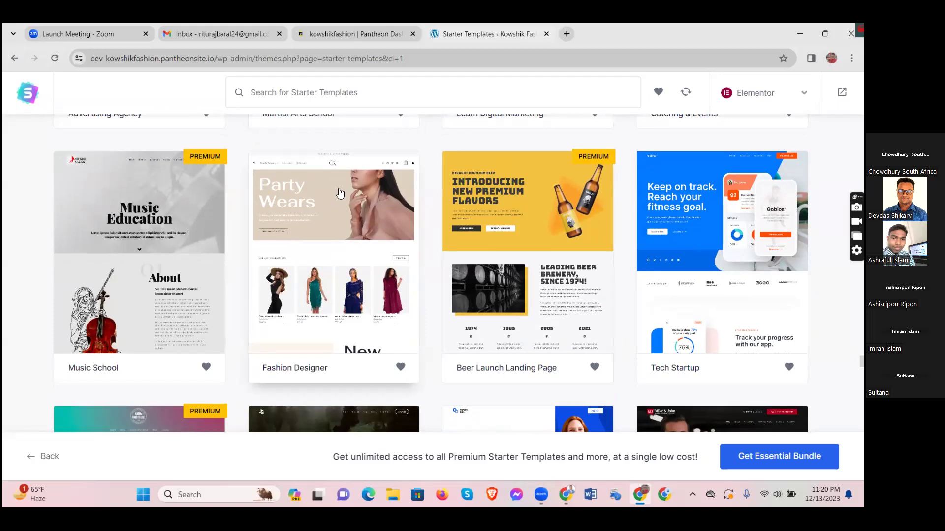
scroll(339, 193, up, 1)
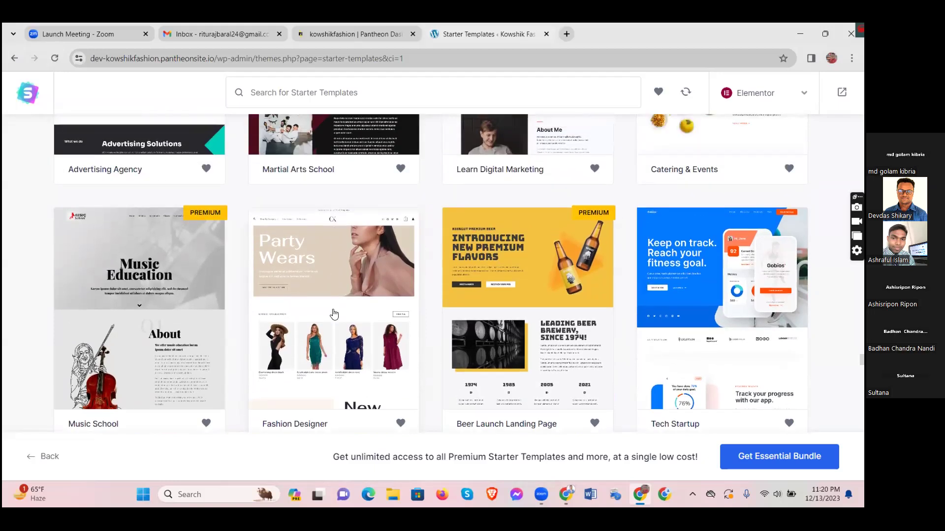
scroll(334, 314, down, 1)
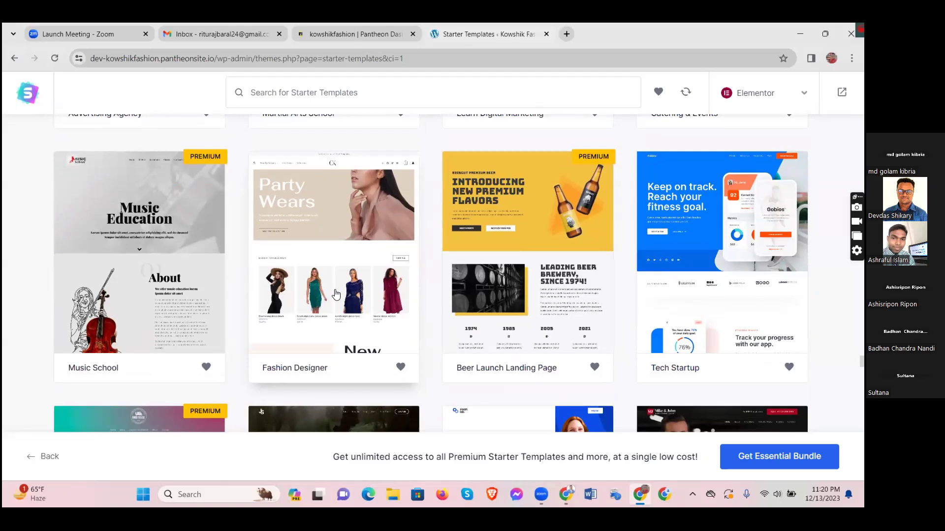
- Choose the Fashion Designer template and scroll through its Party Wears homepage preview
click(333, 265)
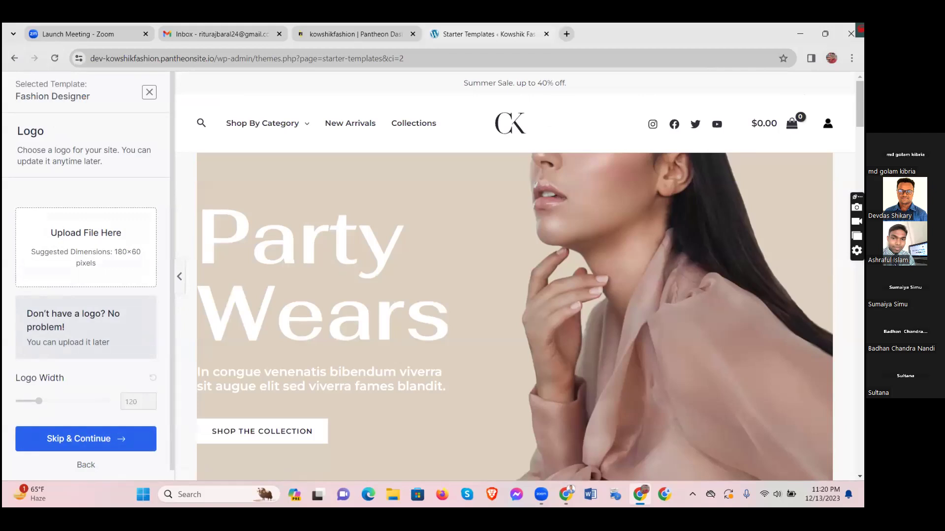
drag(859, 104, 859, 126)
scroll(514, 275, down, 4)
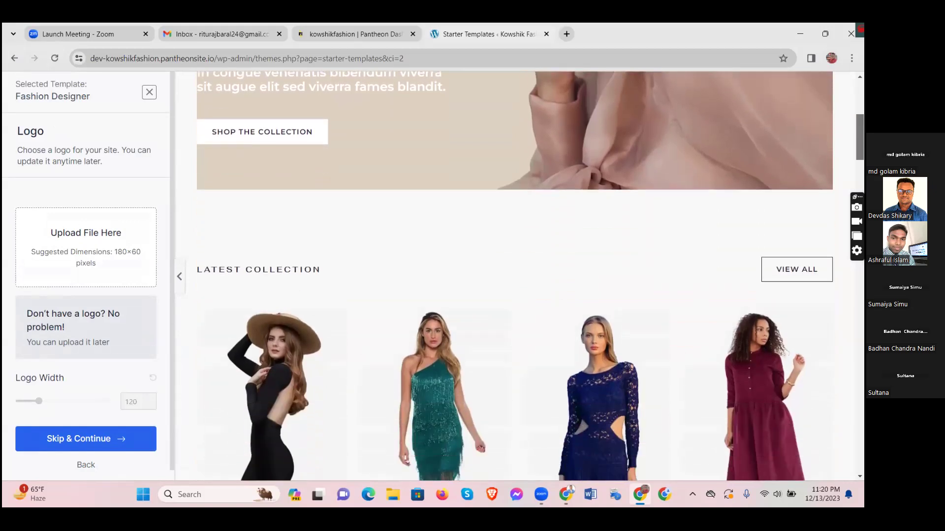
scroll(523, 275, down, 2)
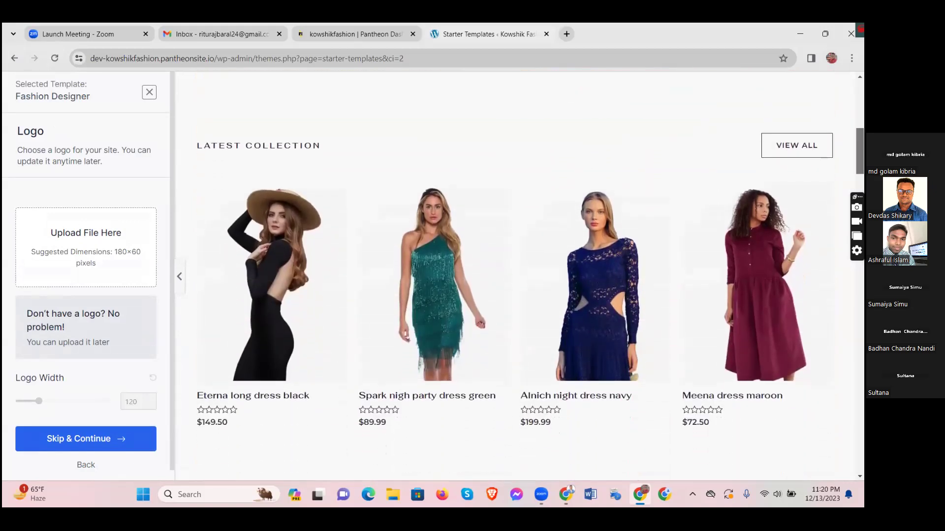
scroll(517, 276, down, 3)
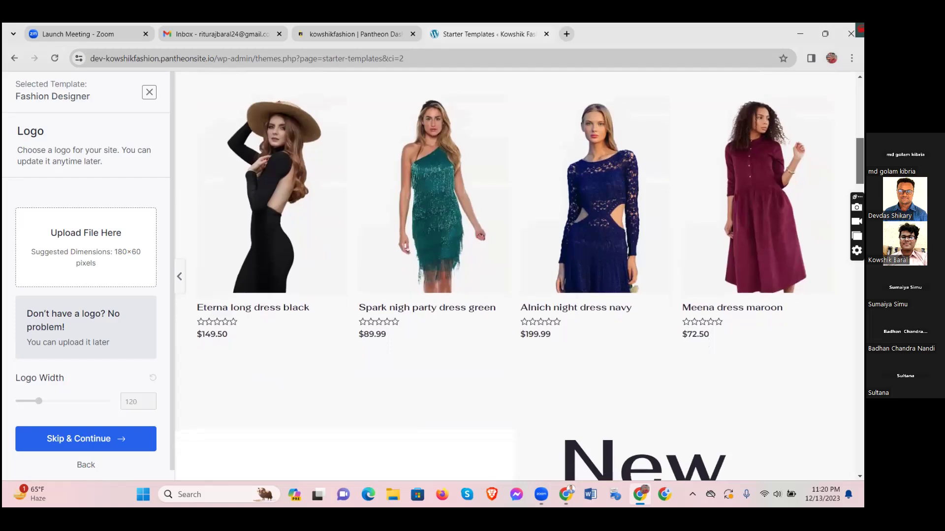
scroll(517, 275, down, 4)
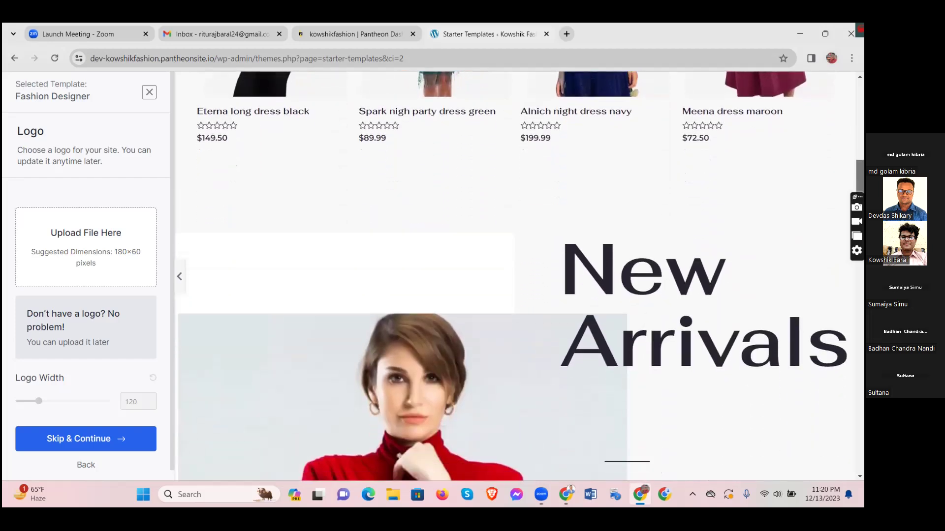
scroll(517, 275, down, 6)
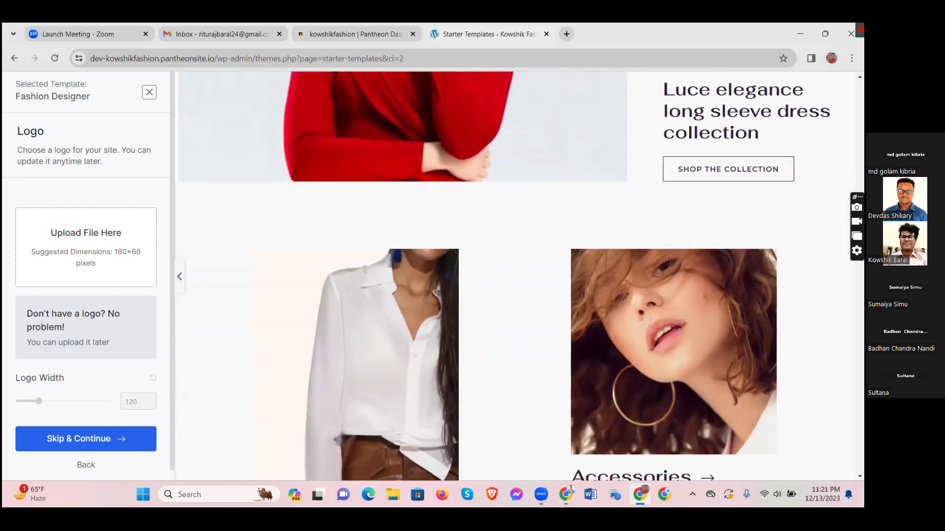
scroll(516, 275, down, 6)
scroll(516, 275, down, 8)
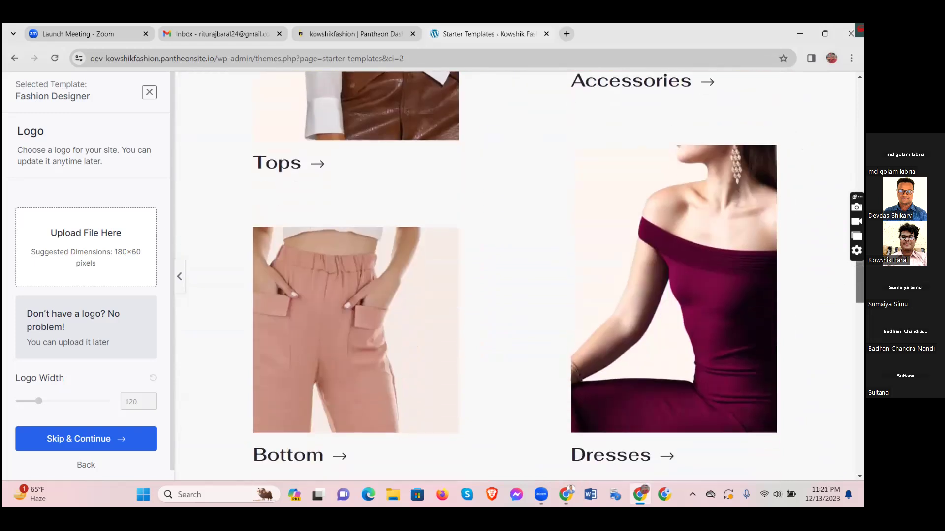
scroll(517, 276, down, 2)
scroll(517, 276, up, 15)
scroll(517, 275, up, 6)
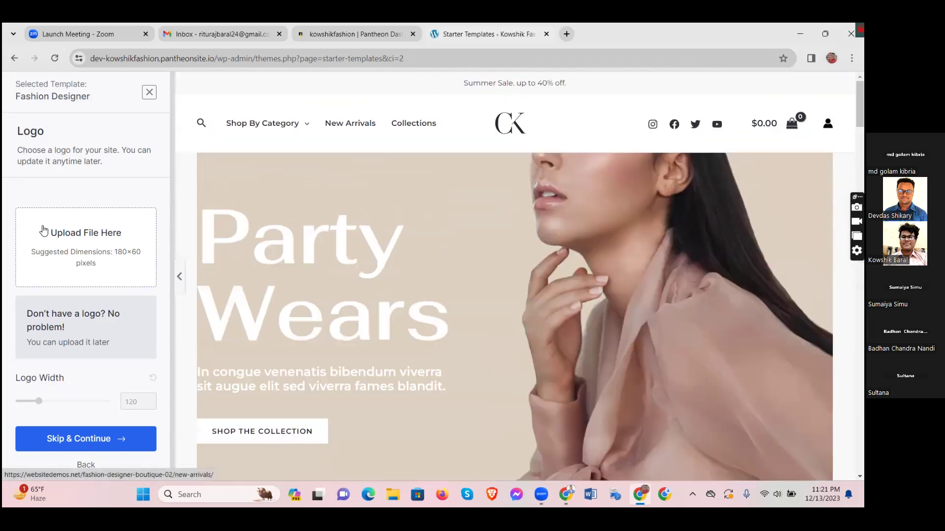
- Search Google for 'fashion logo' in a new tab and show image results
click(567, 33)
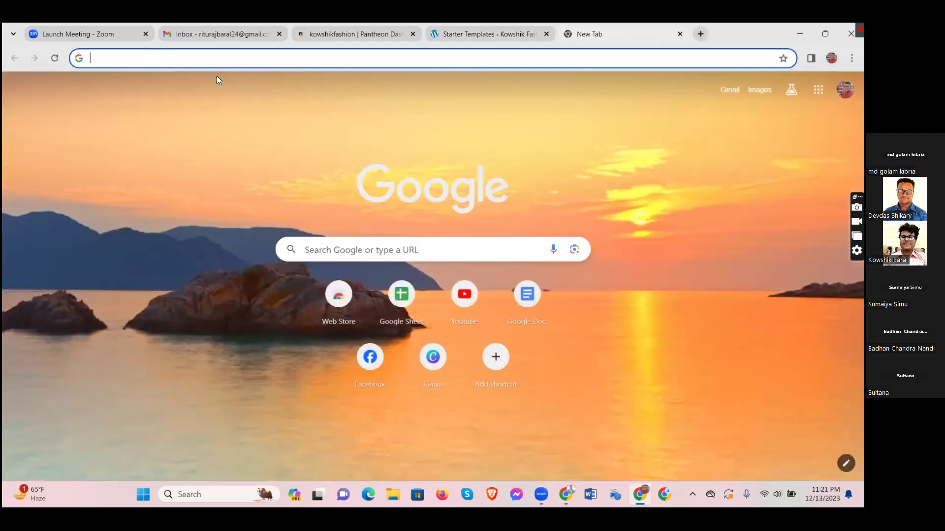
text(fashion)
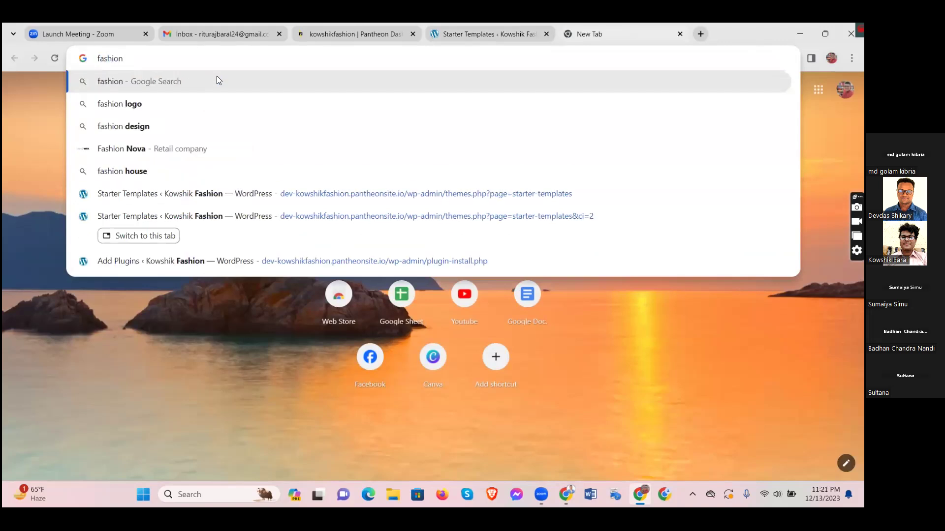
click(144, 106)
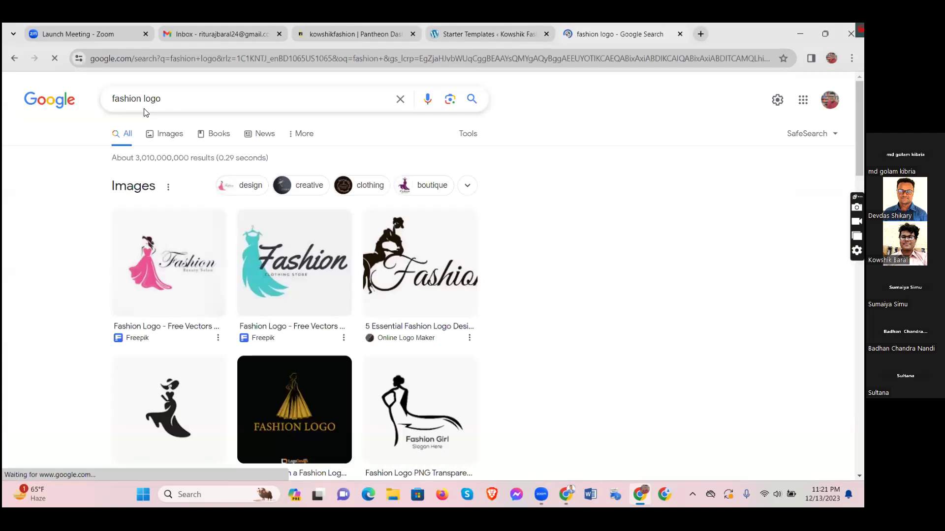
click(167, 135)
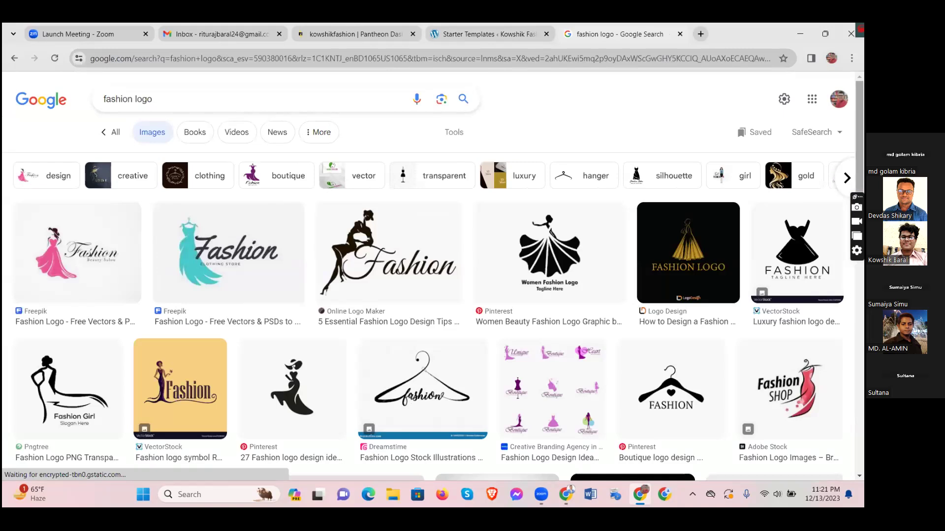
- Open the magenta dress Fashion logo preview and choose Save image as
scroll(708, 215, down, 2)
scroll(433, 276, down, 4)
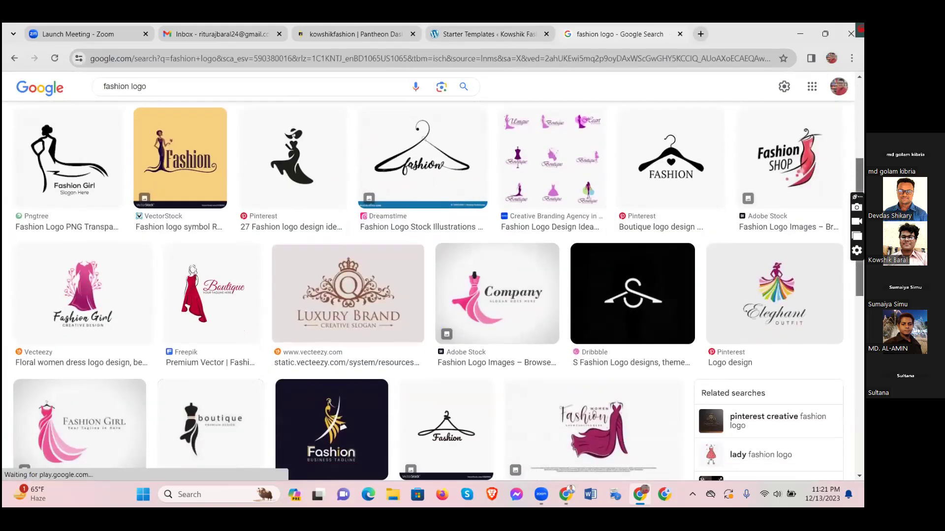
scroll(433, 290, down, 1)
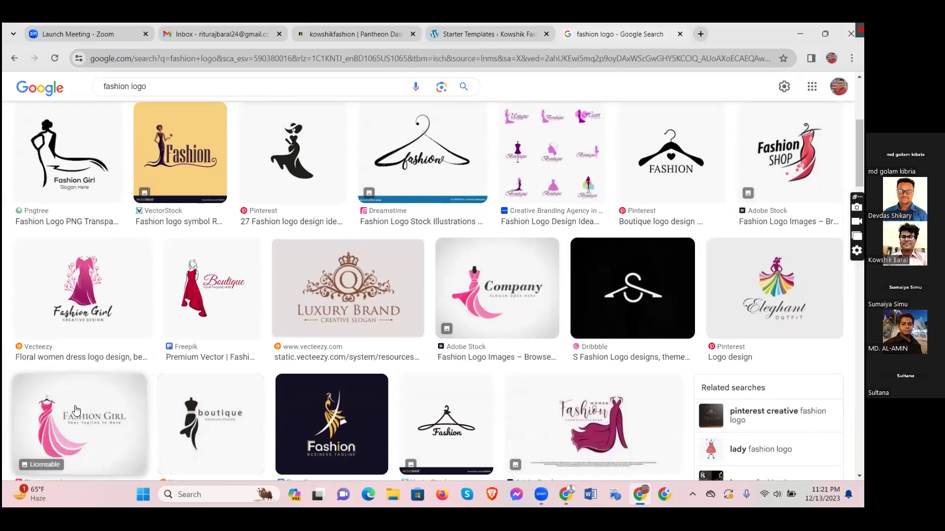
click(623, 410)
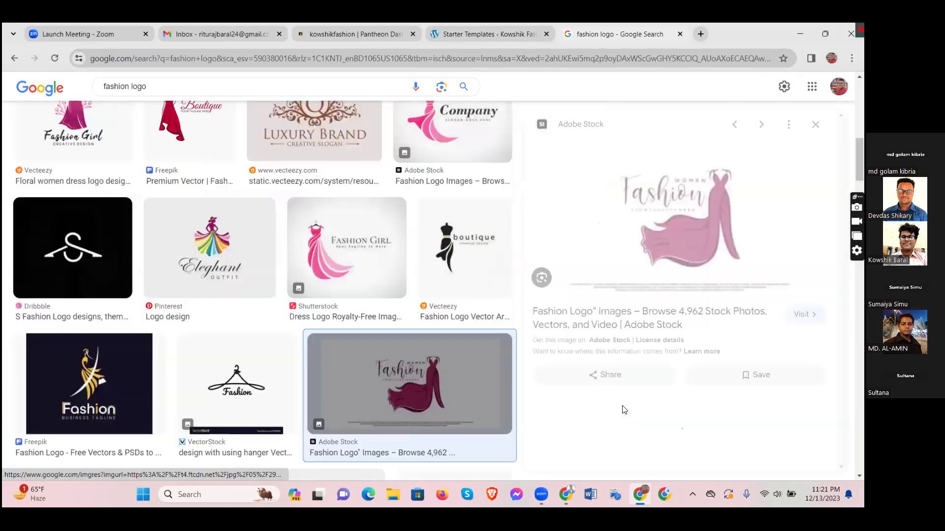
right_click(656, 202)
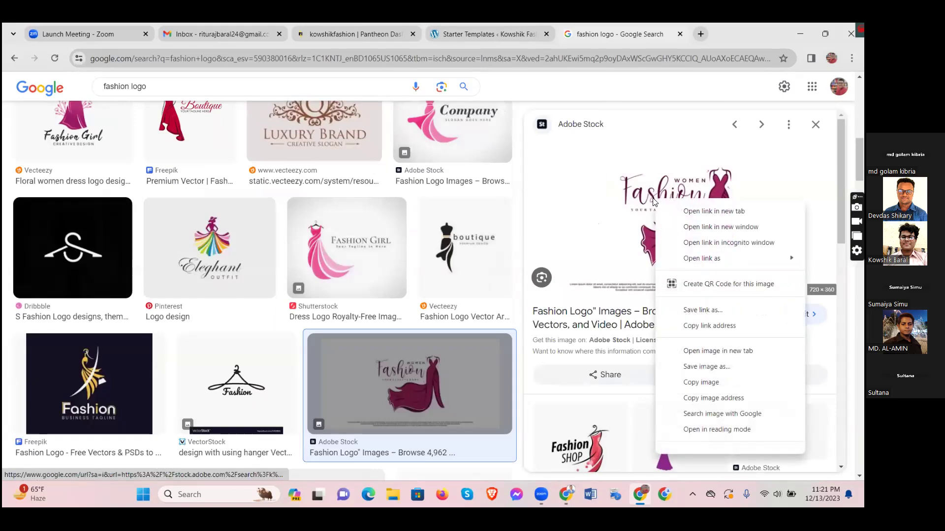
click(704, 367)
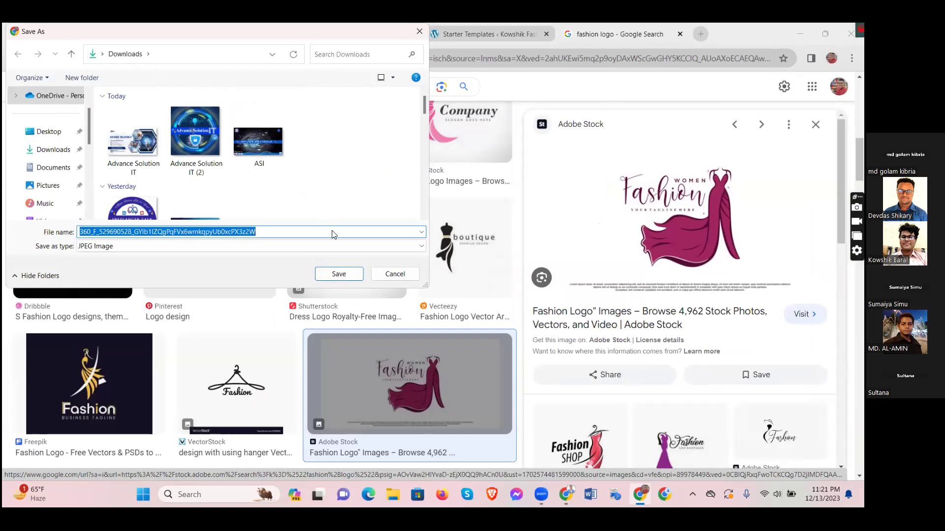
- Save the dress logo JPEG to Downloads and begin uploading it at the template's Logo step
click(339, 274)
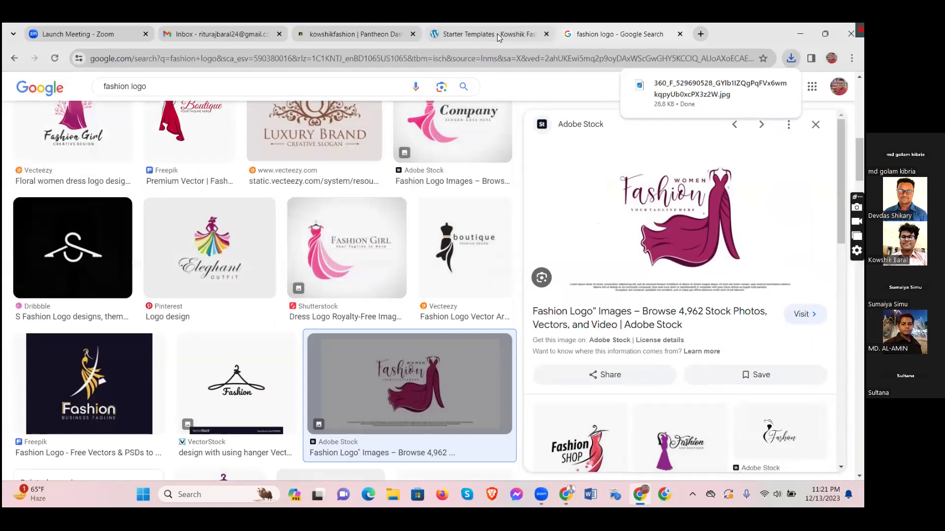
click(497, 33)
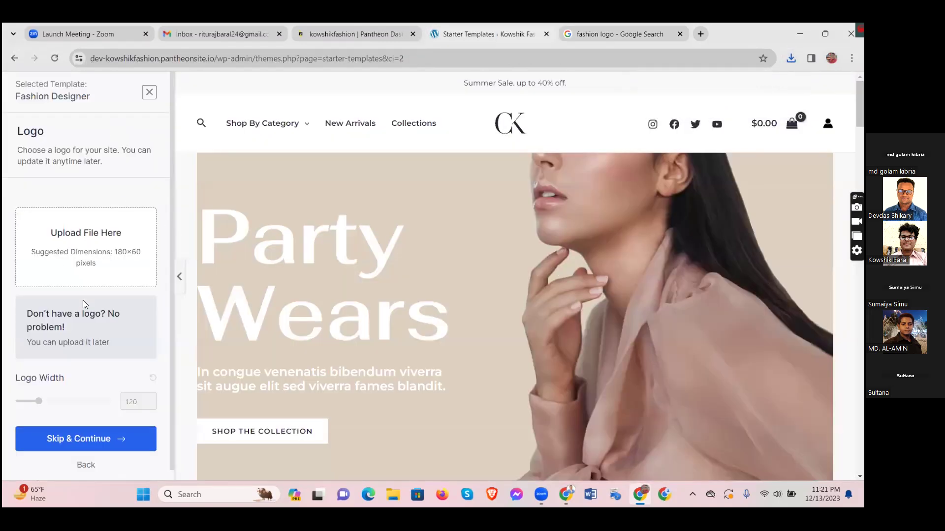
click(78, 253)
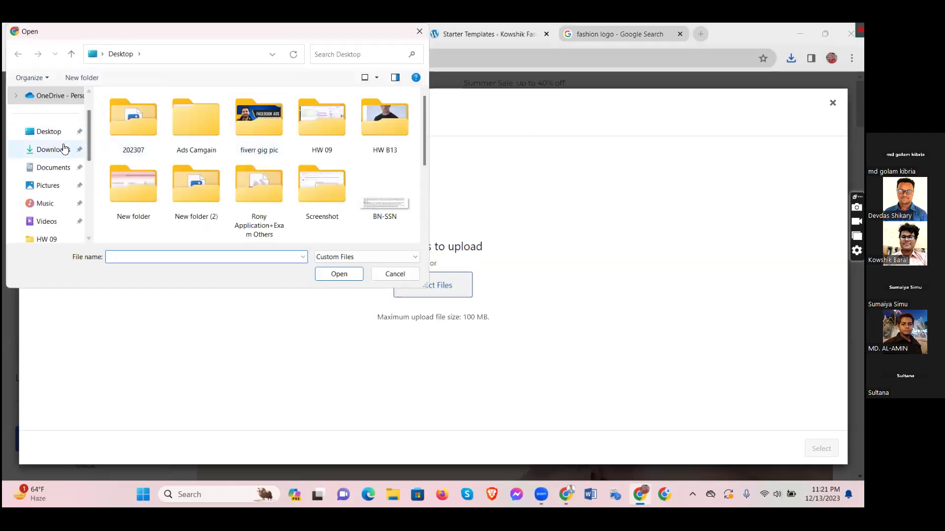
- Upload the downloaded dress JPEG as the site logo, set its width to 135, and continue
click(63, 149)
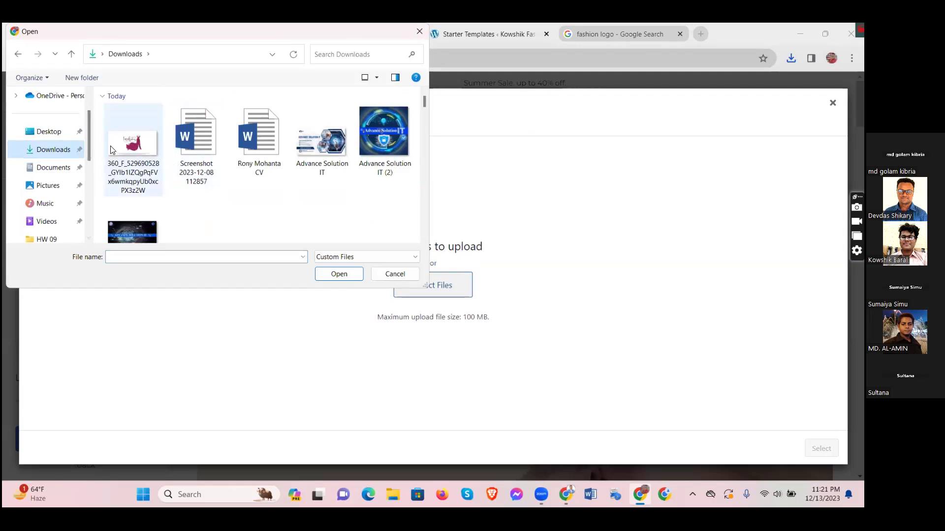
click(132, 148)
click(352, 273)
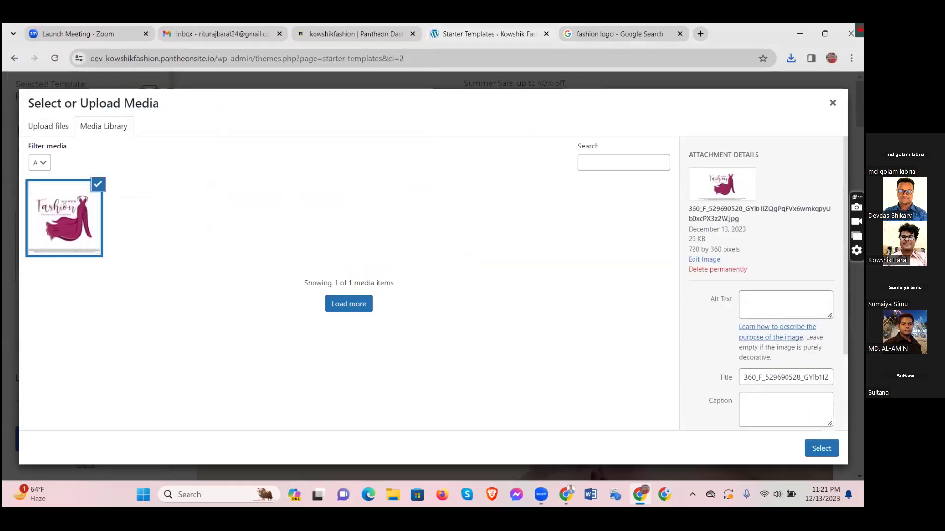
click(821, 448)
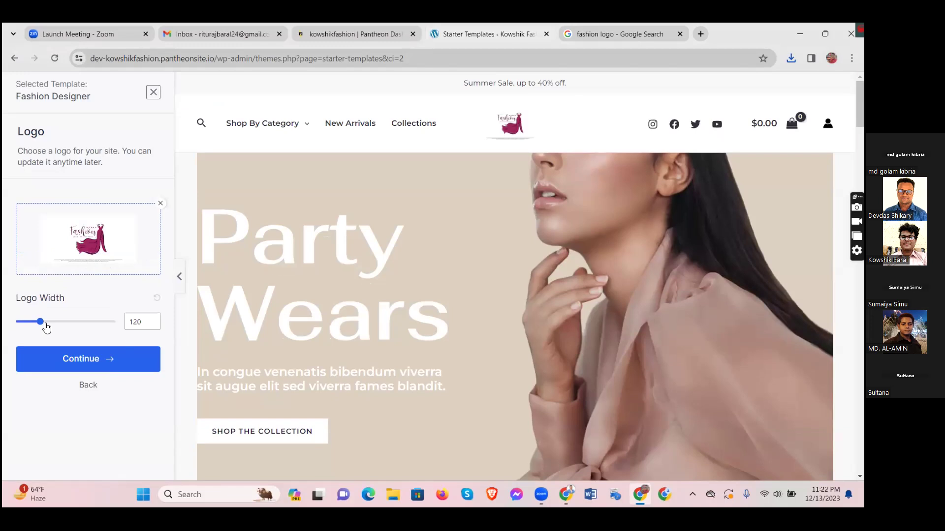
mouse_move(42, 324)
mouse_down()
mouse_move(53, 324)
mouse_move(43, 324)
mouse_up()
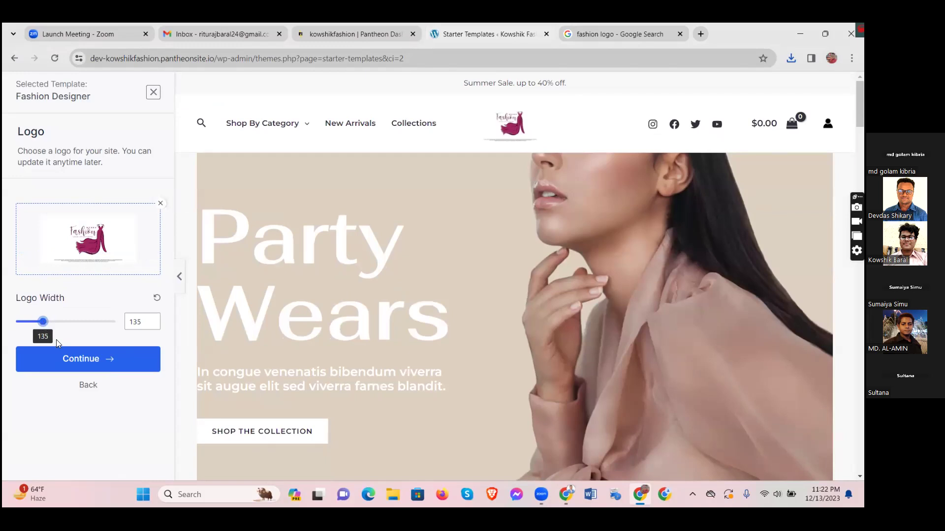
click(74, 359)
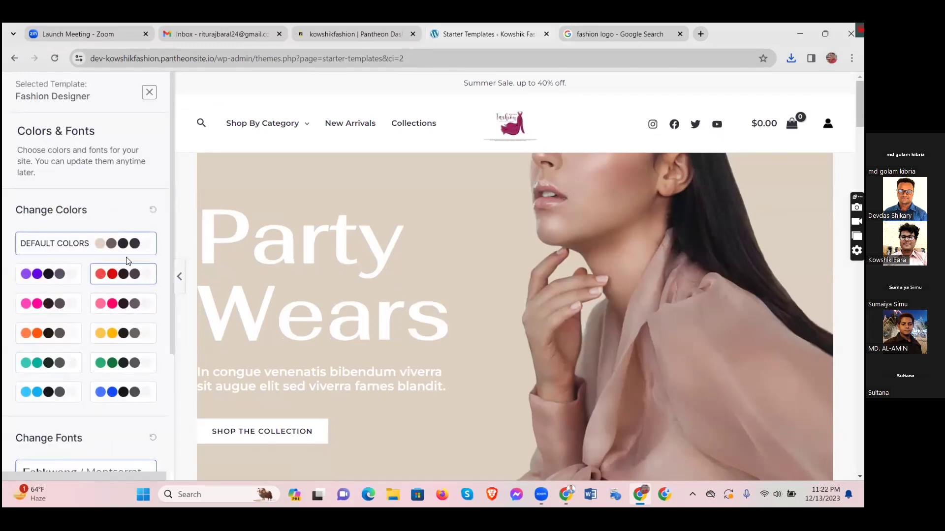
- Scroll down to Change Fonts and continue with the default colours and fonts
drag(171, 282, 167, 419)
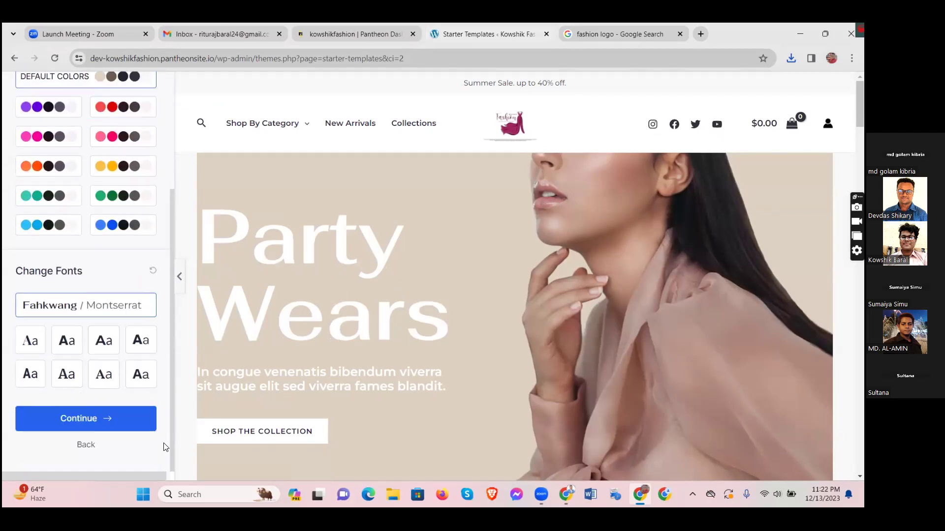
click(81, 417)
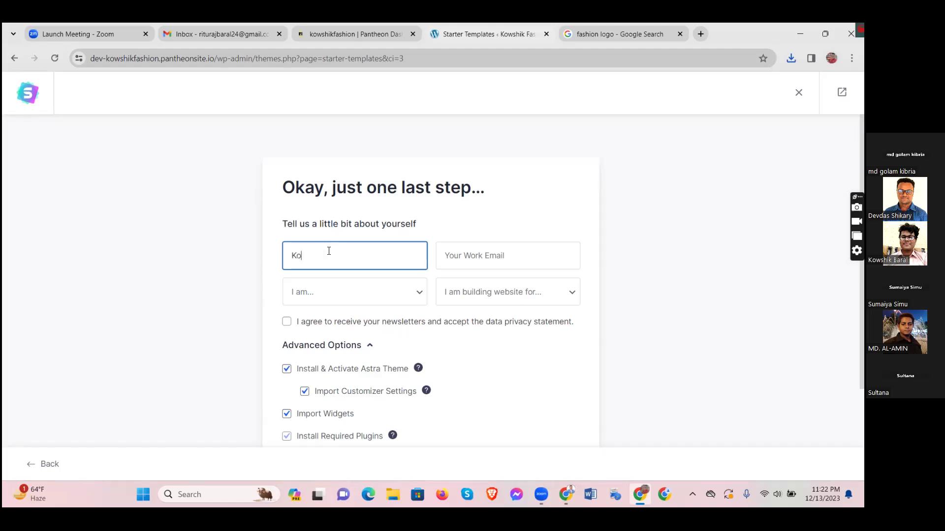
- Finish the first name field, then copy the account e-mail address from the Gmail inbox
key(Tab)
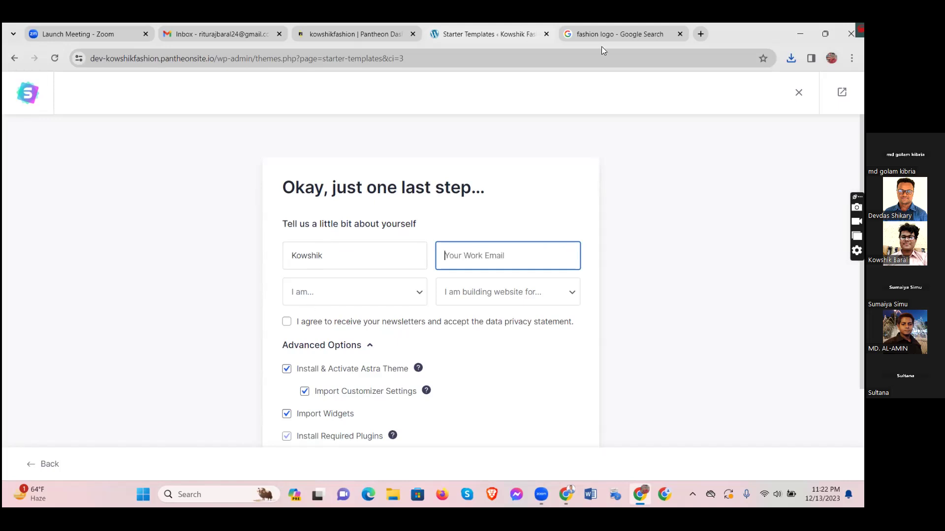
click(233, 36)
click(845, 89)
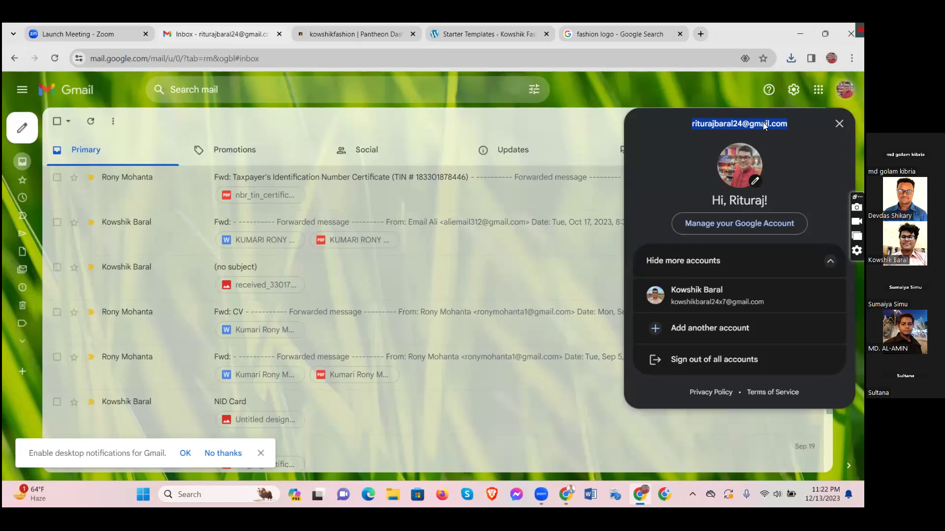
right_click(764, 126)
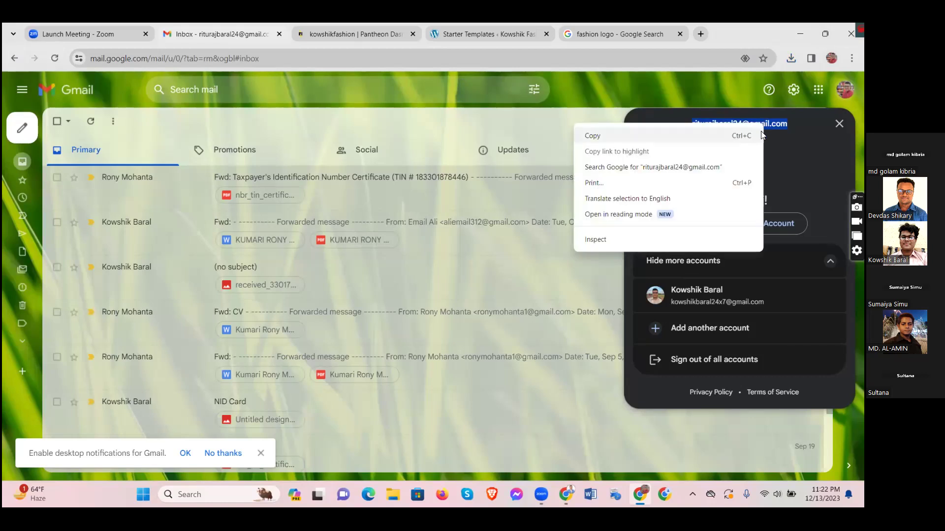
click(641, 139)
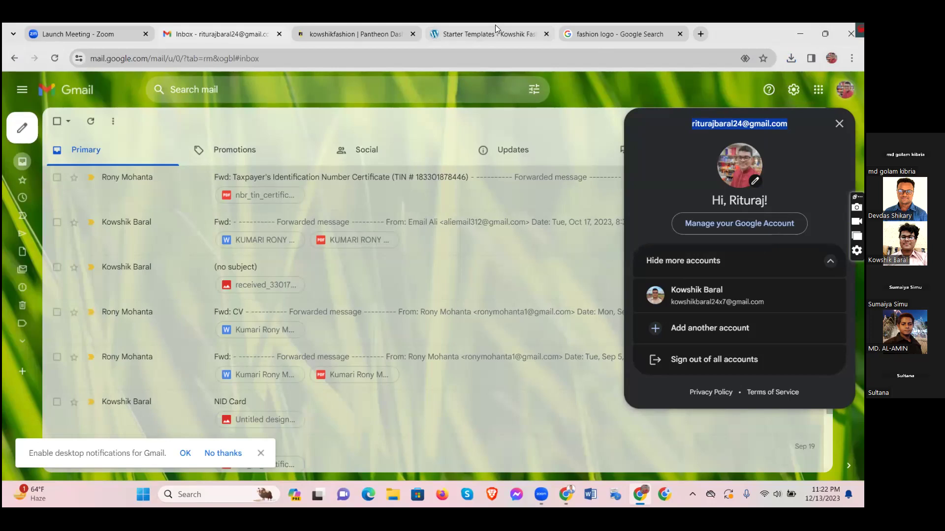
click(495, 28)
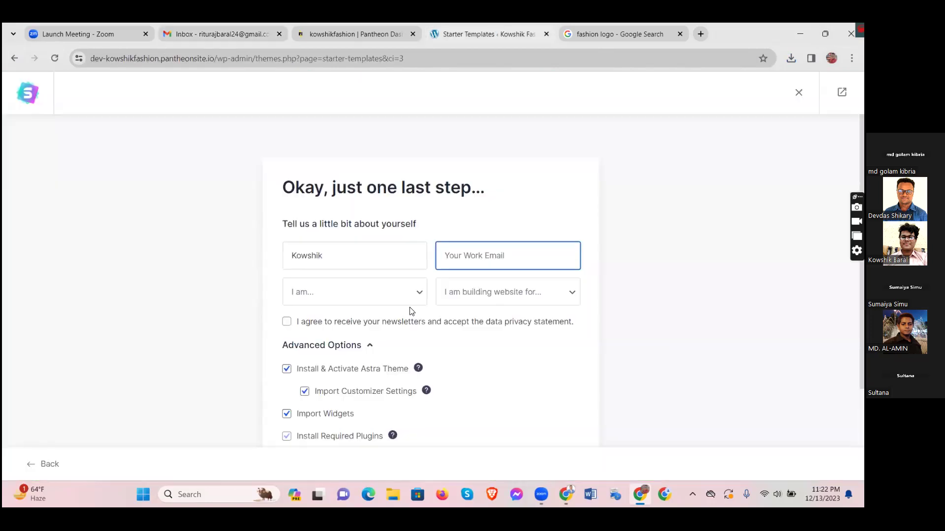
- Choose Beginner skill level and Myself/My Company purpose, then submit to build the website
click(310, 290)
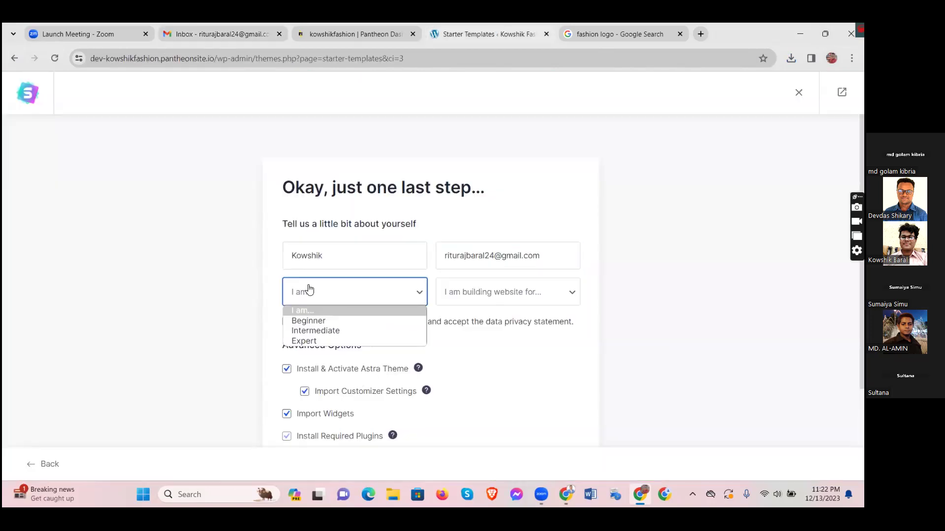
click(320, 323)
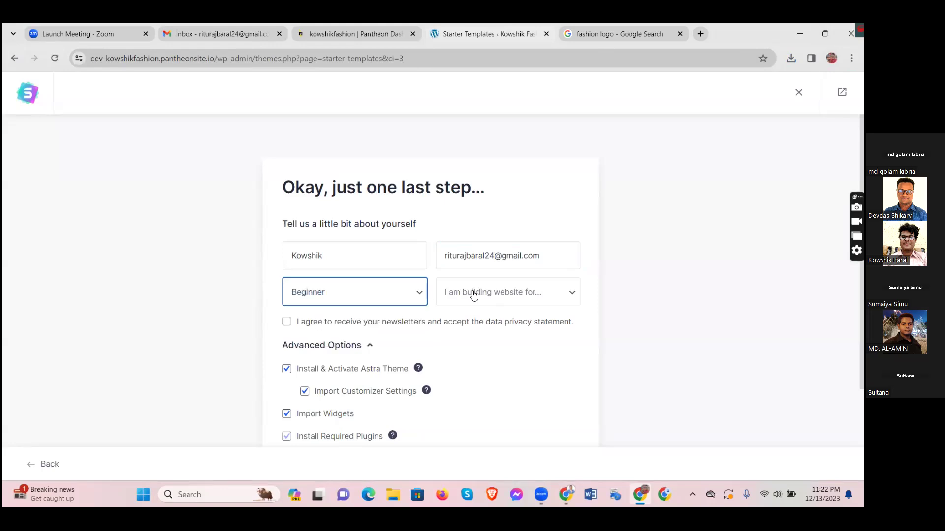
click(533, 295)
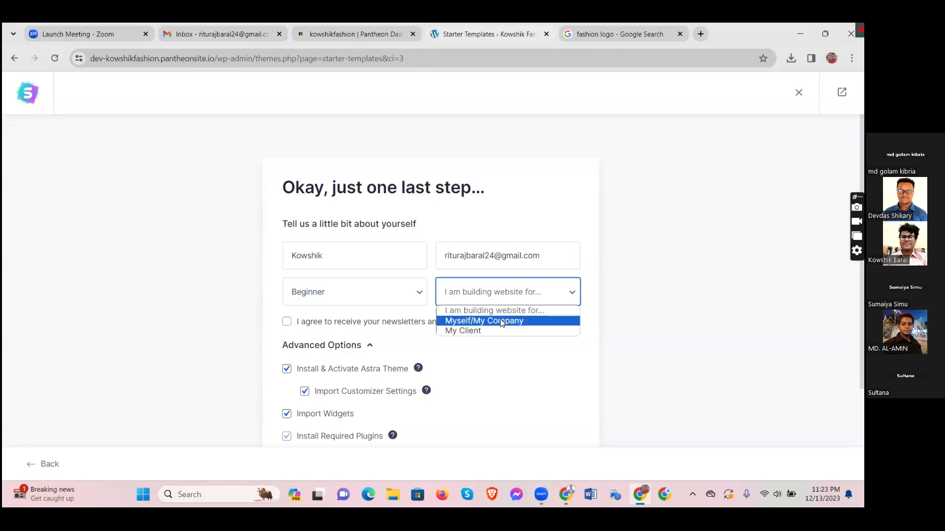
click(503, 322)
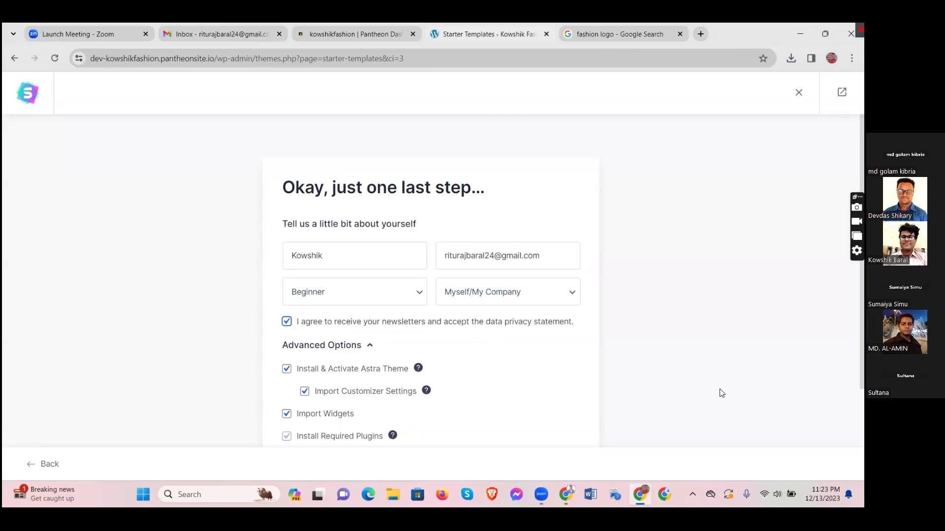
scroll(721, 393, down, 3)
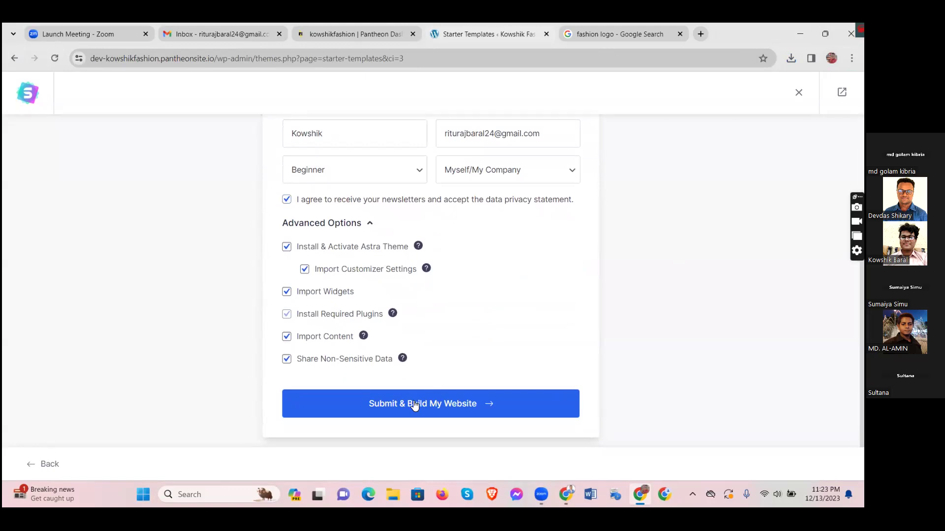
click(414, 405)
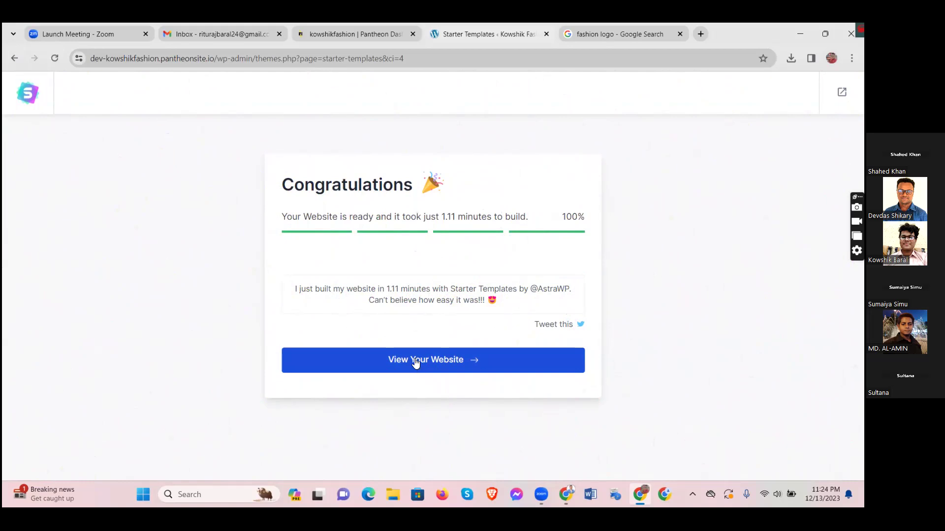
- Once the build reaches 100%, view the finished Kowshik Fashion website
click(416, 362)
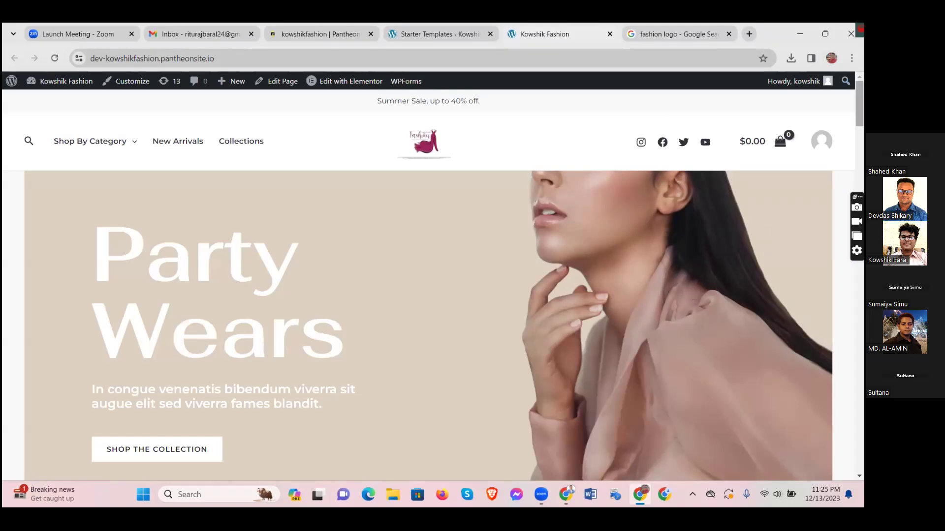
scroll(428, 285, down, 7)
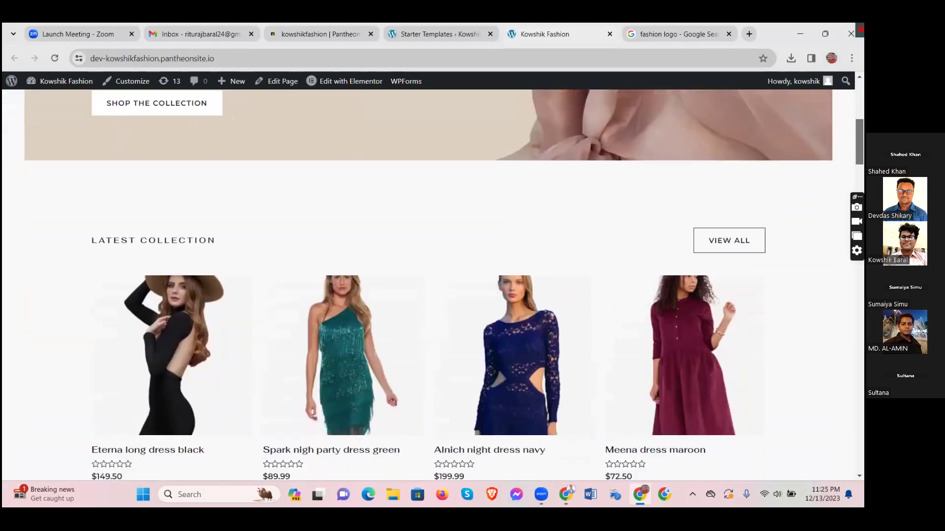
scroll(428, 285, down, 15)
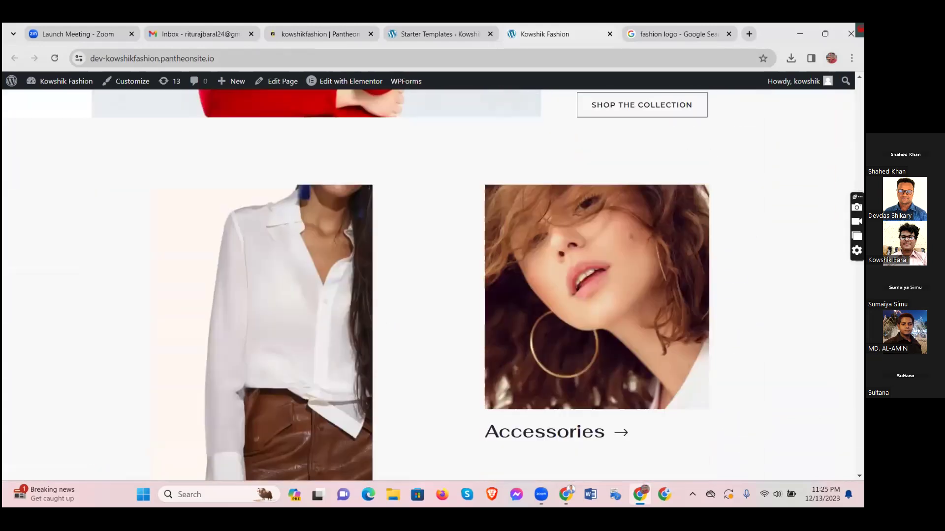
scroll(428, 286, down, 15)
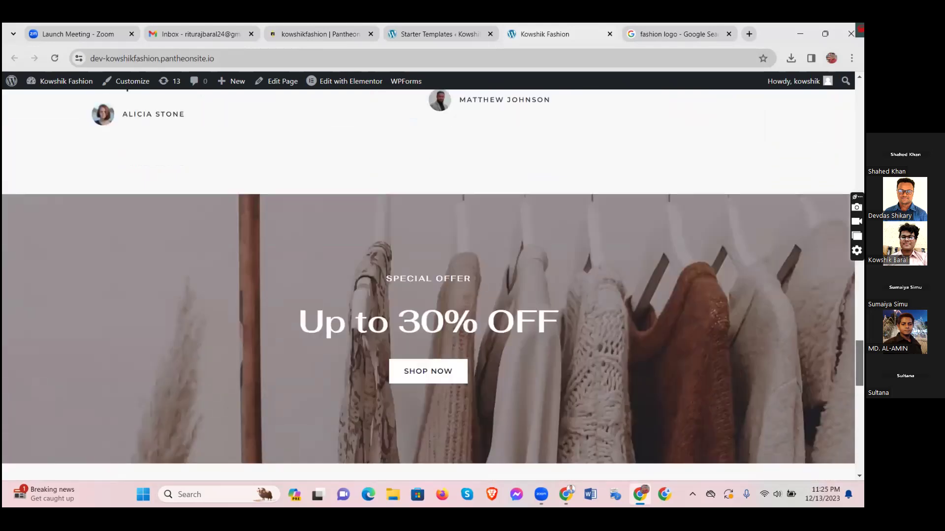
scroll(428, 285, down, 13)
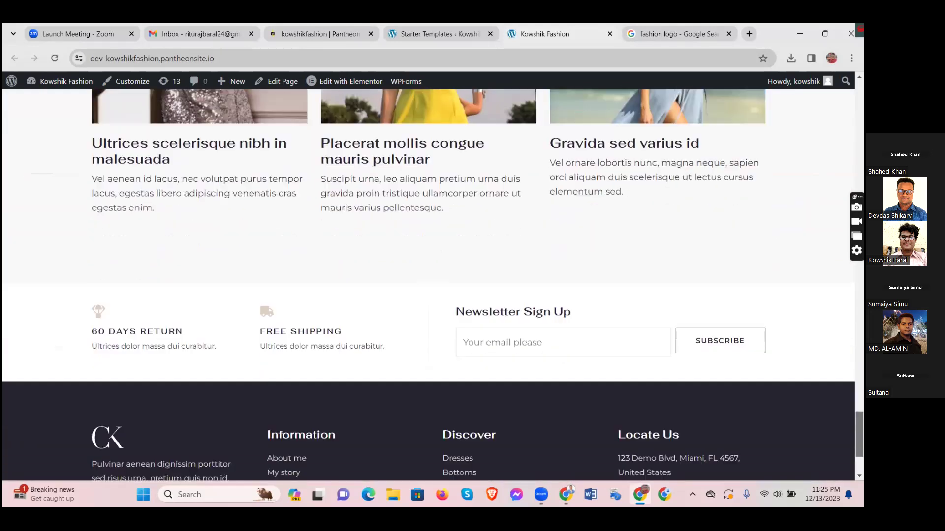
scroll(428, 286, down, 3)
scroll(428, 285, up, 20)
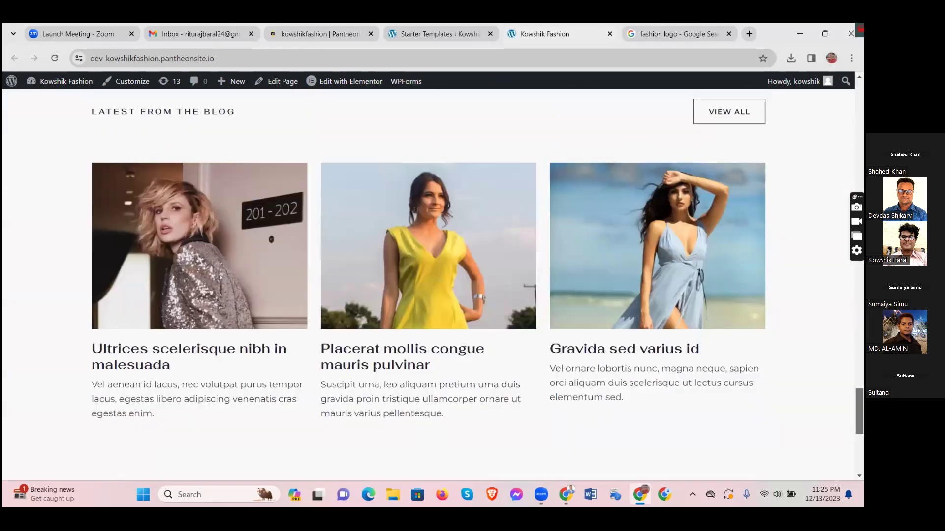
scroll(428, 285, up, 15)
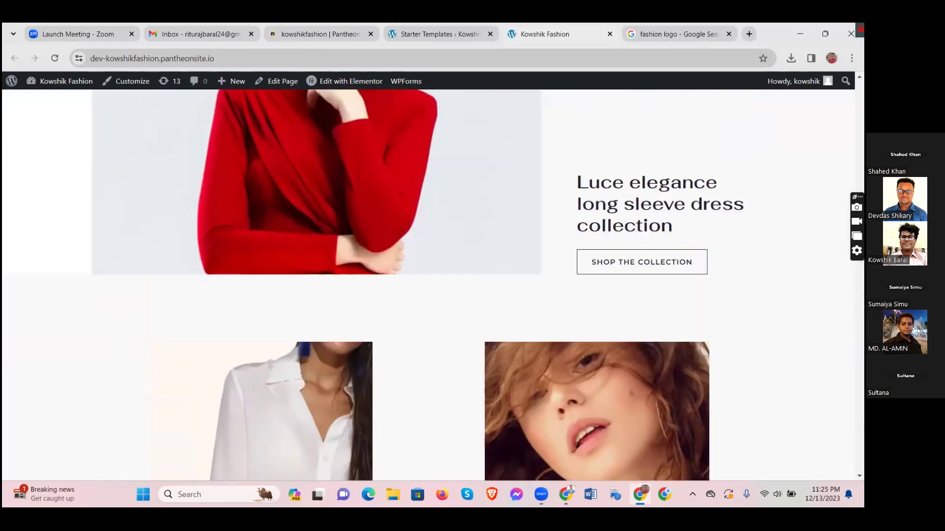
scroll(398, 226, up, 1)
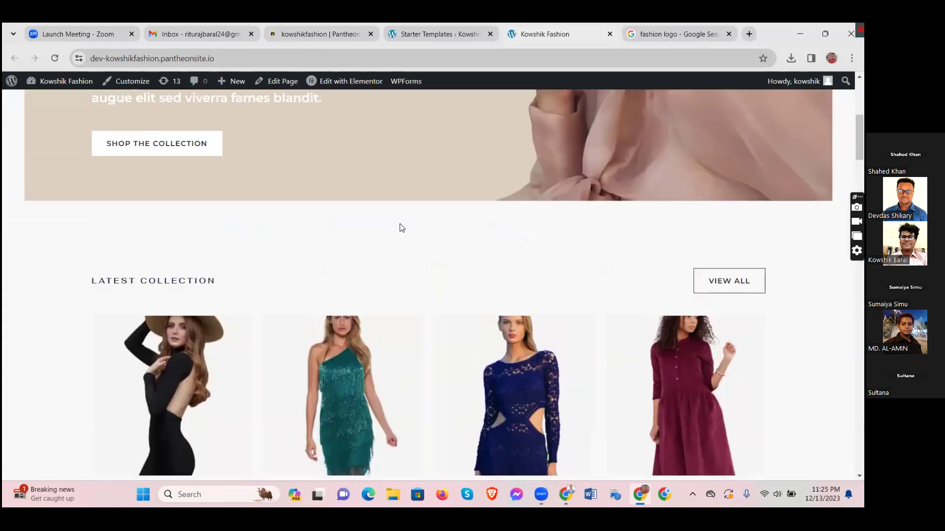
scroll(171, 366, down, 1)
scroll(172, 367, down, 1)
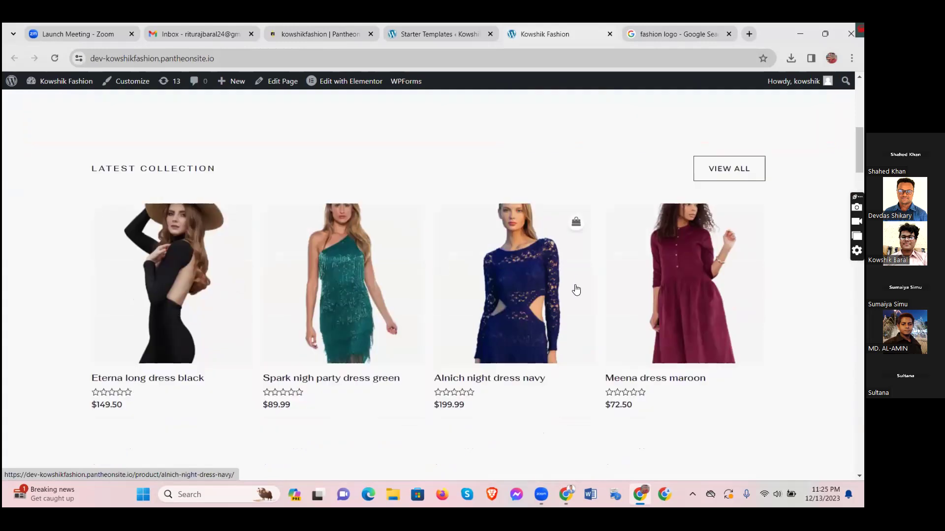
scroll(445, 147, up, 1)
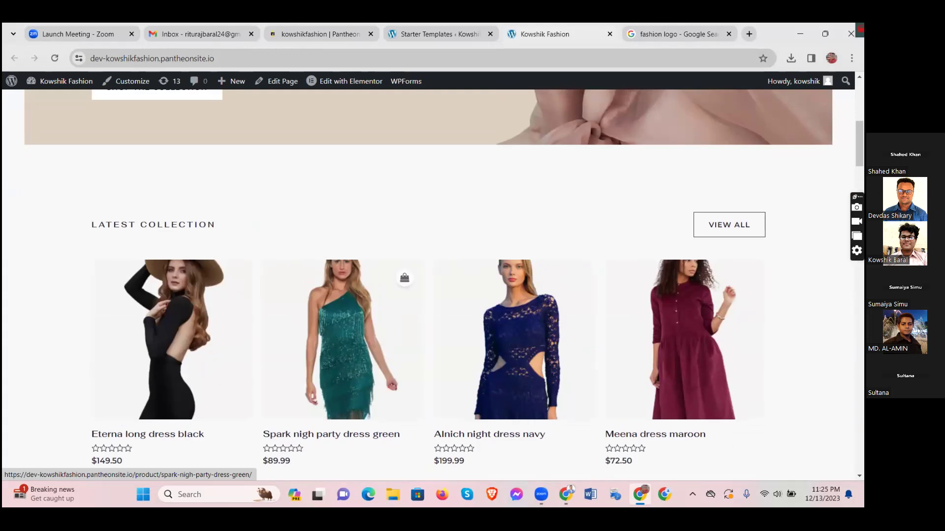
scroll(443, 284, up, 1)
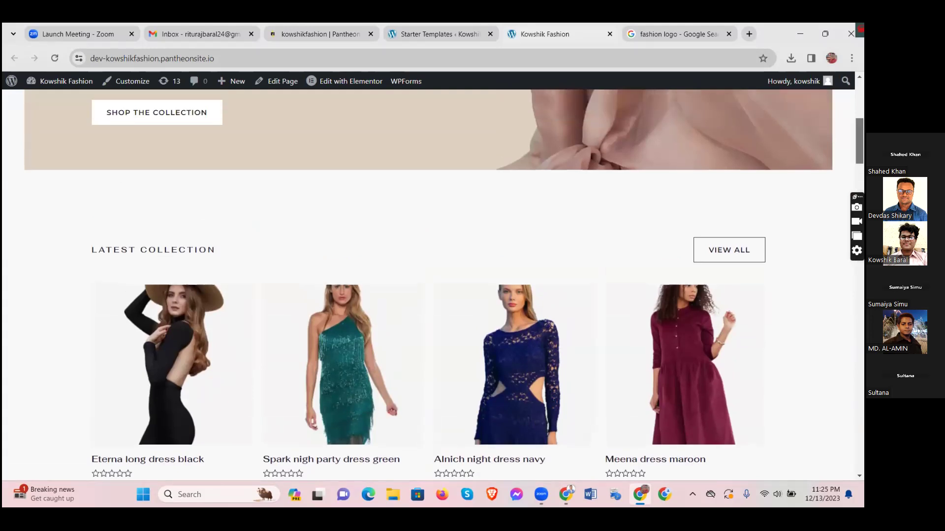
scroll(524, 201, up, 6)
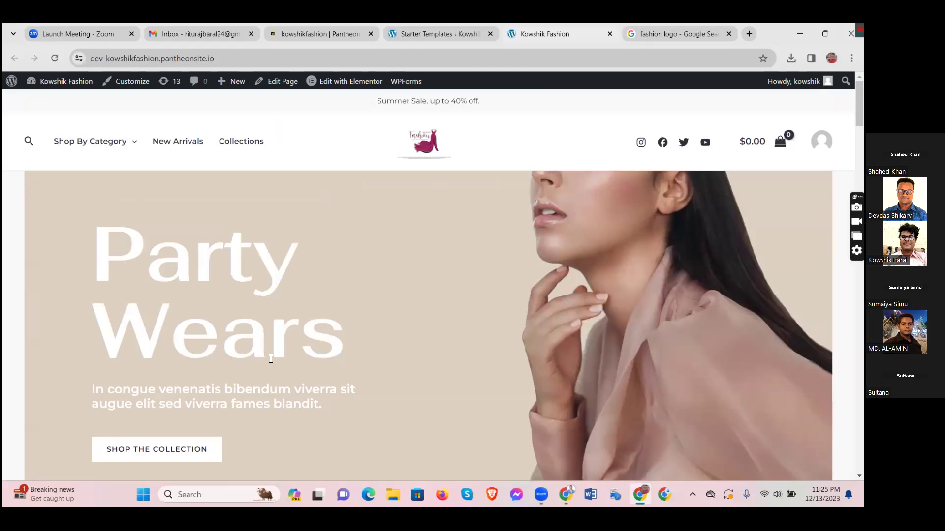
scroll(328, 312, down, 2)
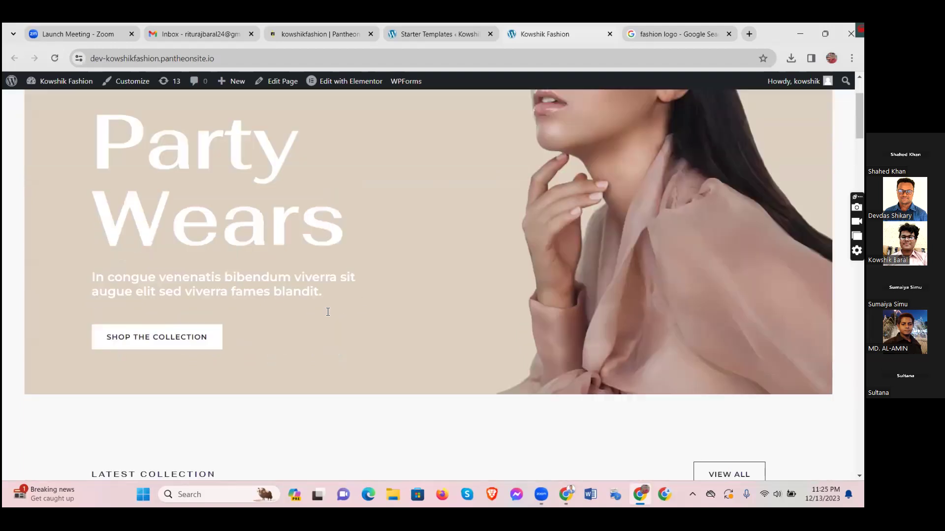
scroll(233, 251, up, 2)
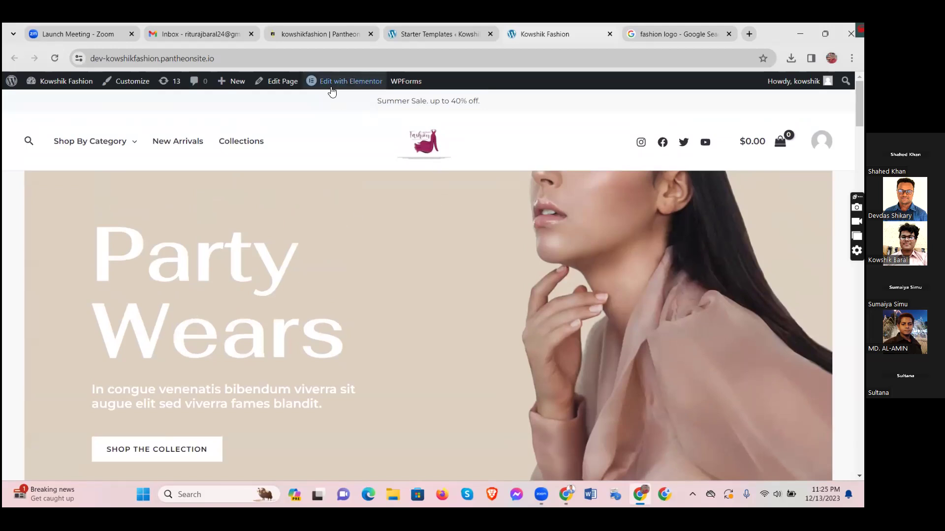
mouse_move(332, 87)
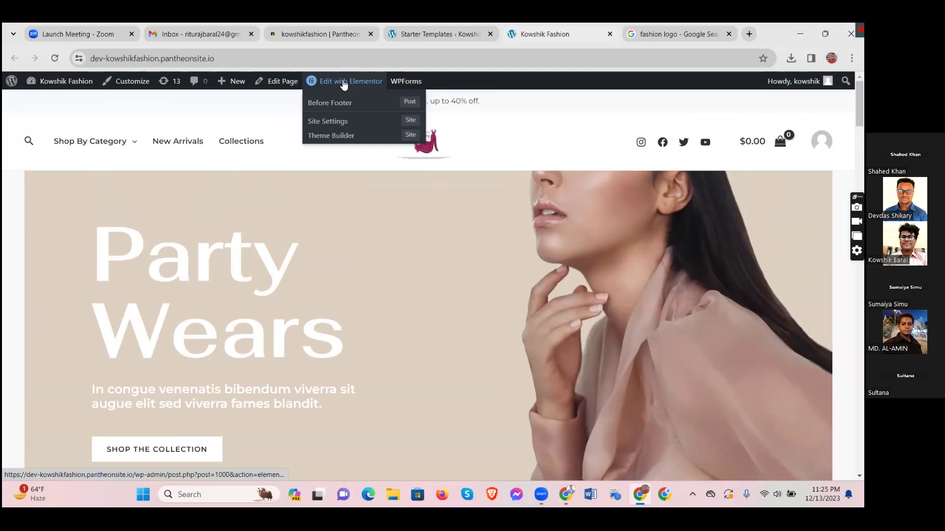
- Open the homepage in Elementor, dismiss the AI introduction, and select the hero heading
click(331, 82)
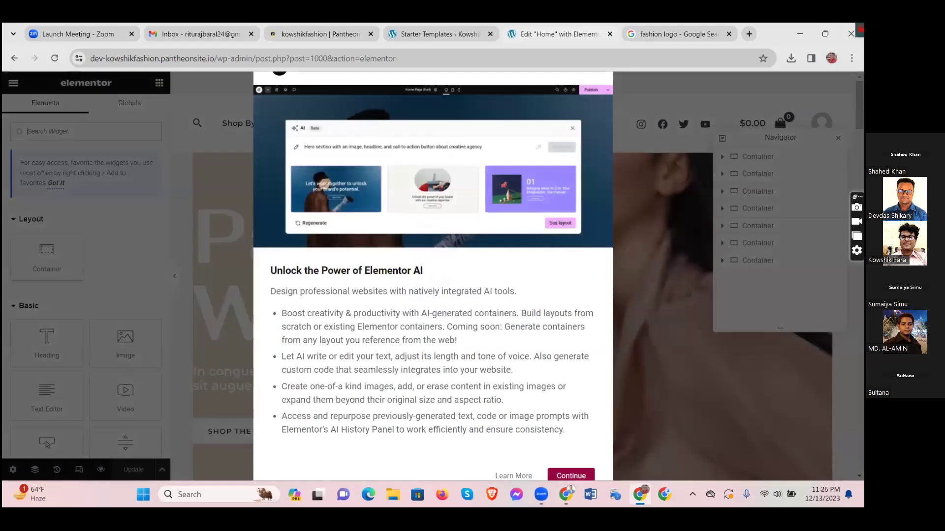
click(559, 476)
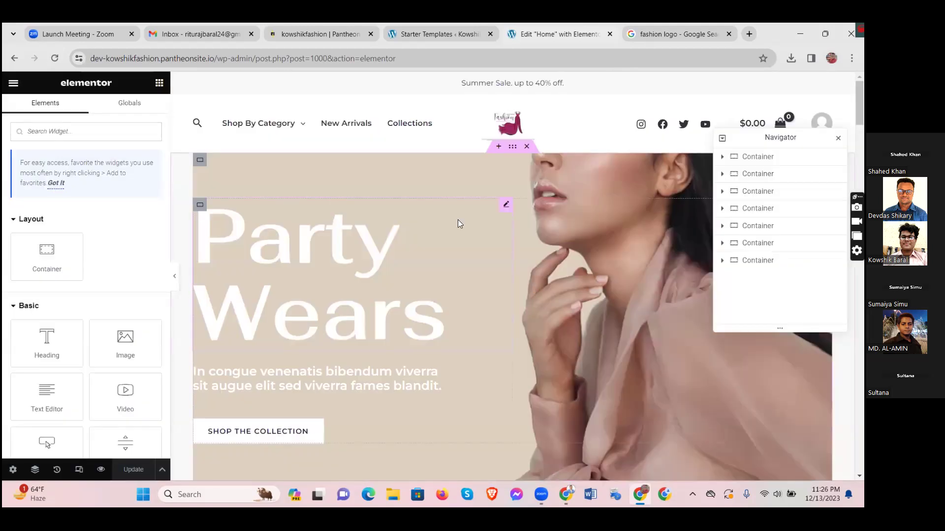
click(317, 241)
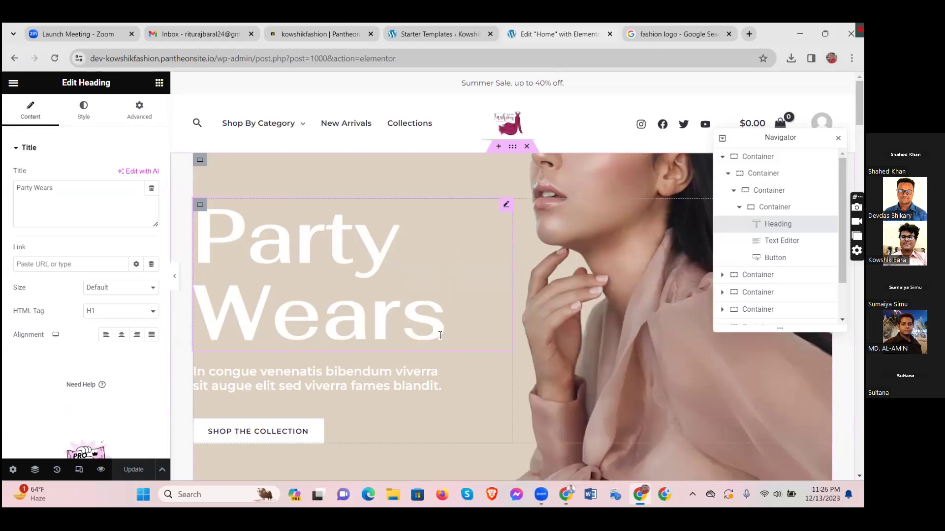
- Rewrite the hero heading text to read 'Party Wears for women'
mouse_move(449, 328)
mouse_down()
mouse_move(255, 321)
mouse_move(448, 313)
mouse_up()
text(for)
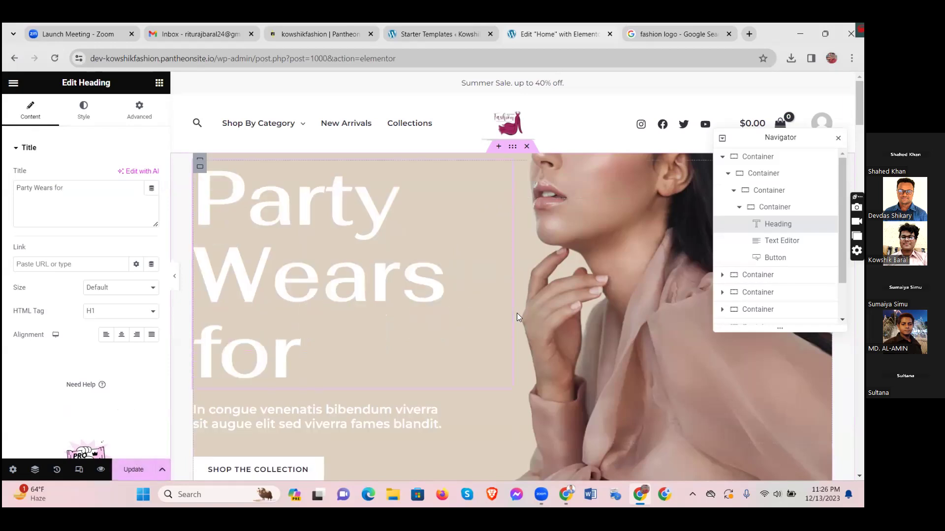
text( kowsh)
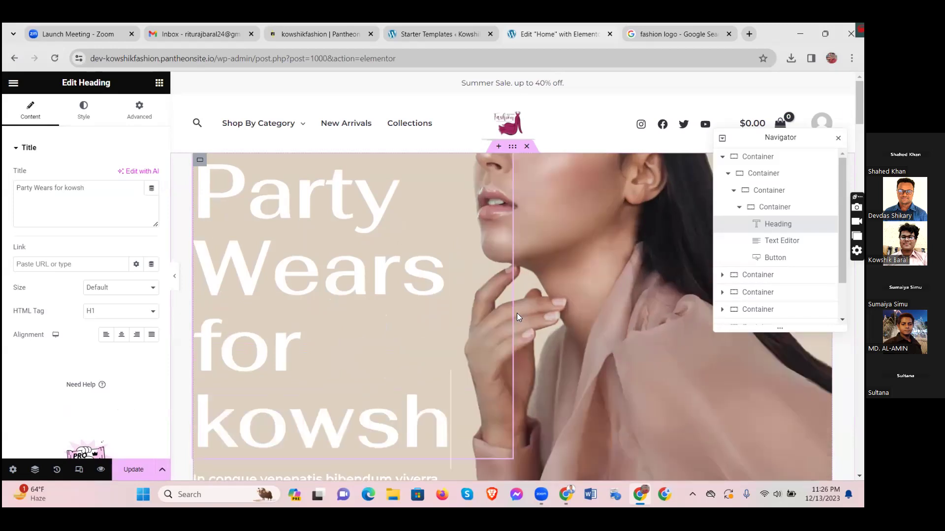
text(ik fashion)
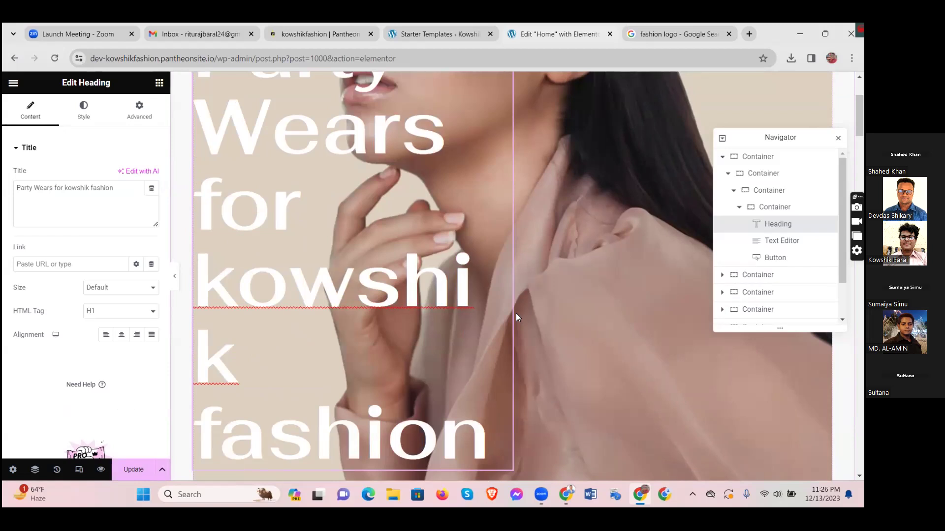
drag(487, 442, 211, 269)
key(BackSpace)
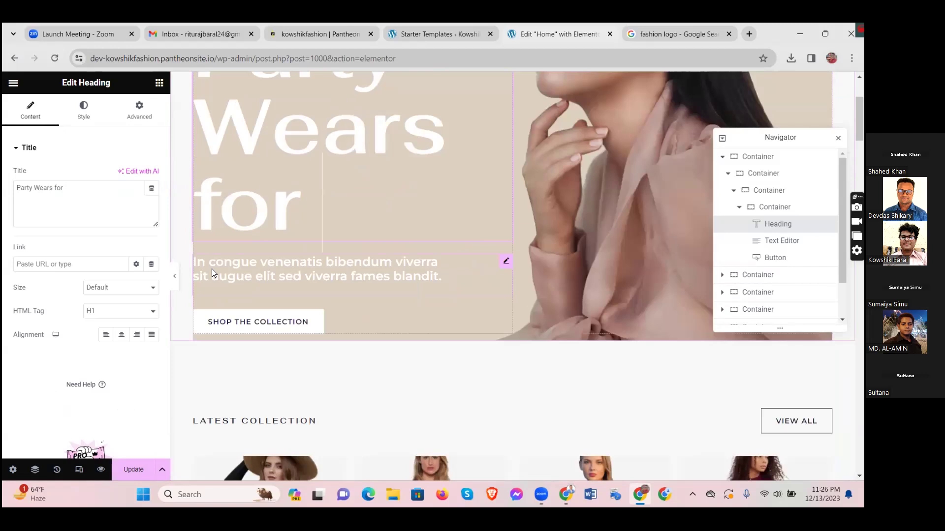
text(woman)
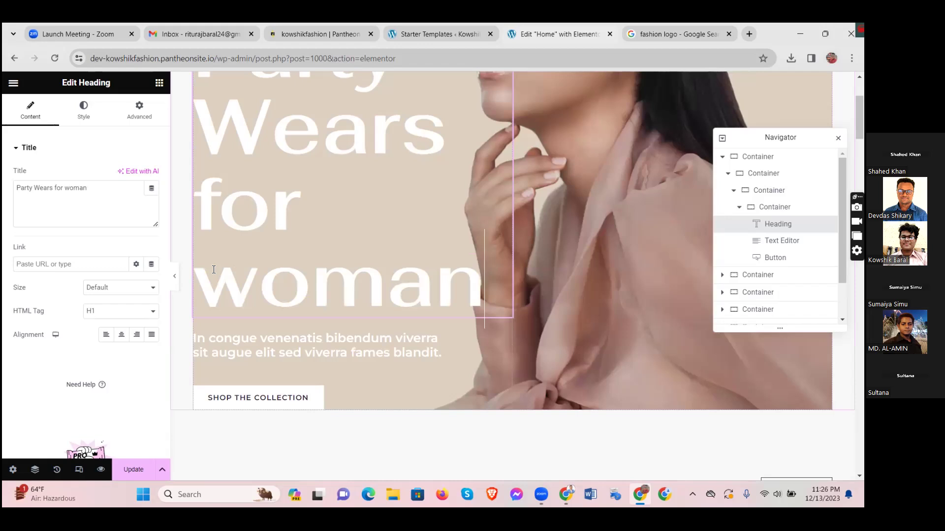
key(BackSpace)
key(BackSpace)
text(en)
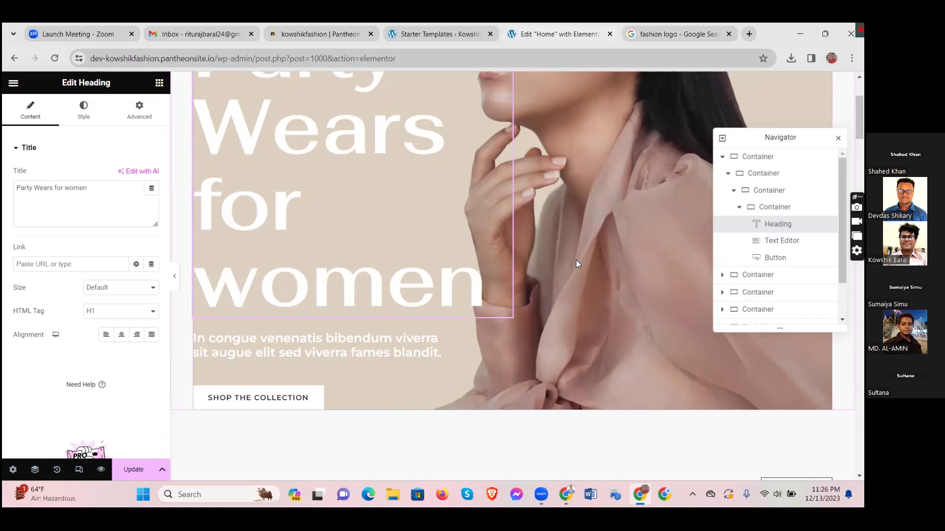
- Select the hero paragraph and then the Shop The Collection button
scroll(575, 264, down, 5)
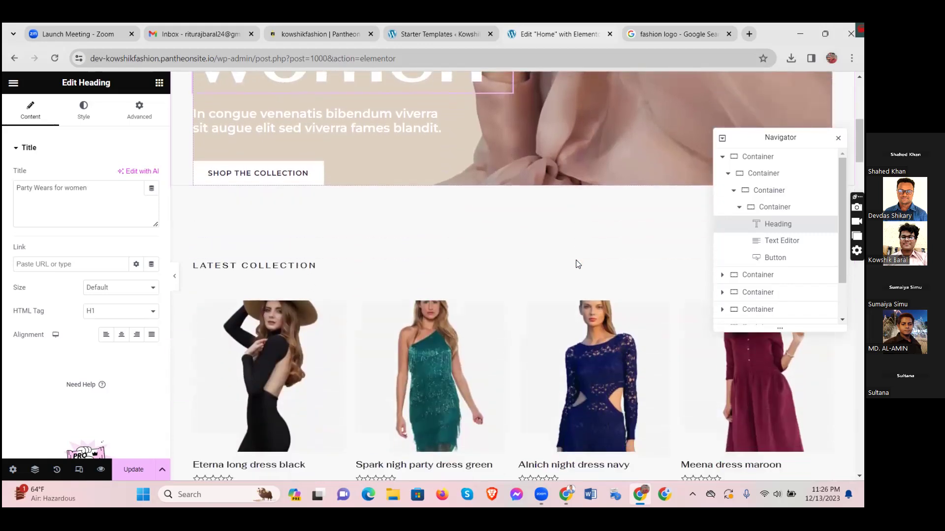
scroll(236, 214, up, 8)
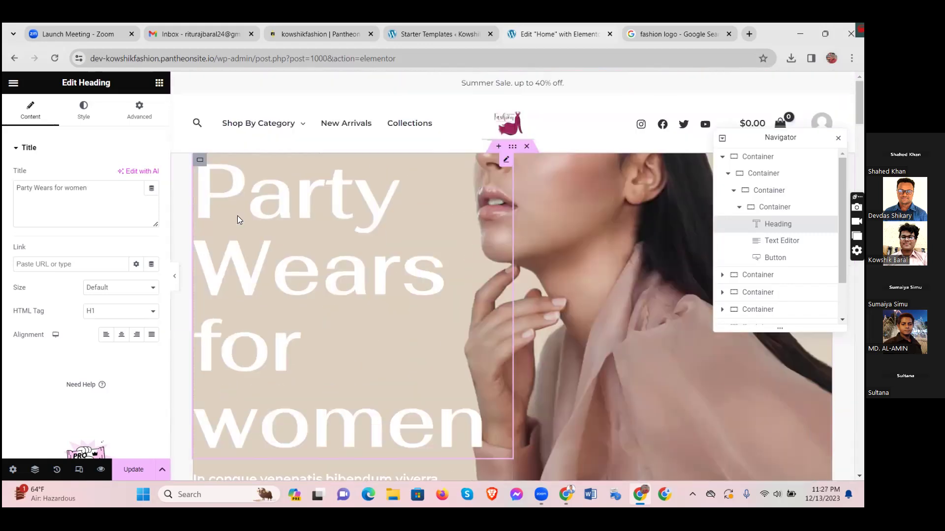
scroll(304, 223, down, 5)
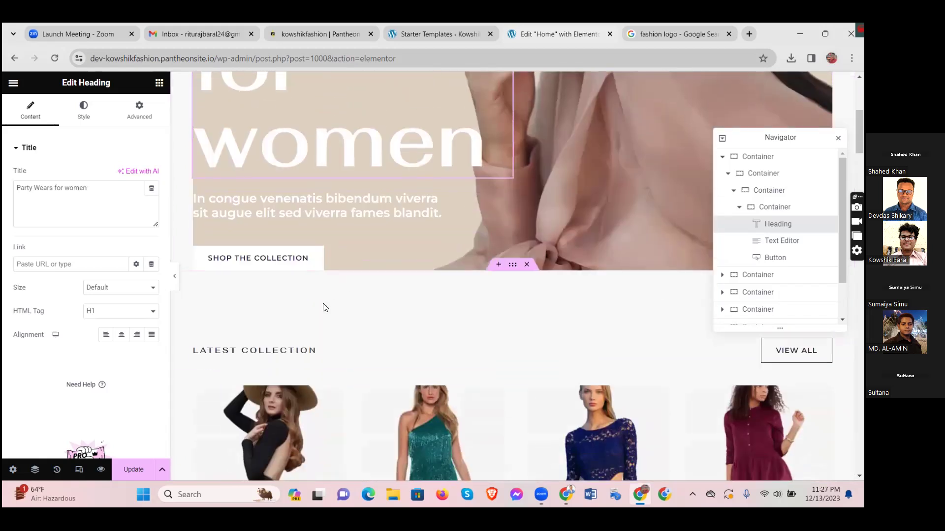
click(286, 202)
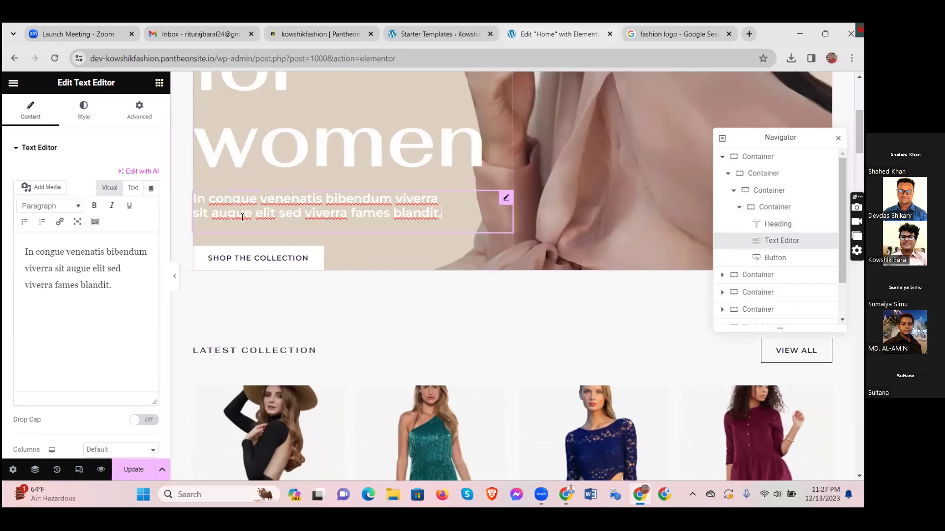
click(241, 257)
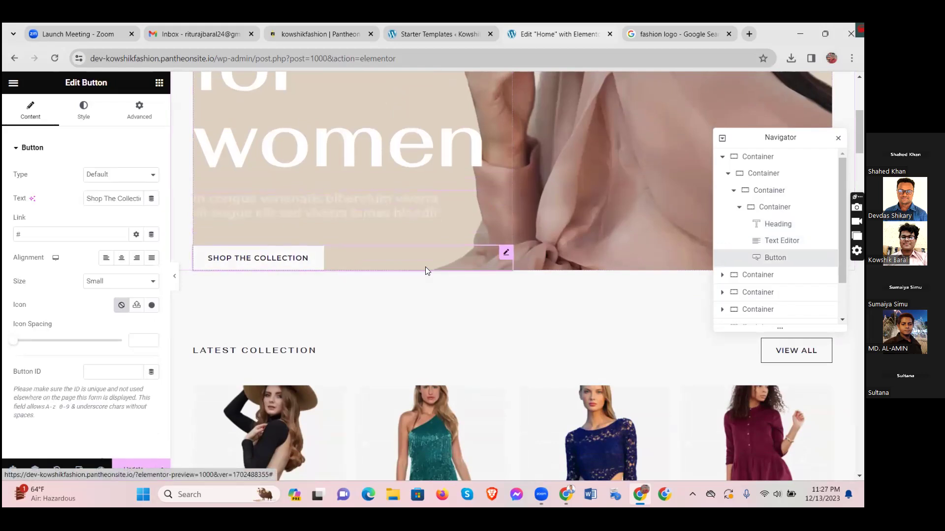
- Scroll down and open the New Arrivals heading for inline editing
scroll(574, 363, down, 7)
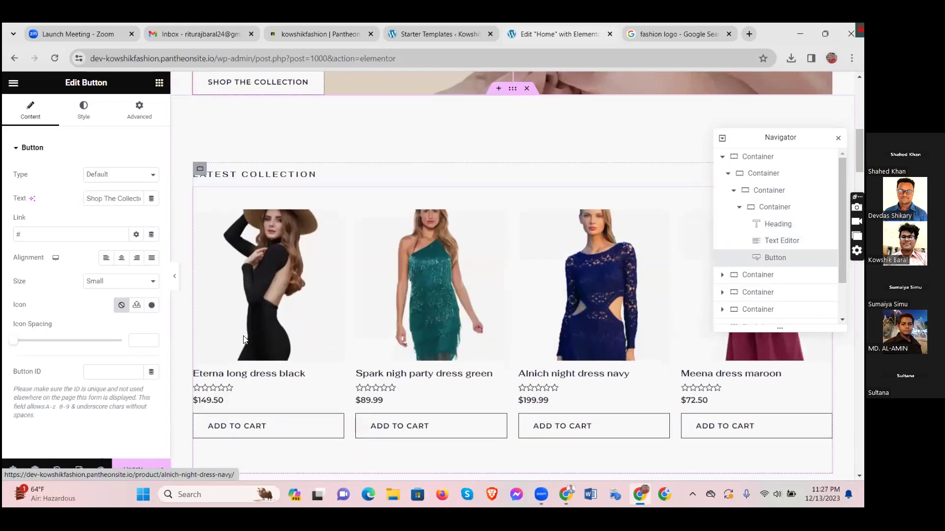
scroll(255, 204, up, 3)
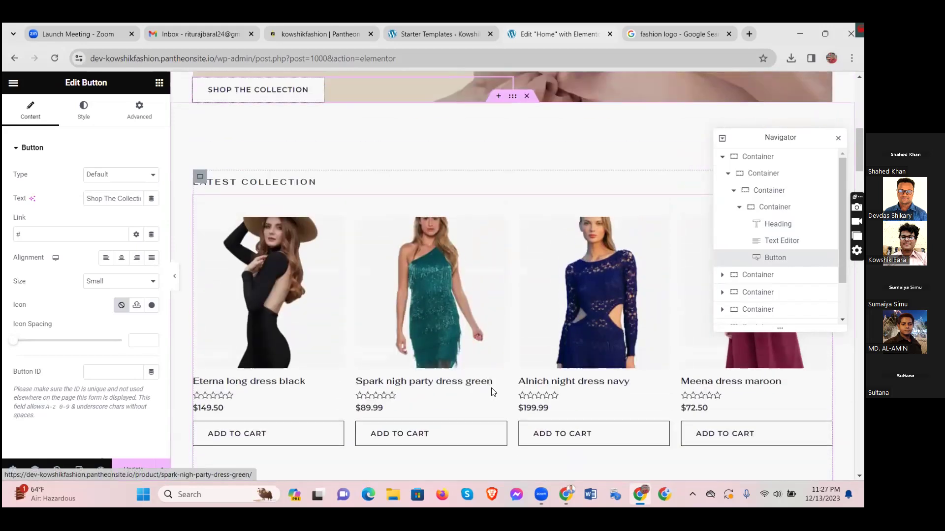
scroll(491, 389, down, 5)
scroll(491, 392, down, 2)
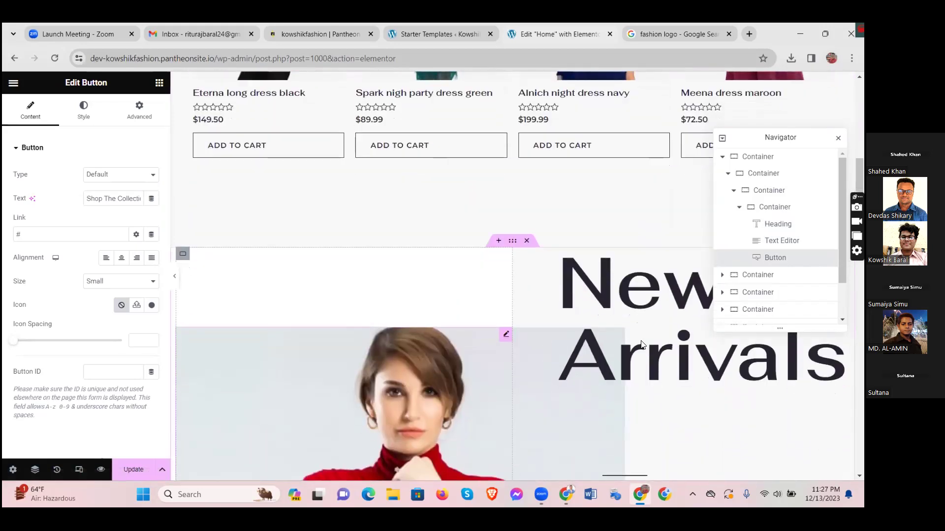
click(644, 248)
double_click(644, 247)
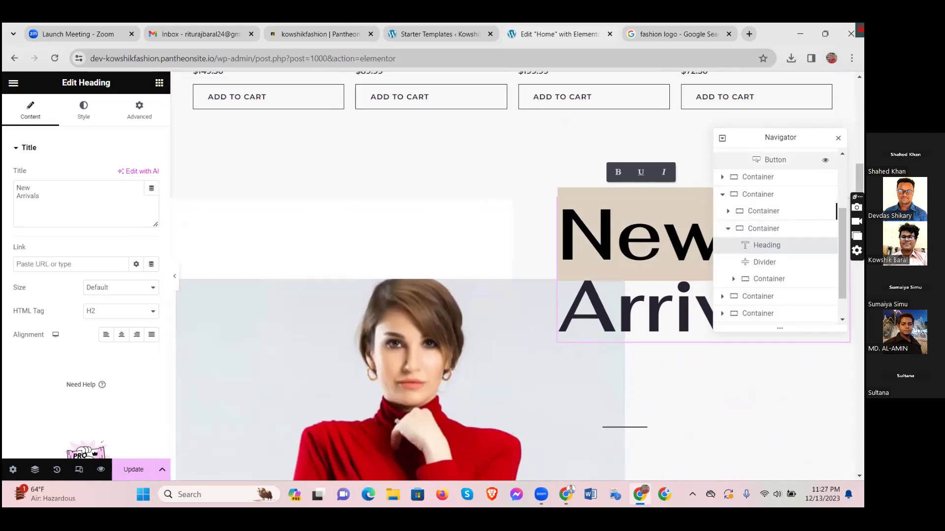
- Scroll down the homepage to the Up to 30% OFF special-offer banner
scroll(770, 277, down, 1)
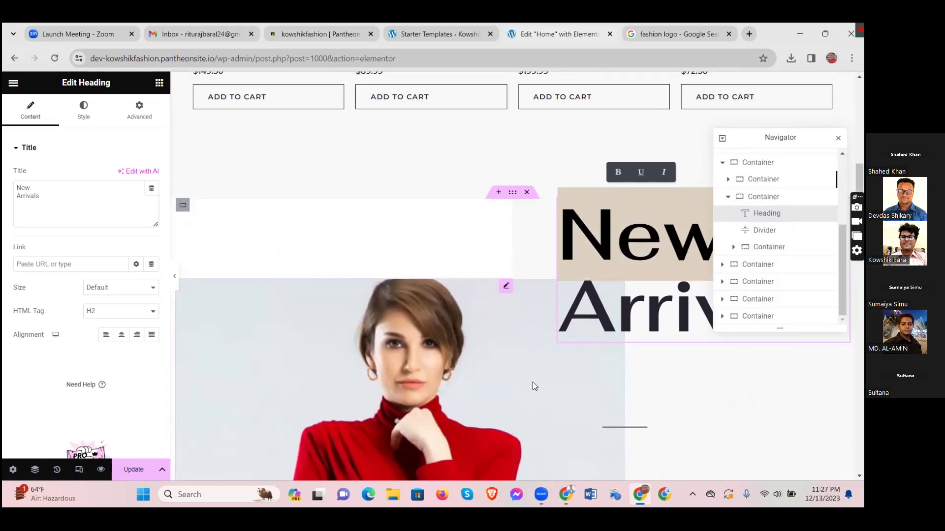
scroll(532, 382, down, 8)
scroll(534, 386, down, 10)
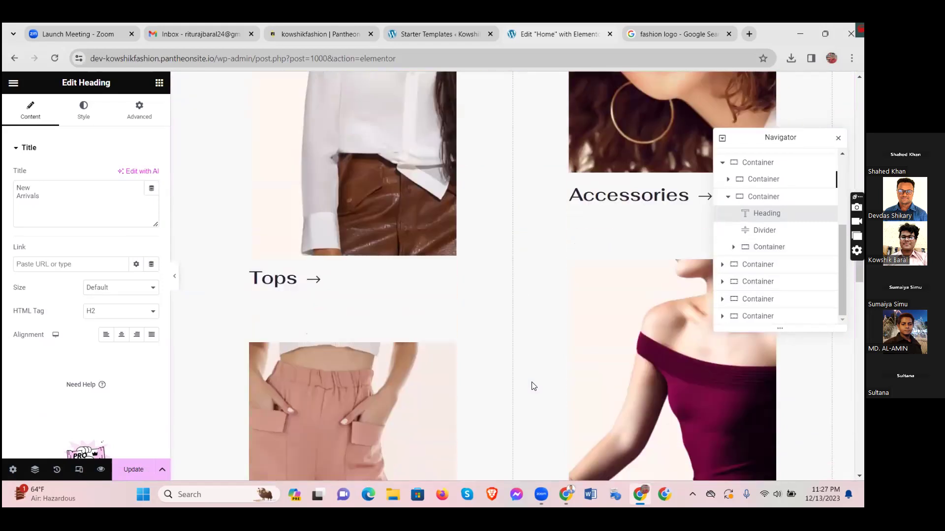
scroll(533, 387, down, 10)
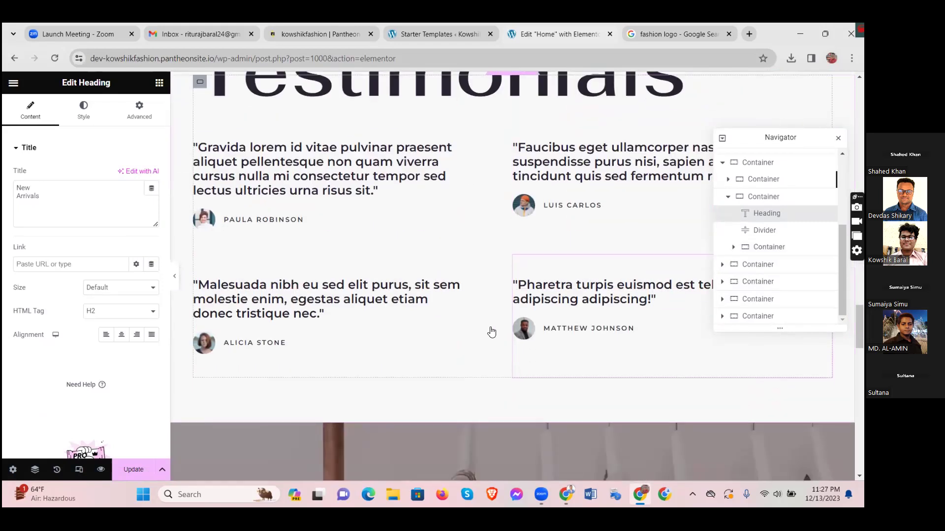
scroll(445, 290, down, 10)
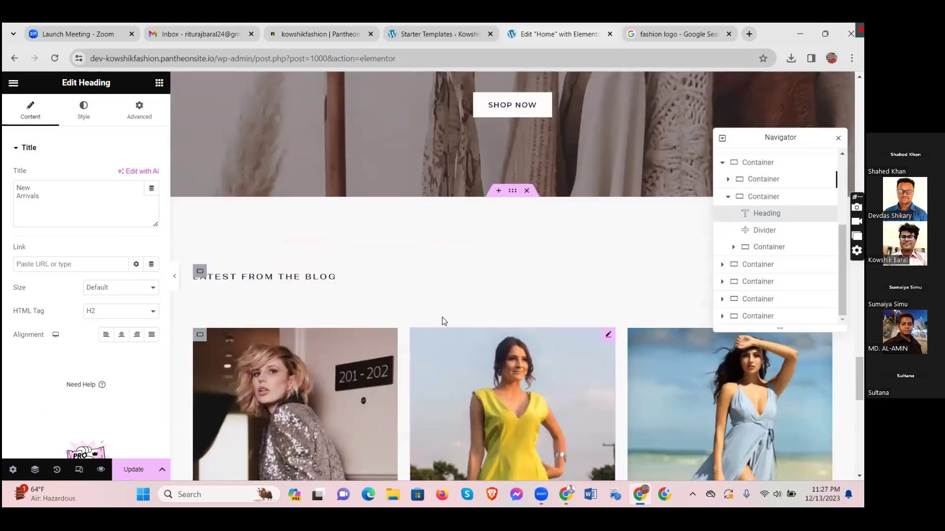
scroll(448, 317, down, 4)
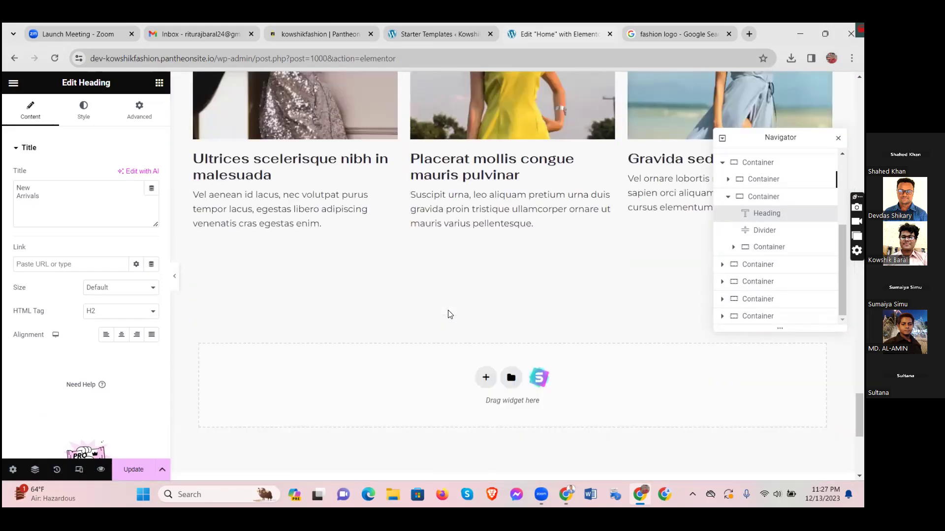
scroll(447, 313, up, 6)
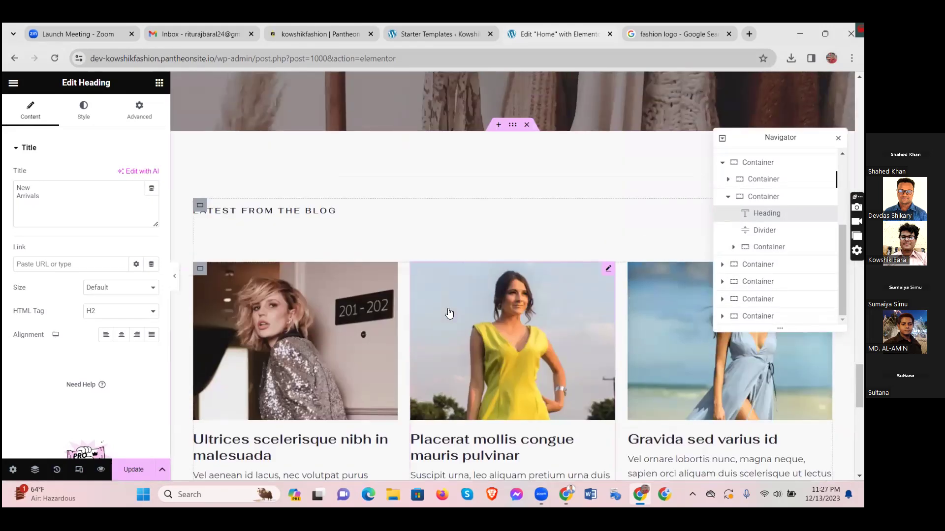
scroll(448, 310, up, 6)
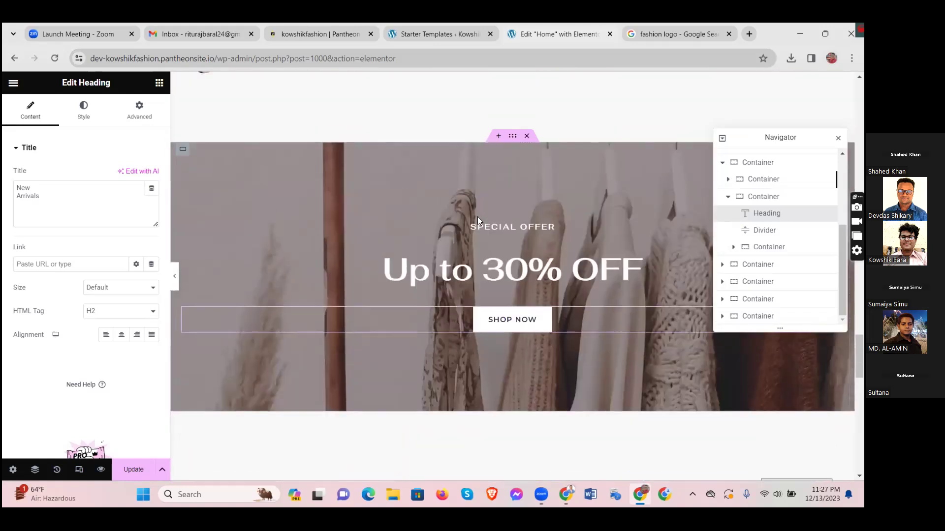
- Change the offer heading to 'Up to 40% OFF', update the page, and copy its URL
click(523, 268)
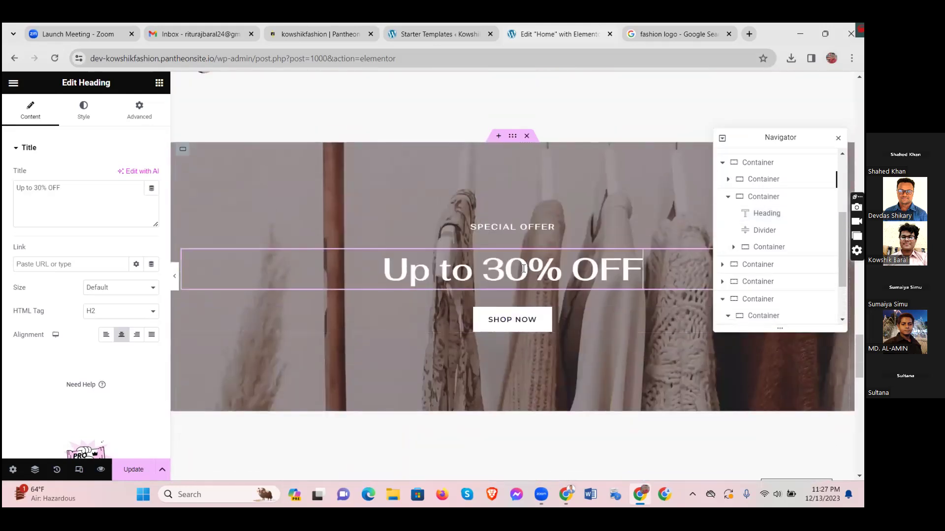
key(BackSpace)
key(BackSpace)
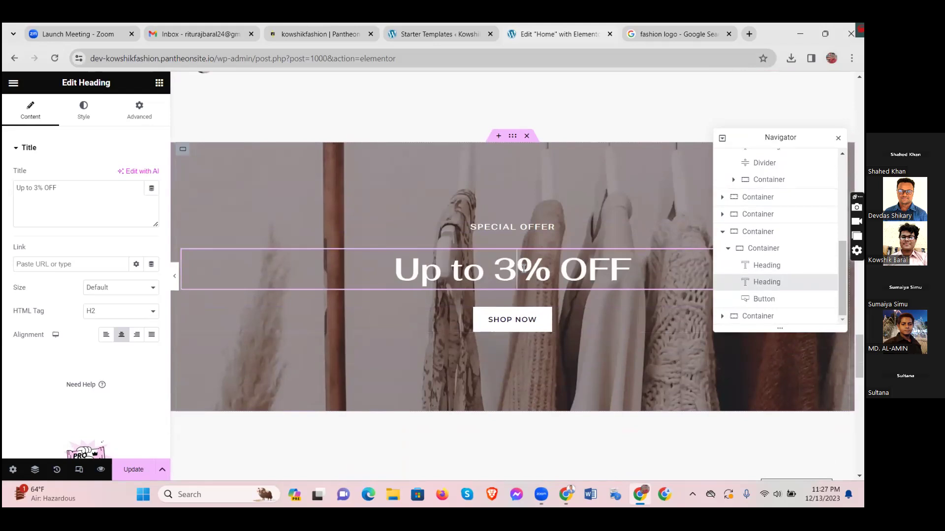
text(40)
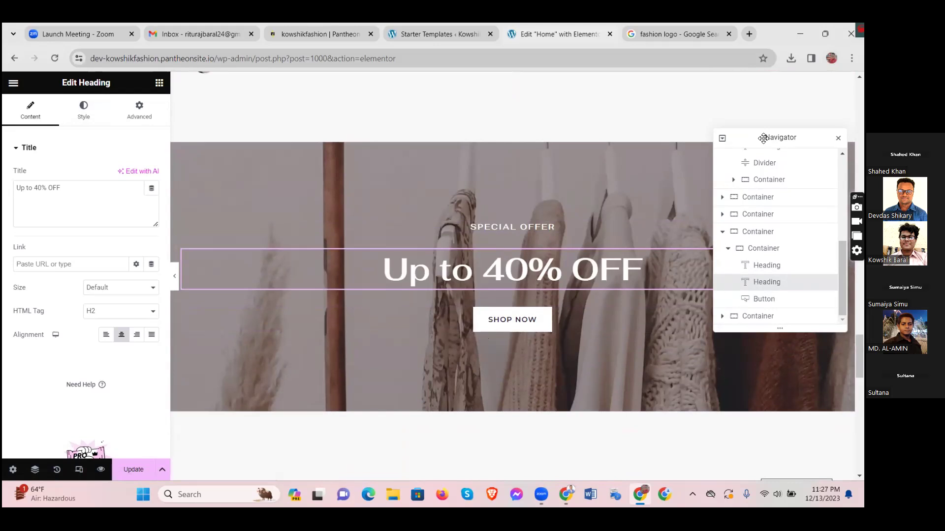
scroll(287, 364, down, 5)
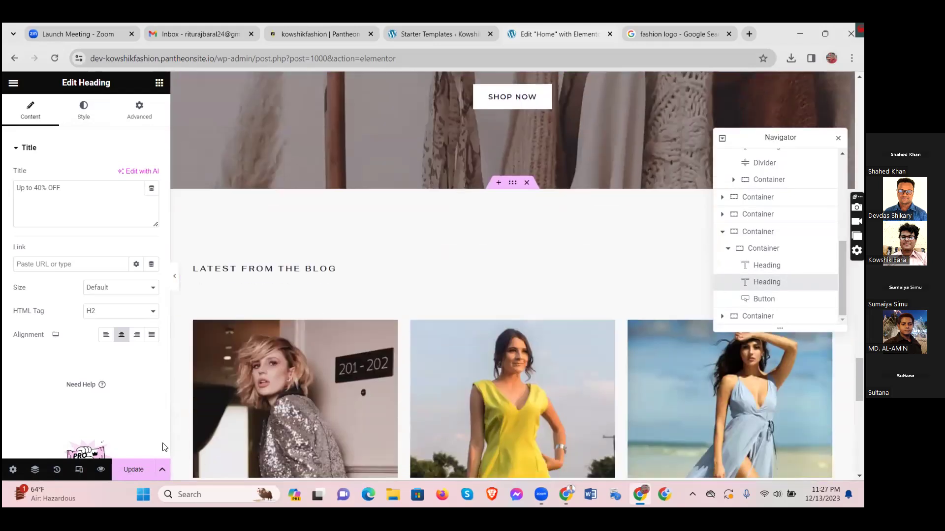
click(133, 471)
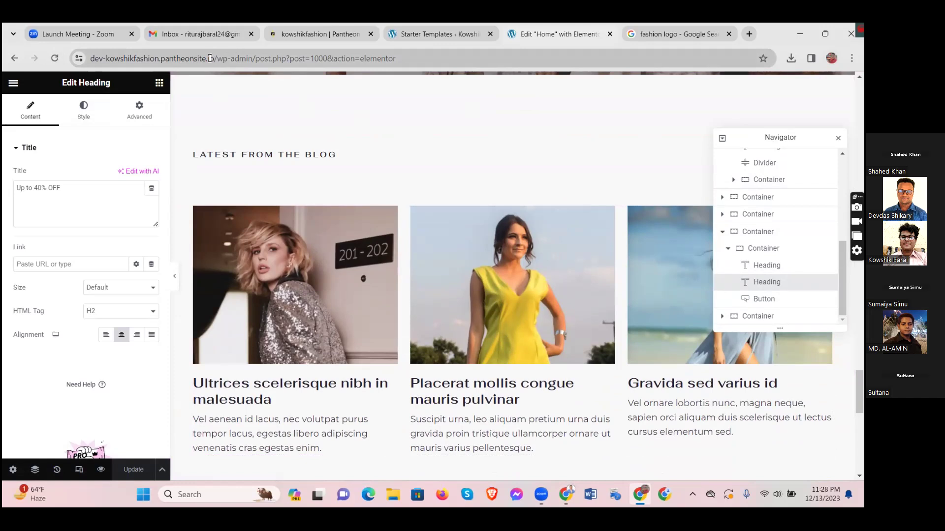
drag(212, 59, 57, 68)
key(ctrl+c)
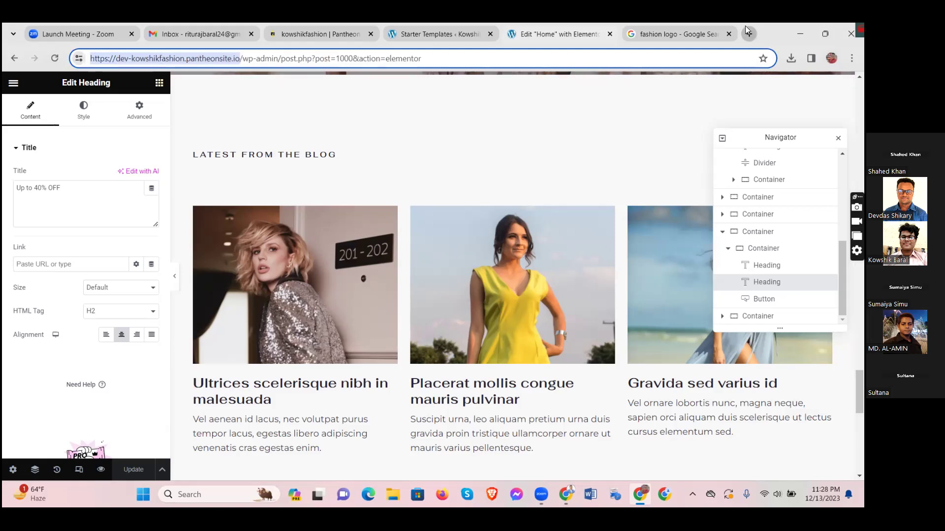
- Load the copied site address in a new tab and scroll through the live homepage
click(747, 33)
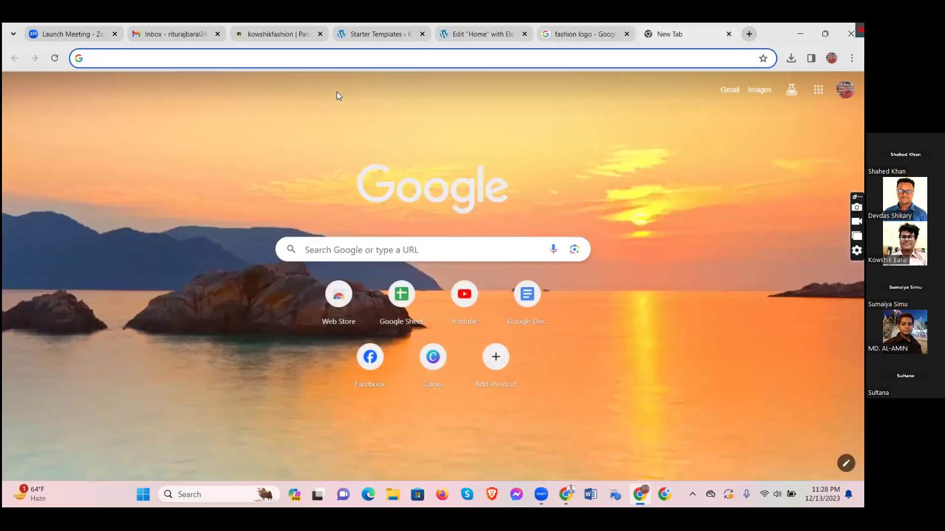
key(ctrl+v)
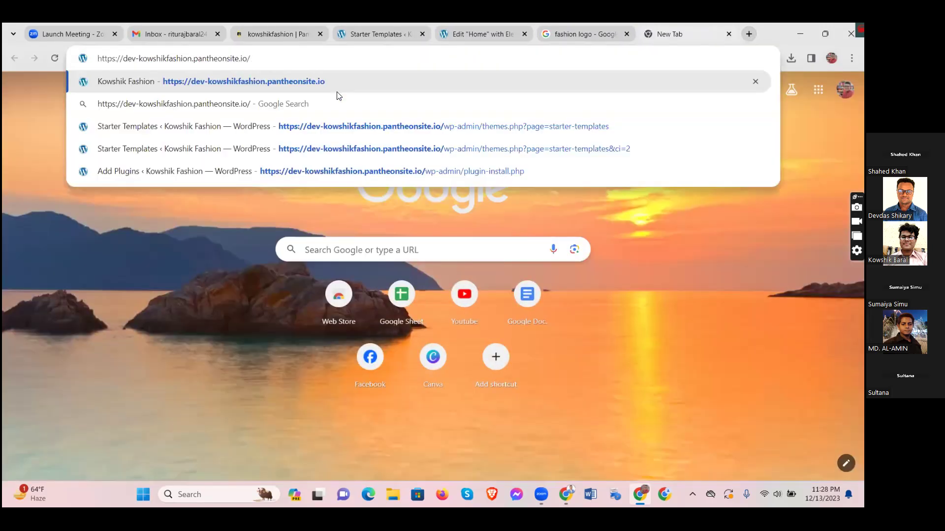
key(Return)
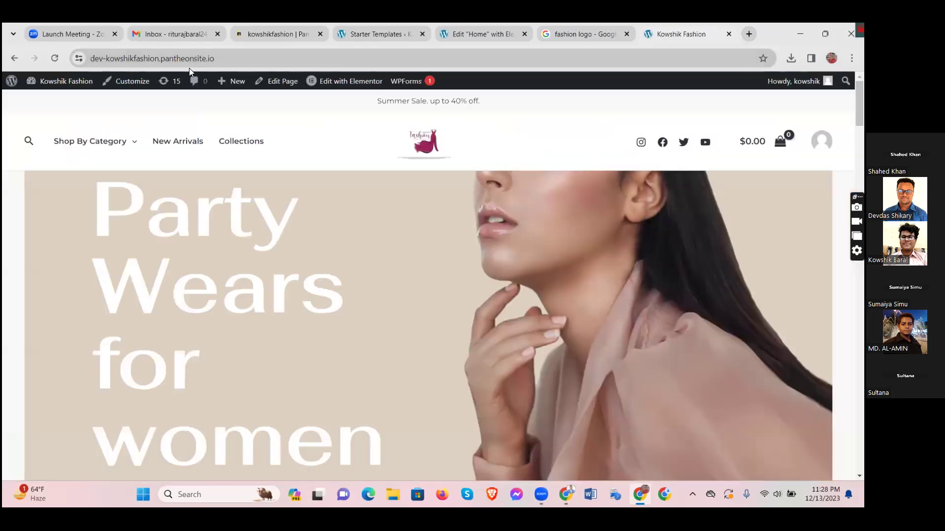
scroll(395, 323, down, 5)
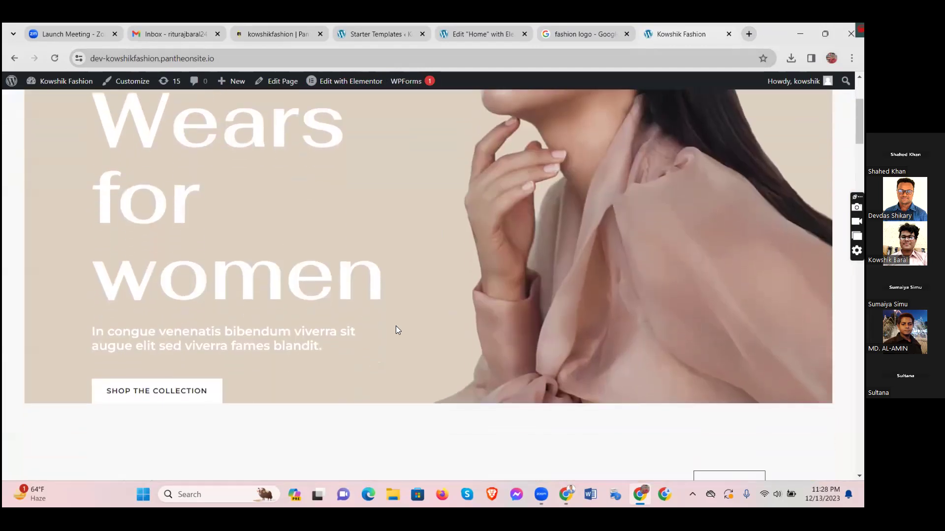
scroll(396, 327, down, 10)
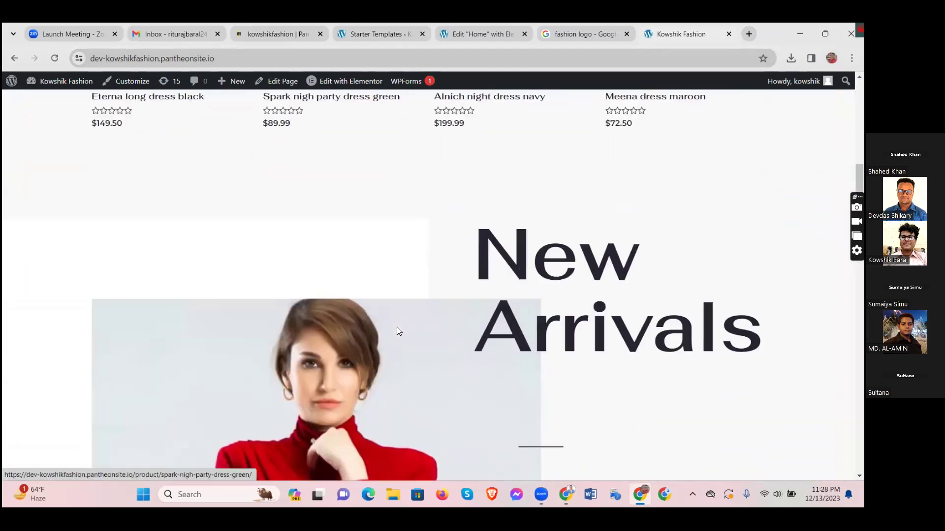